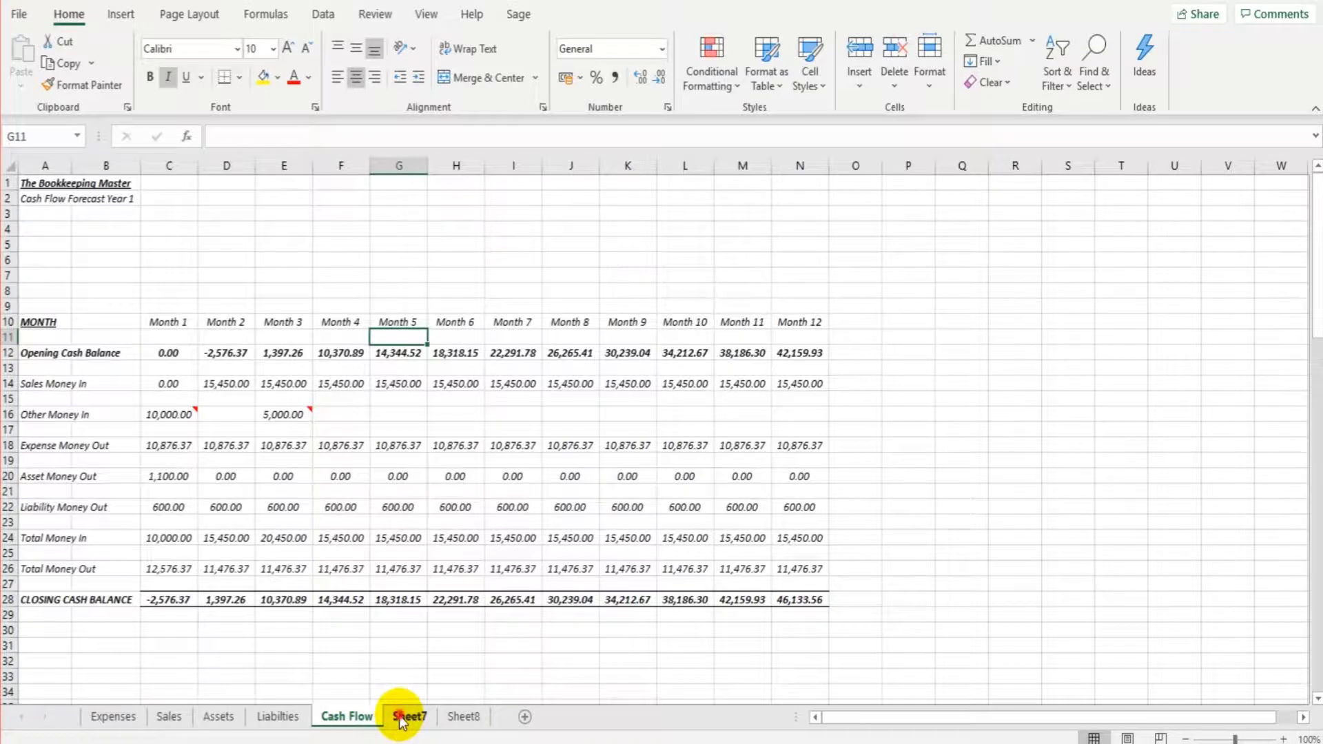
Rename Sheet7 as "Profit & Loss" and select cell A8 on it
{"action": "left_click", "coordinate": [409, 650]}
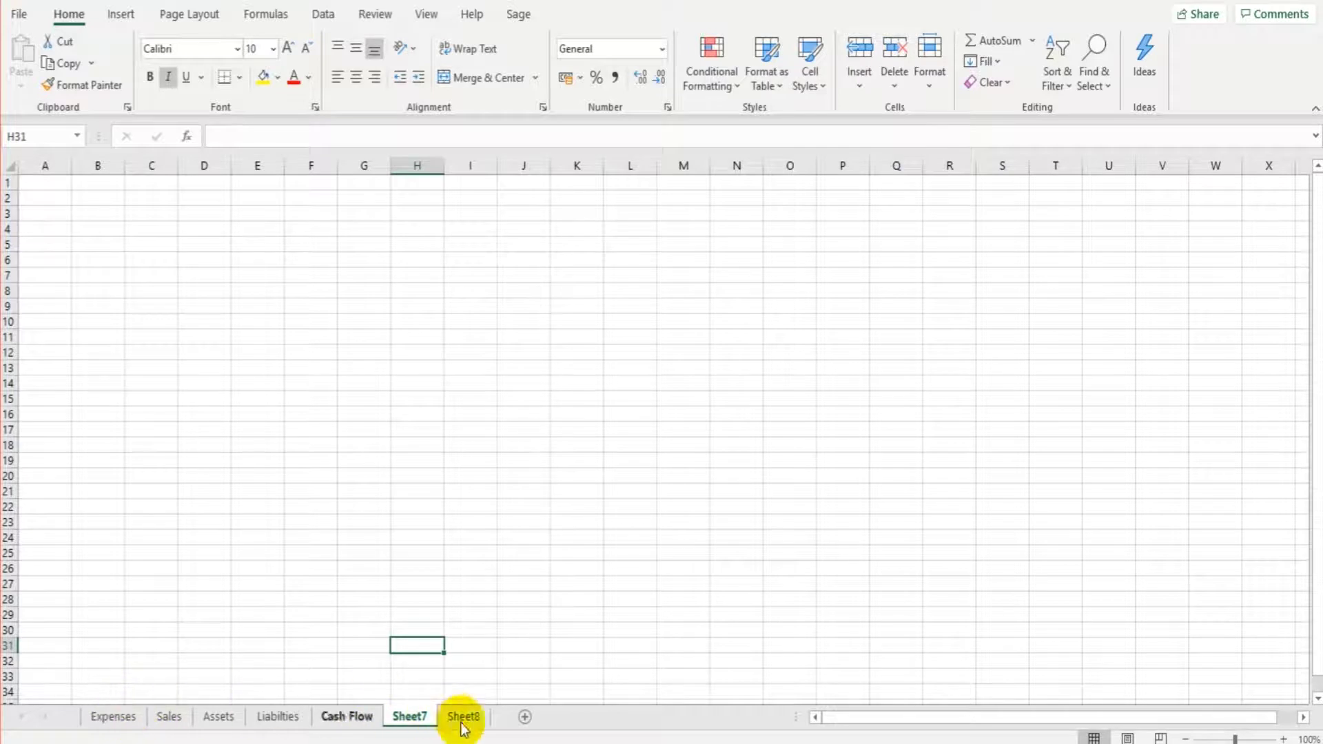
{"action": "right_click", "coordinate": [407, 718]}
{"action": "left_click", "coordinate": [474, 521]}
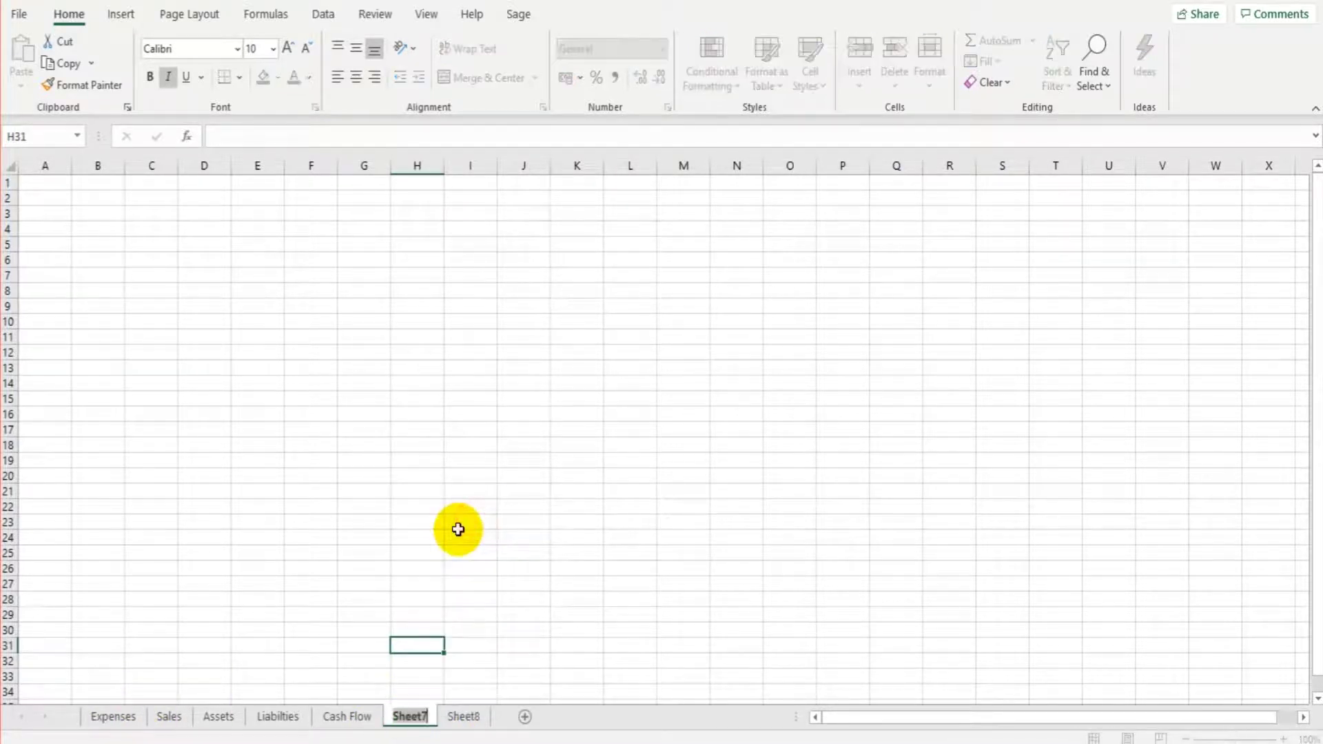
{"action": "type", "text": "Pr"}
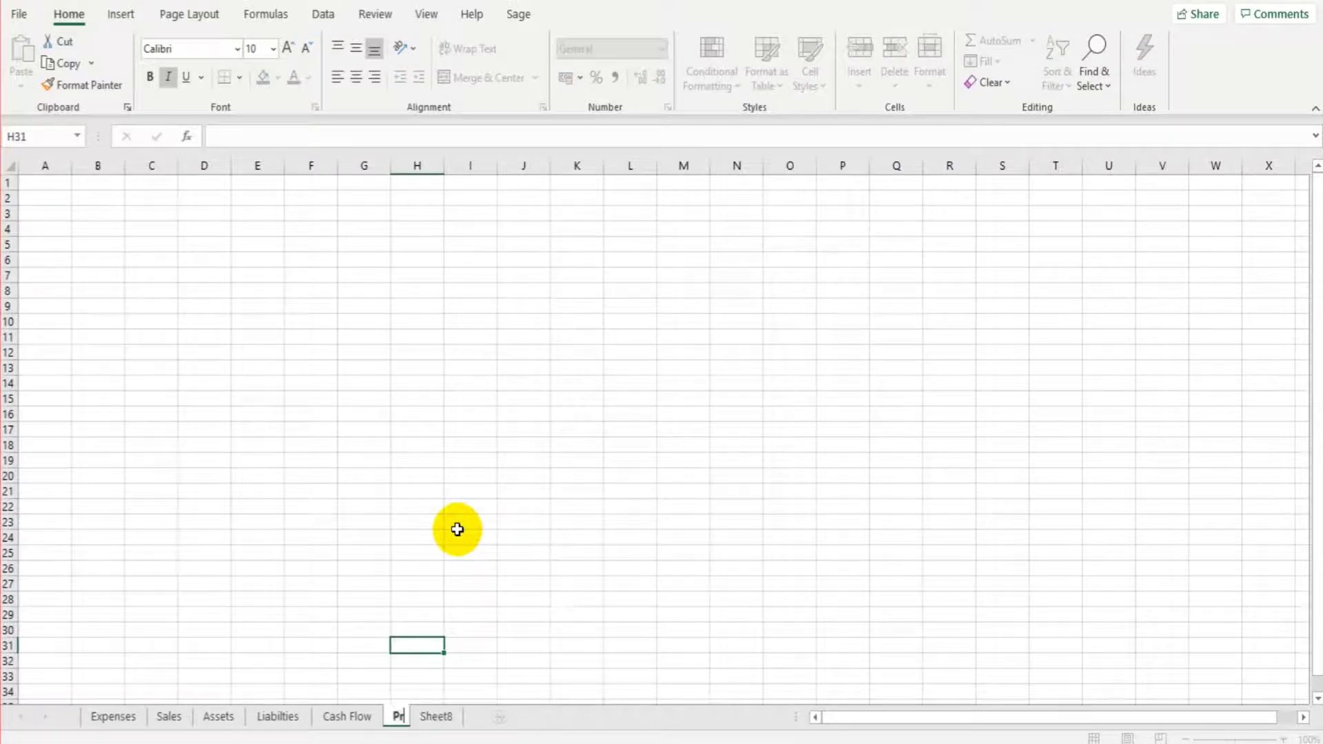
{"action": "type", "text": "ofit"}
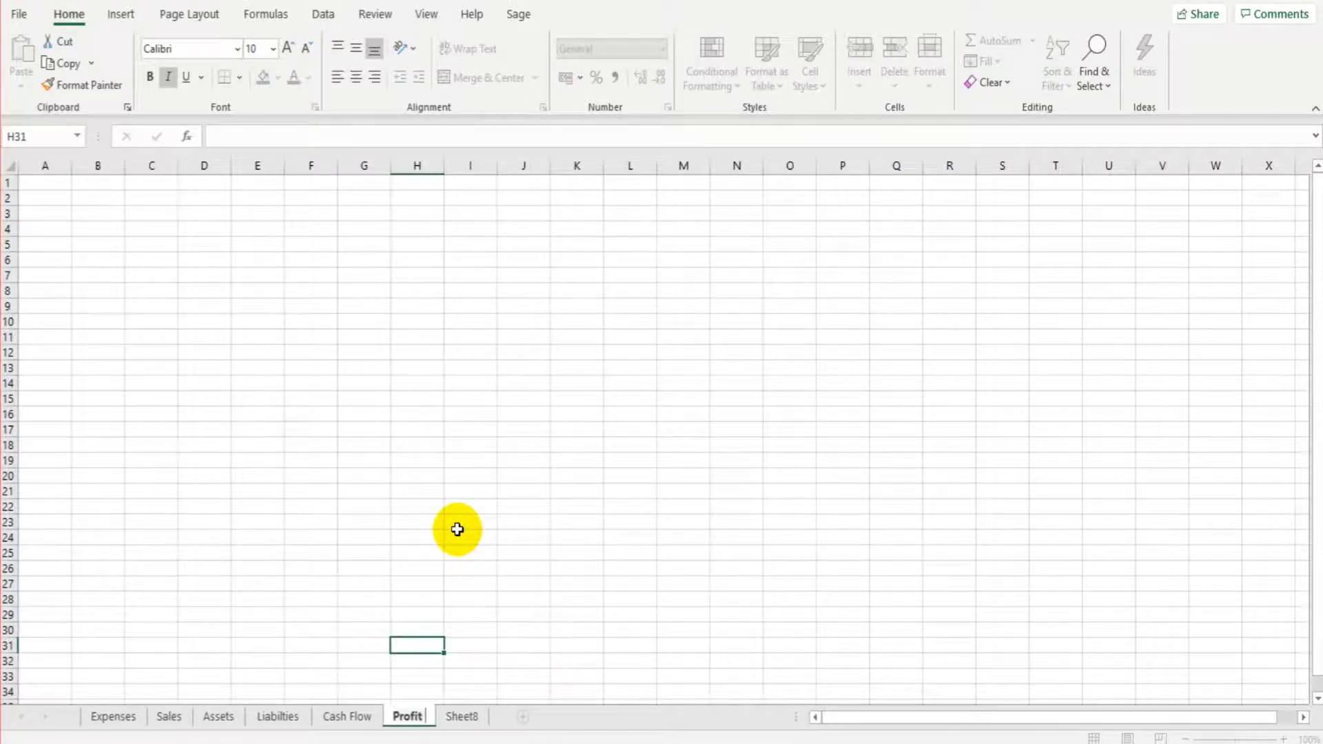
{"action": "type", "text": " & Loss"}
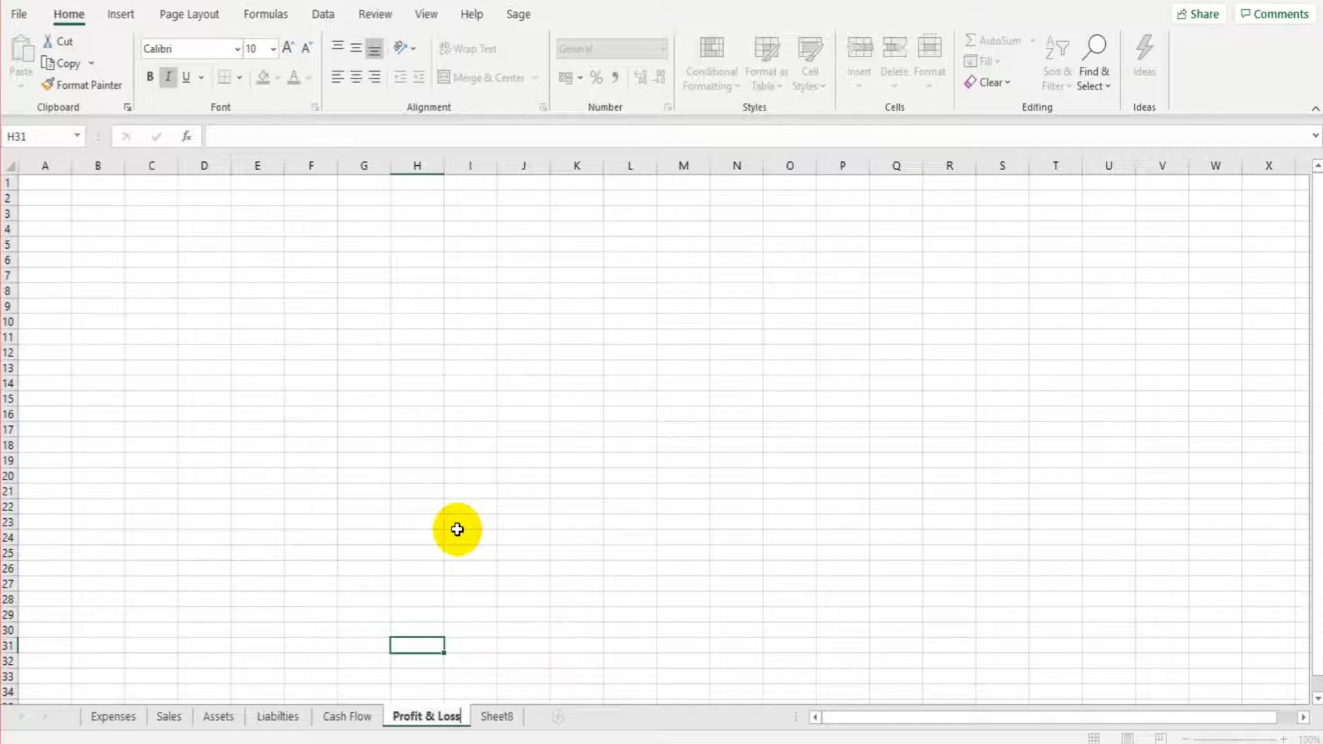
{"action": "left_click", "coordinate": [424, 442]}
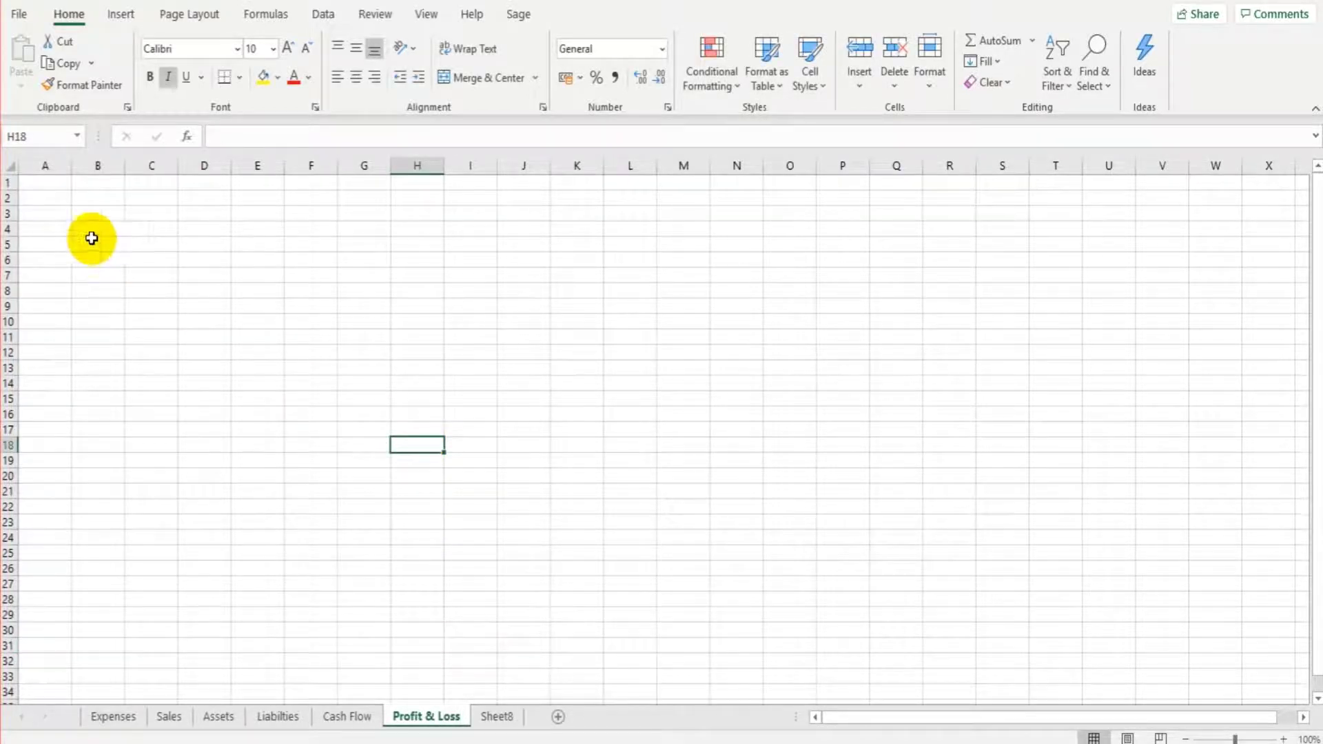
{"action": "left_click", "coordinate": [55, 302]}
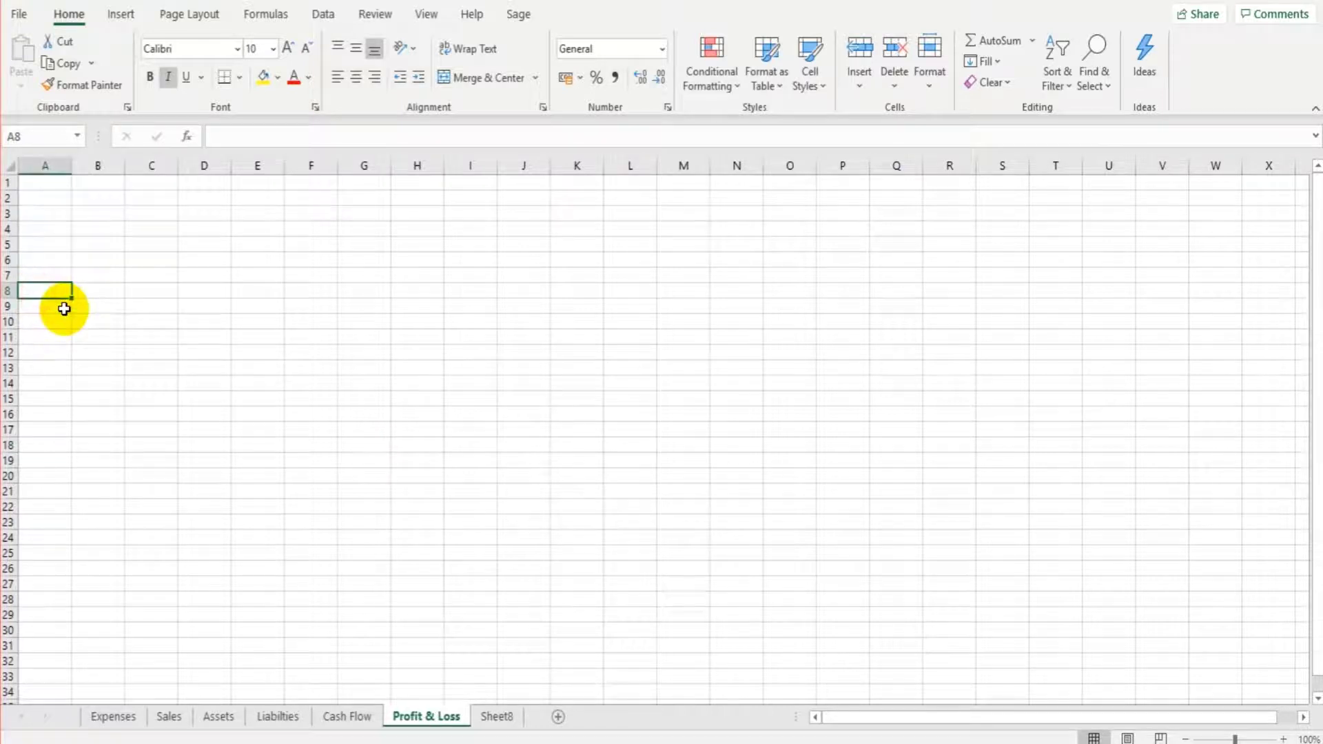
{"action": "type", "text": "Busine"}
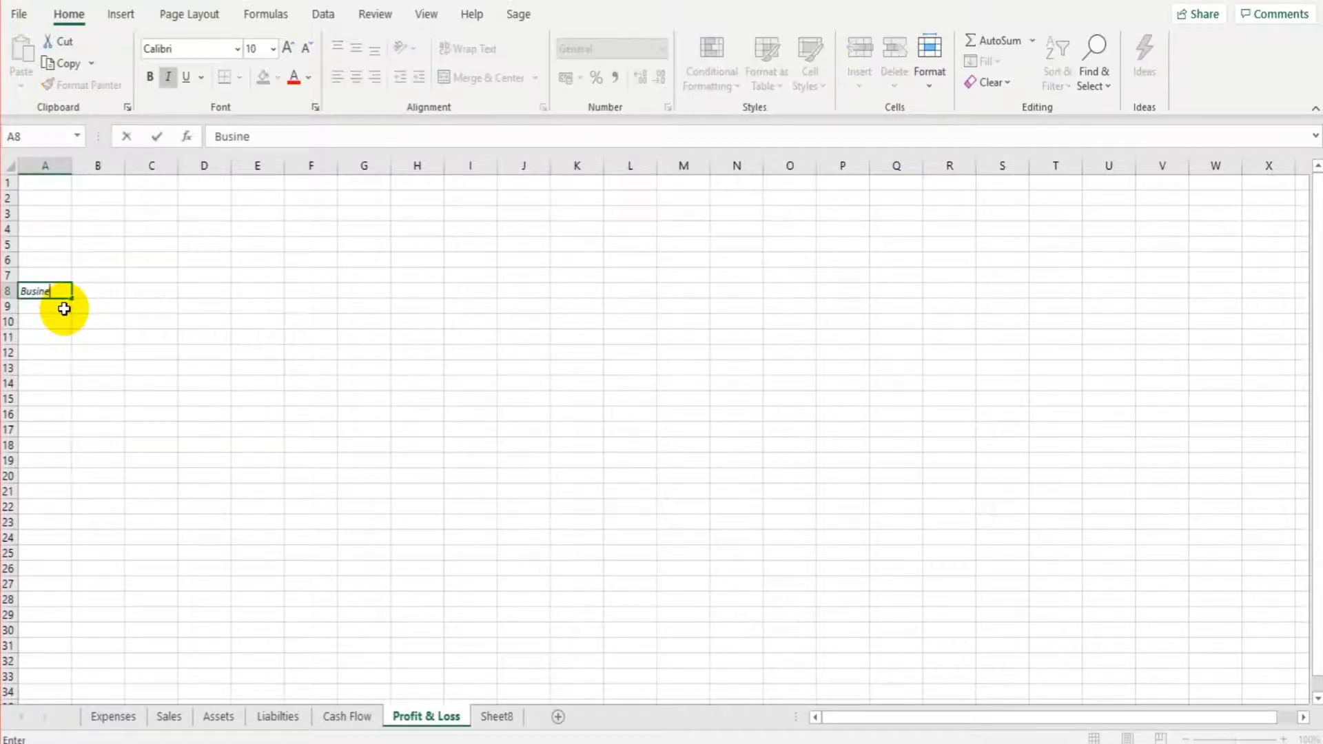
{"action": "key", "text": "BackSpace"}
{"action": "key", "text": "BackSpace"}
{"action": "key", "text": "BackSpace"}
{"action": "key", "text": "BackSpace"}
{"action": "key", "text": "BackSpace"}
{"action": "key", "text": "BackSpace"}
{"action": "key", "text": "BackSpace"}
{"action": "key", "text": "BackSpace"}
Enter the title "The Bookkeeping Master" in cell A8 and make it bold and underlined
{"action": "type", "text": "The Bookkeeping Ma"}
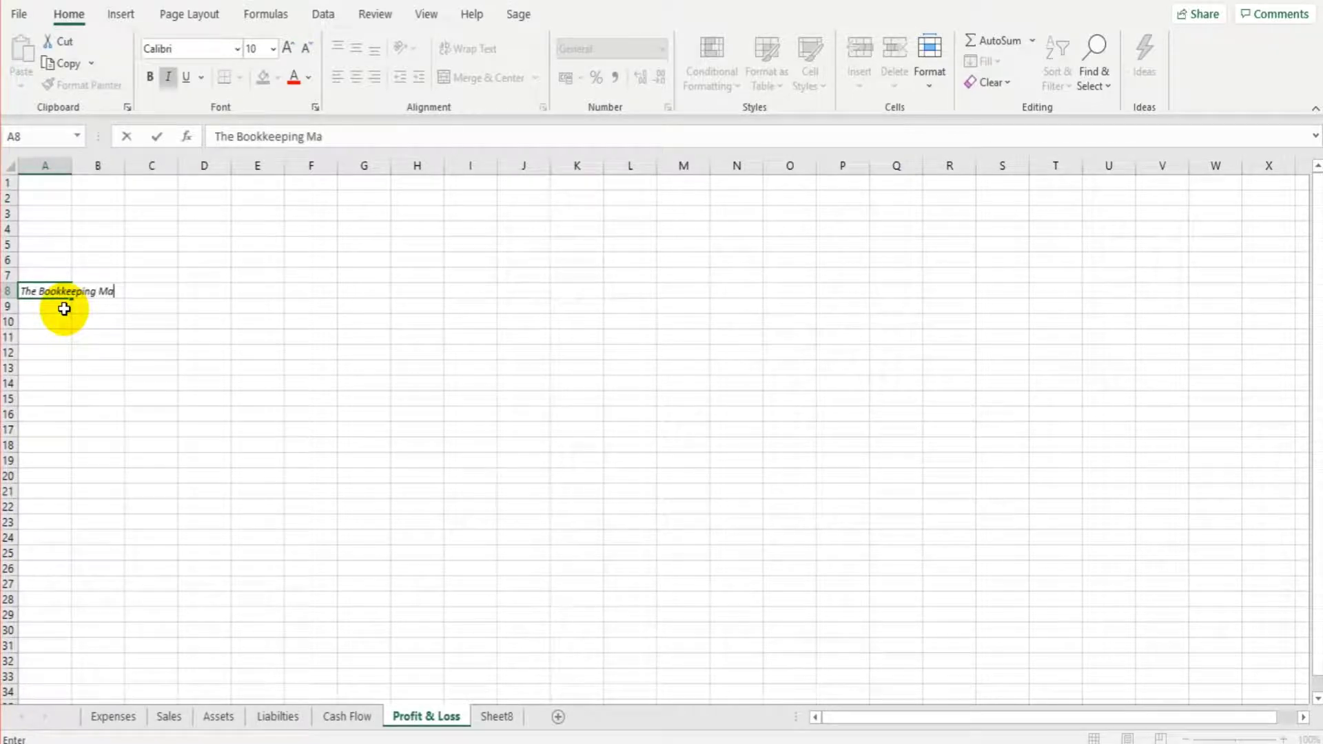
{"action": "type", "text": "ster"}
{"action": "key", "text": "Return"}
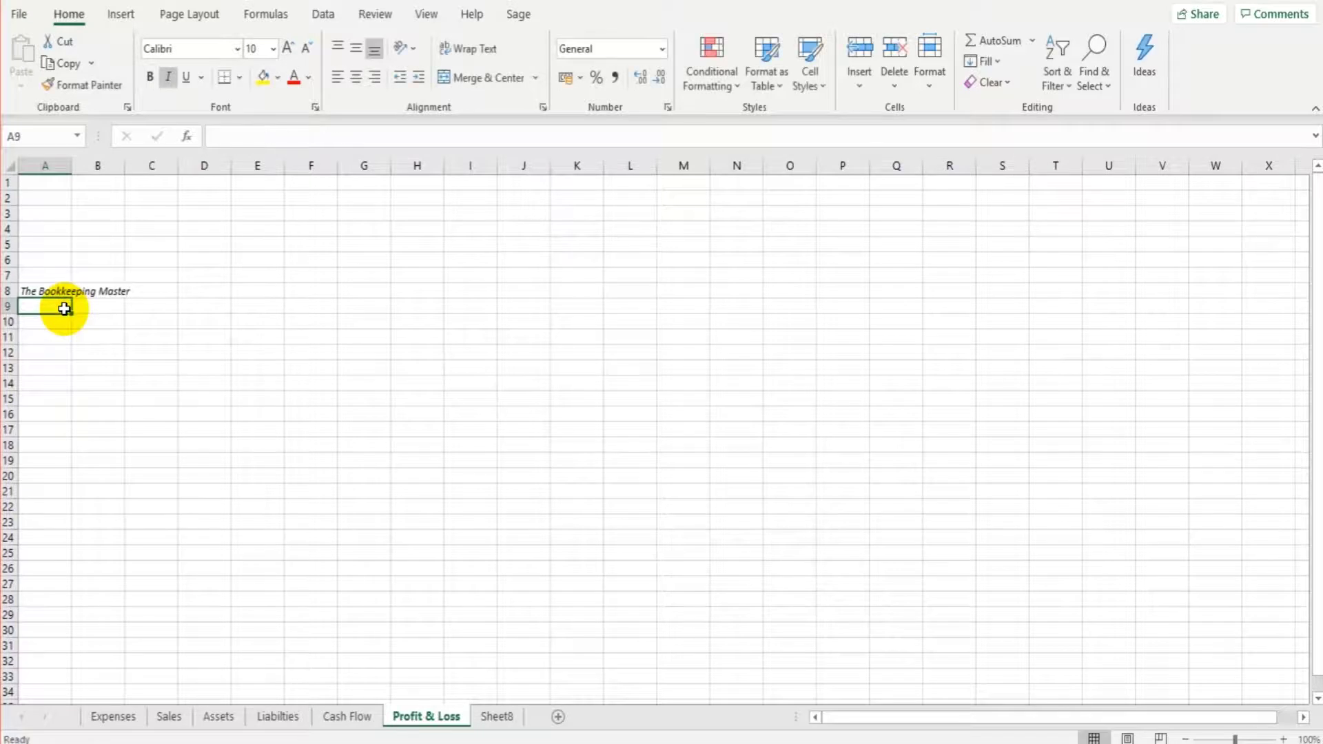
{"action": "left_click", "coordinate": [59, 295]}
{"action": "left_click", "coordinate": [149, 77]}
{"action": "left_click", "coordinate": [185, 77]}
{"action": "left_click", "coordinate": [151, 263]}
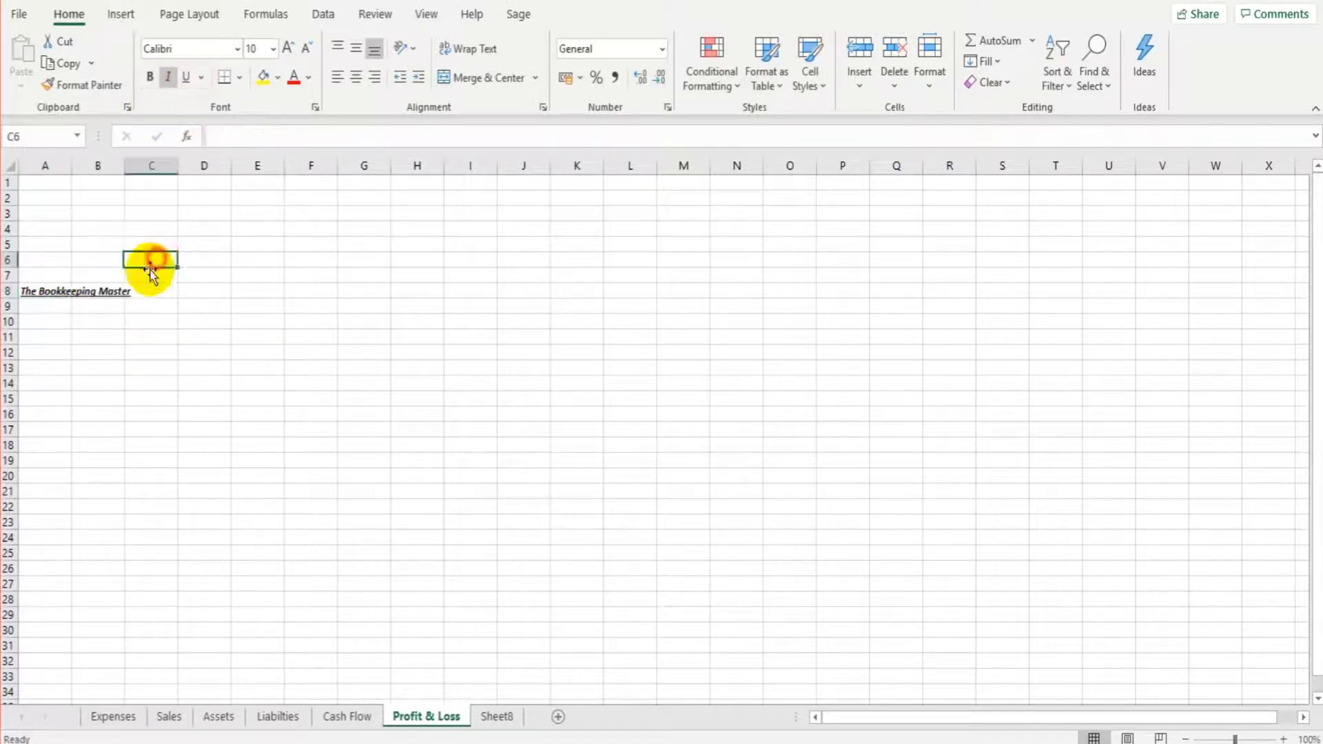
Enter the subtitle "Projected Profit & Loss Statement Year 1" in cell A9
{"action": "left_click", "coordinate": [64, 310]}
{"action": "type", "text": "Projected Profit & Loss Statement Year 1"}
{"action": "key", "text": "Return"}
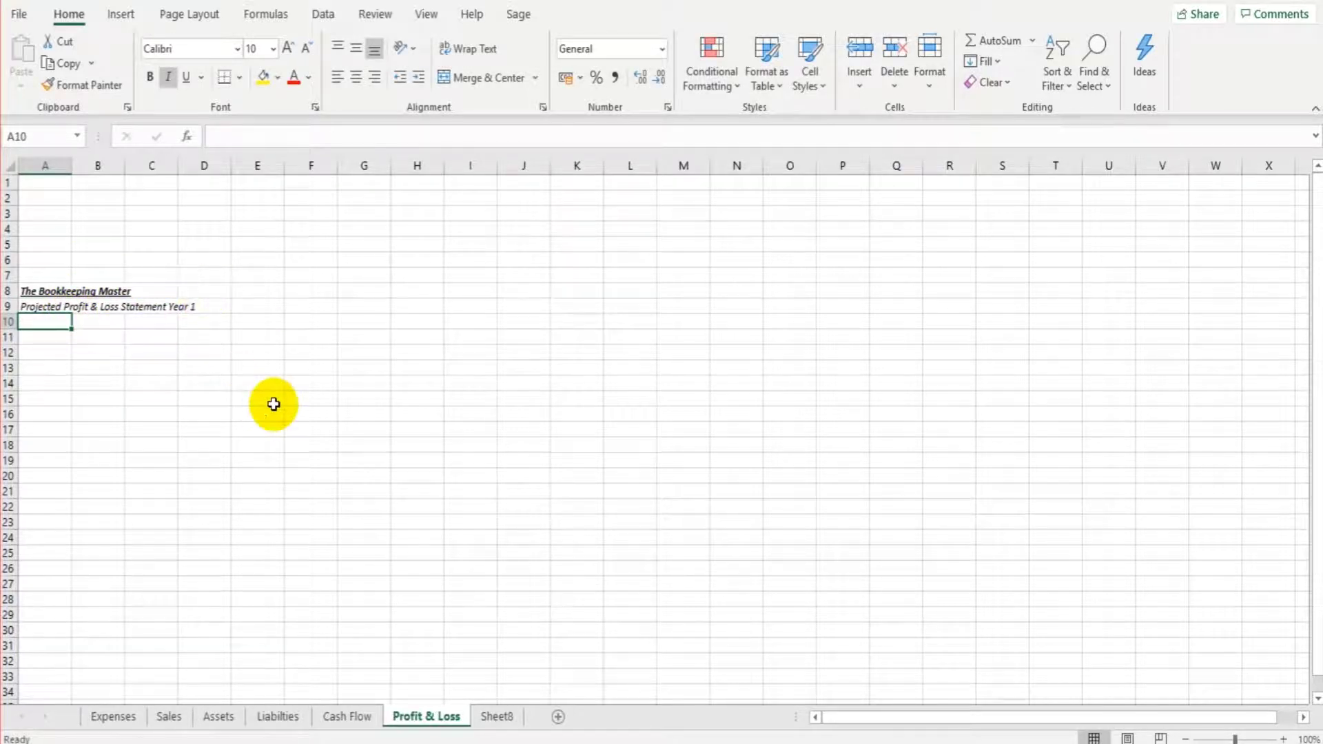
Enter the row labels "Sales" in cell A13 and "Cost of Sales" in cell A15
{"action": "key", "text": "Down"}
{"action": "key", "text": "Down"}
{"action": "key", "text": "Down"}
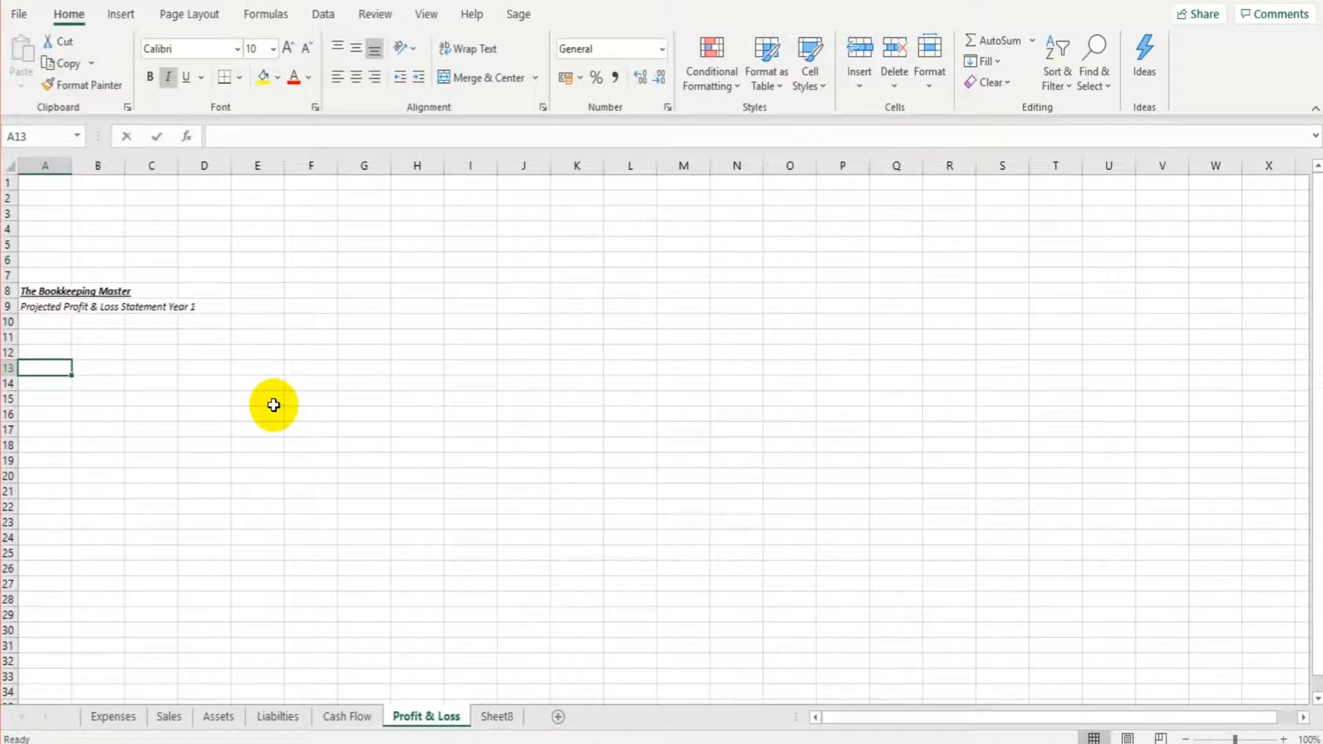
{"action": "type", "text": "Sales"}
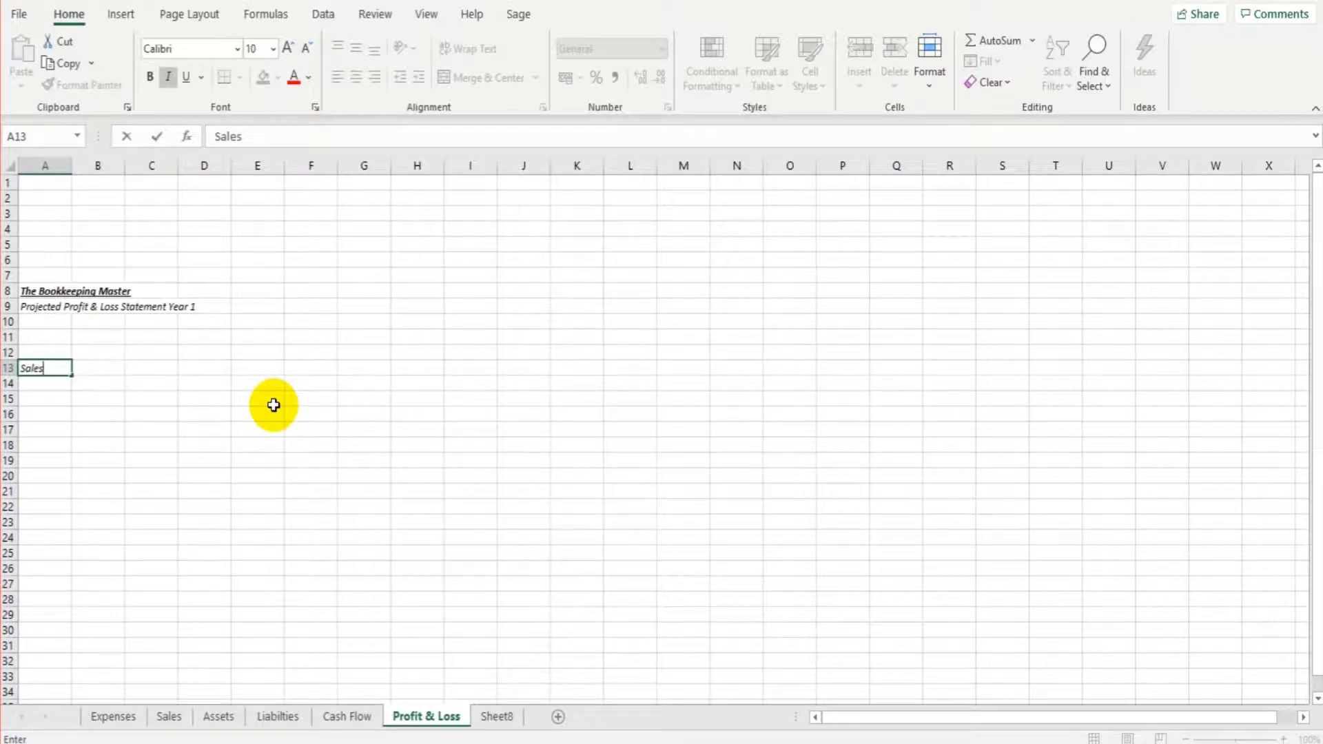
{"action": "key", "text": "Return"}
{"action": "key", "text": "Return"}
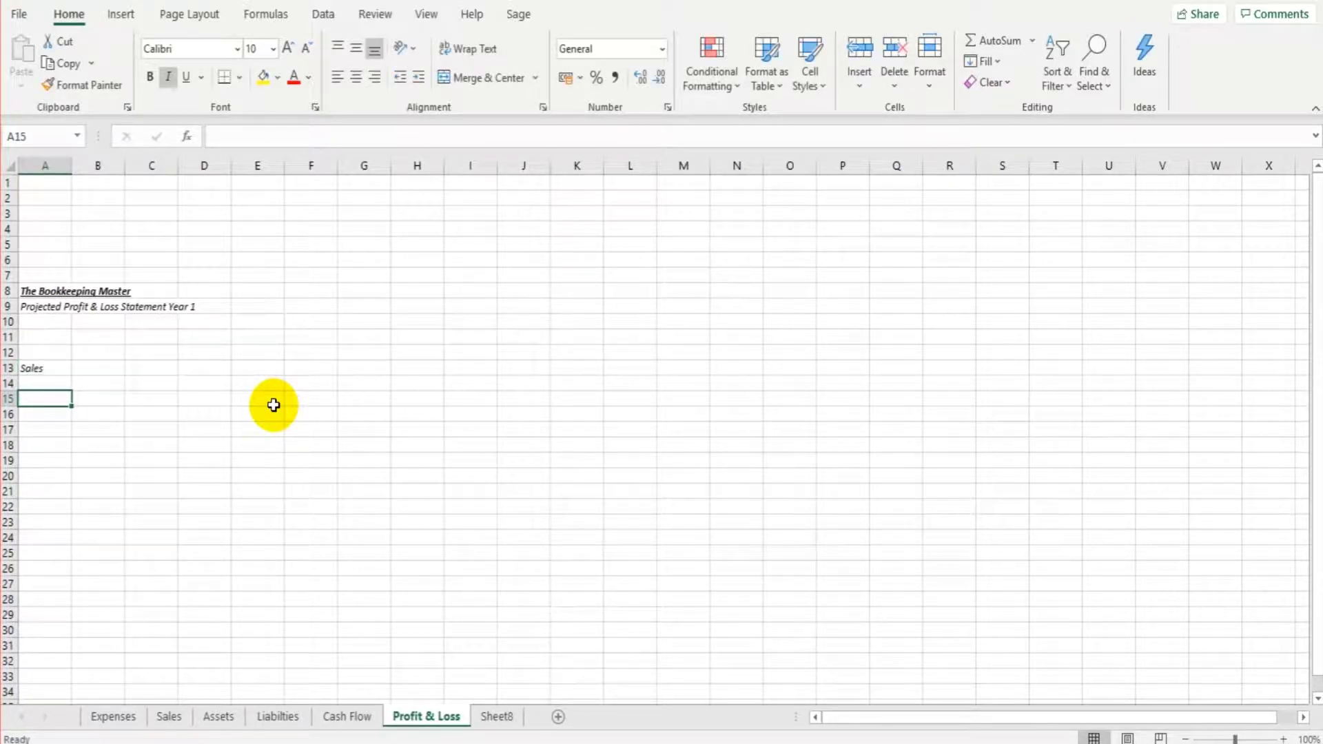
{"action": "type", "text": "Cost of Sales"}
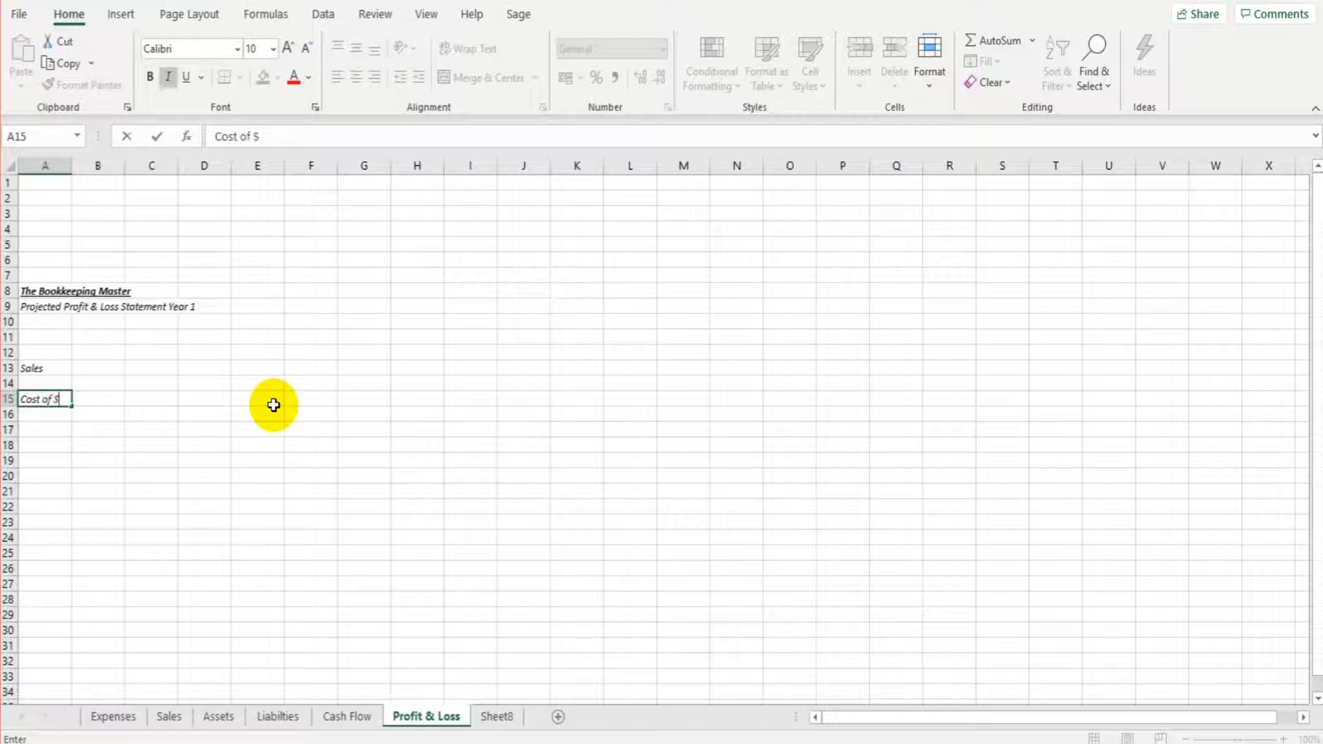
{"action": "key", "text": "Return"}
{"action": "key", "text": "Return"}
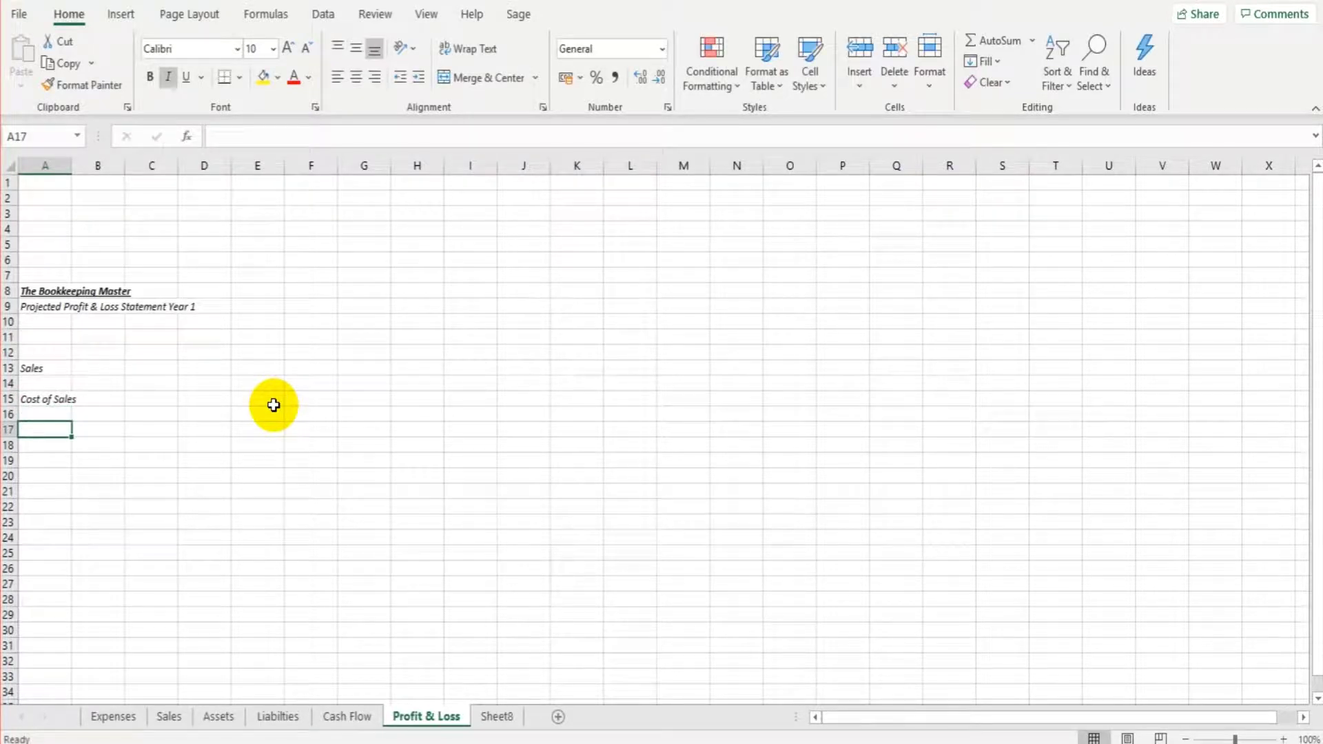
Enter the row labels "Projected Gross Profit" in cell A17 and "Expenses" in cell A19
{"action": "type", "text": "Projected "}
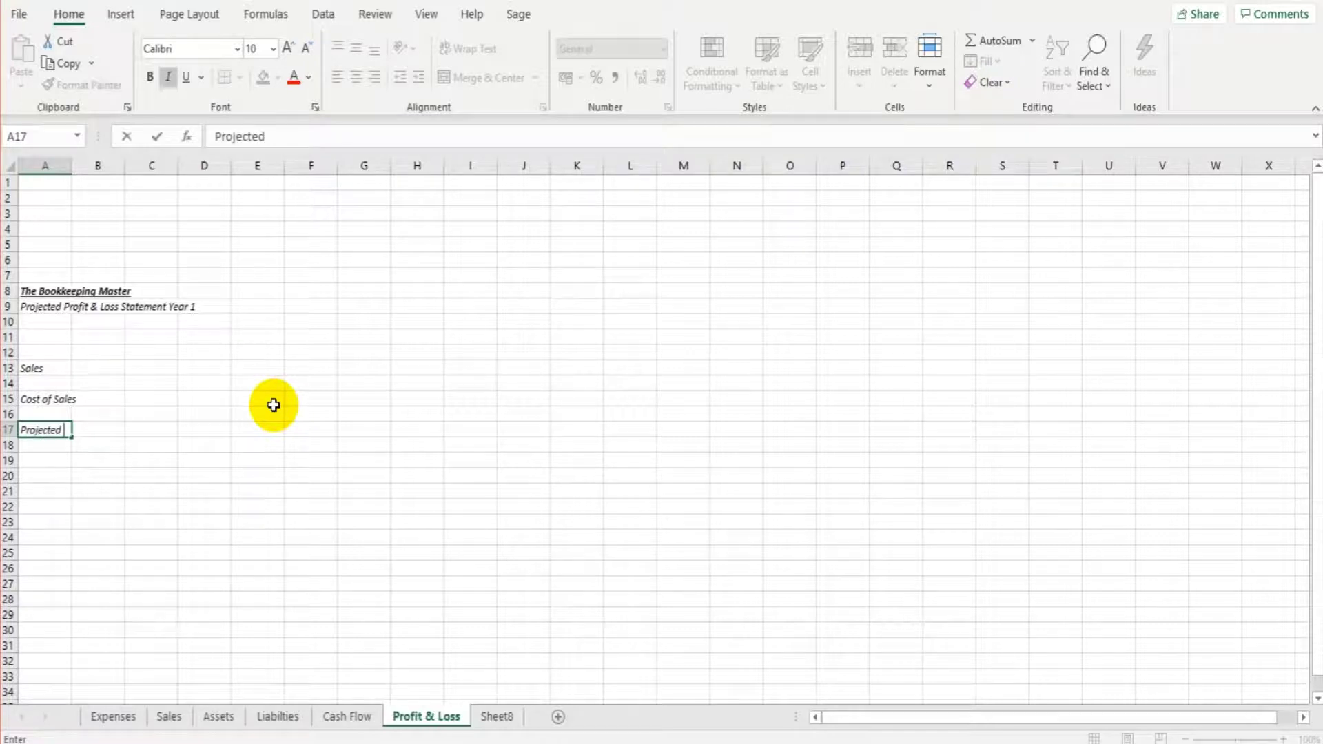
{"action": "type", "text": "Gross Profit"}
{"action": "key", "text": "Return"}
{"action": "key", "text": "Return"}
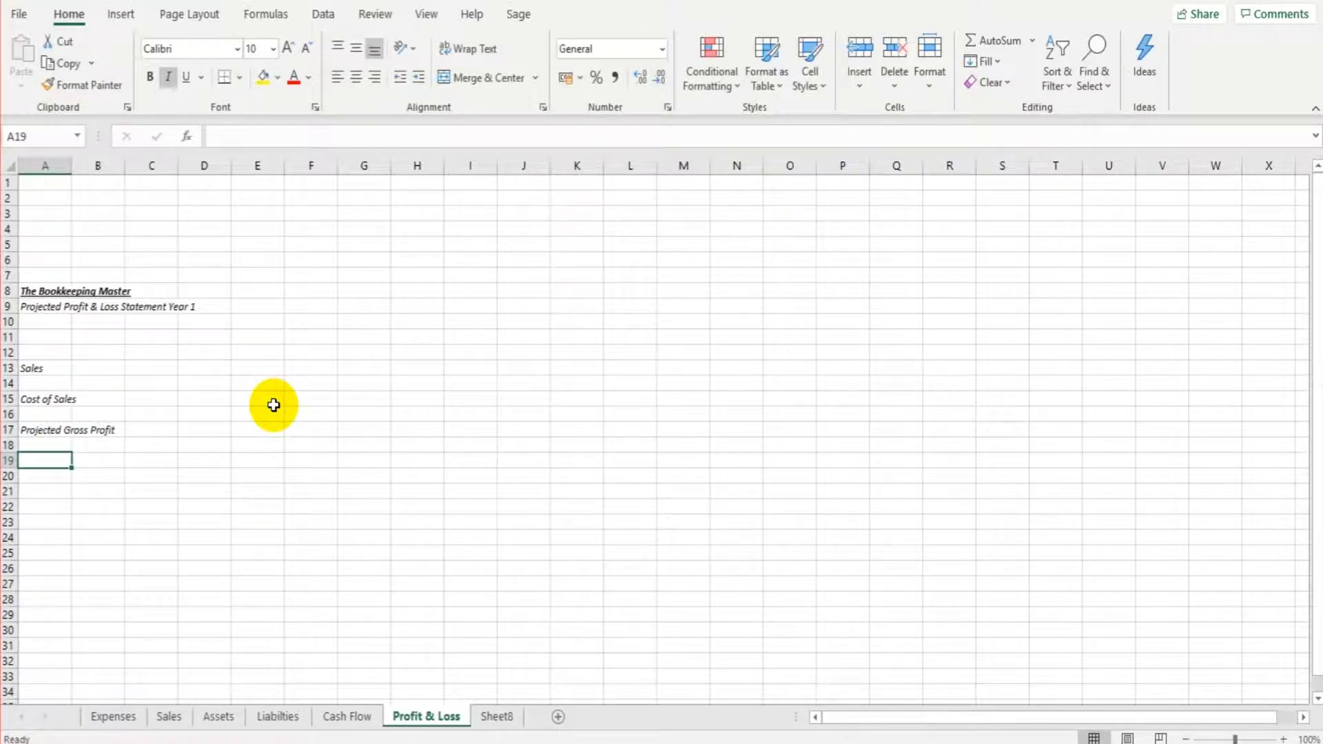
{"action": "type", "text": "Expenses"}
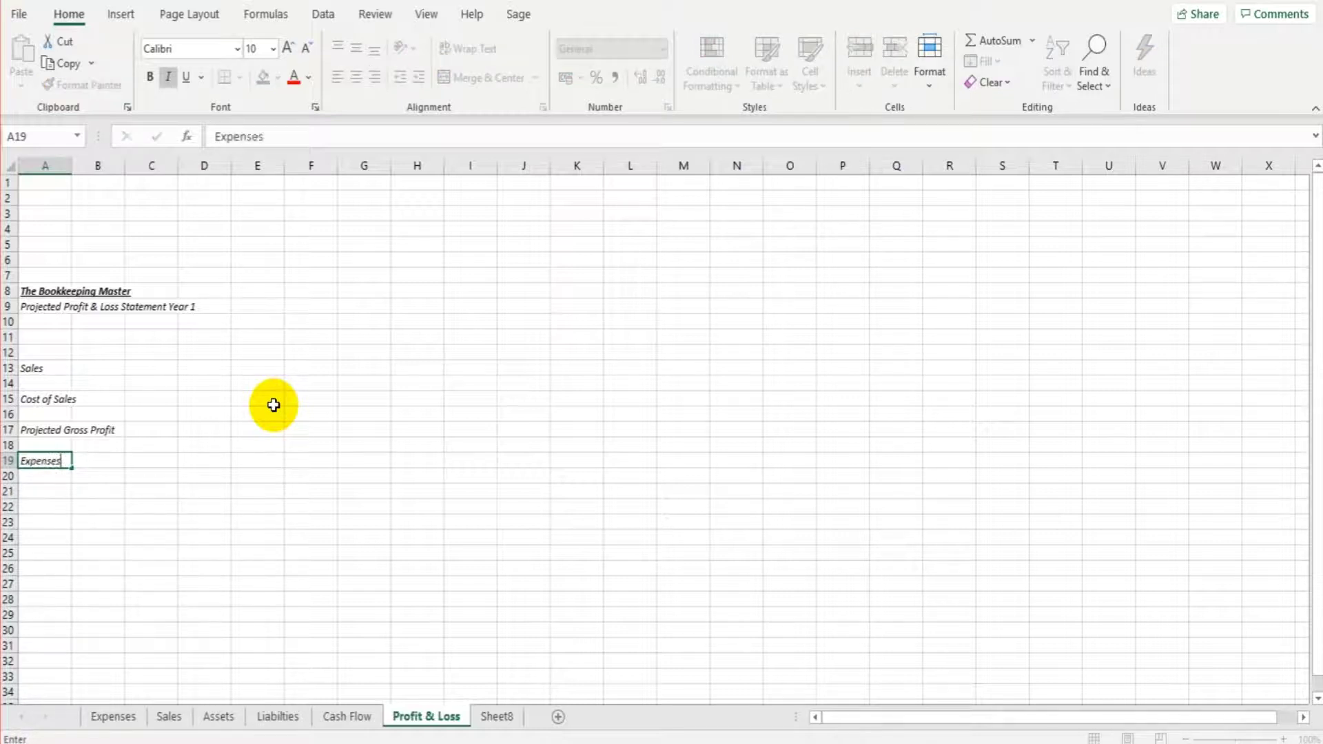
{"action": "key", "text": "Return"}
{"action": "key", "text": "Return"}
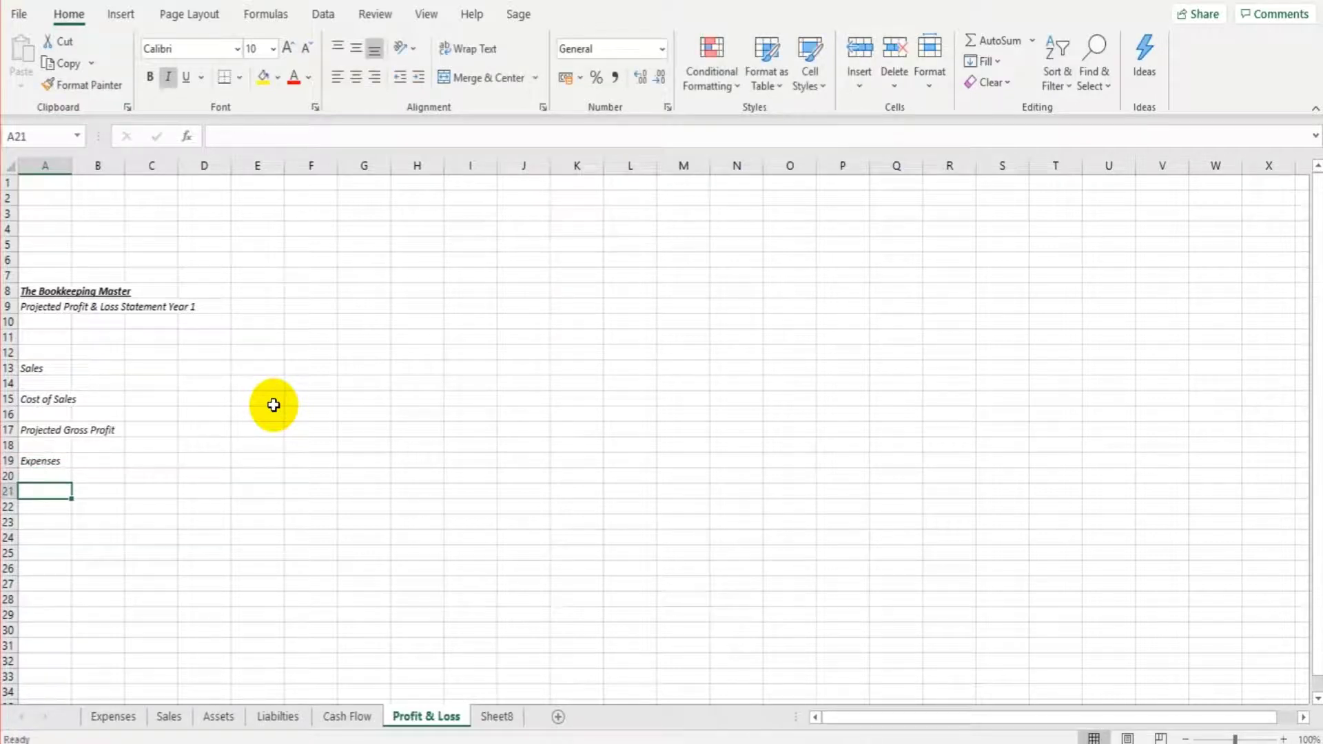
Enter the row labels "Depreciation & Finance Costs" in cell A21 and "Projected Net Profit" in cell A23
{"action": "type", "text": "Depreciatio"}
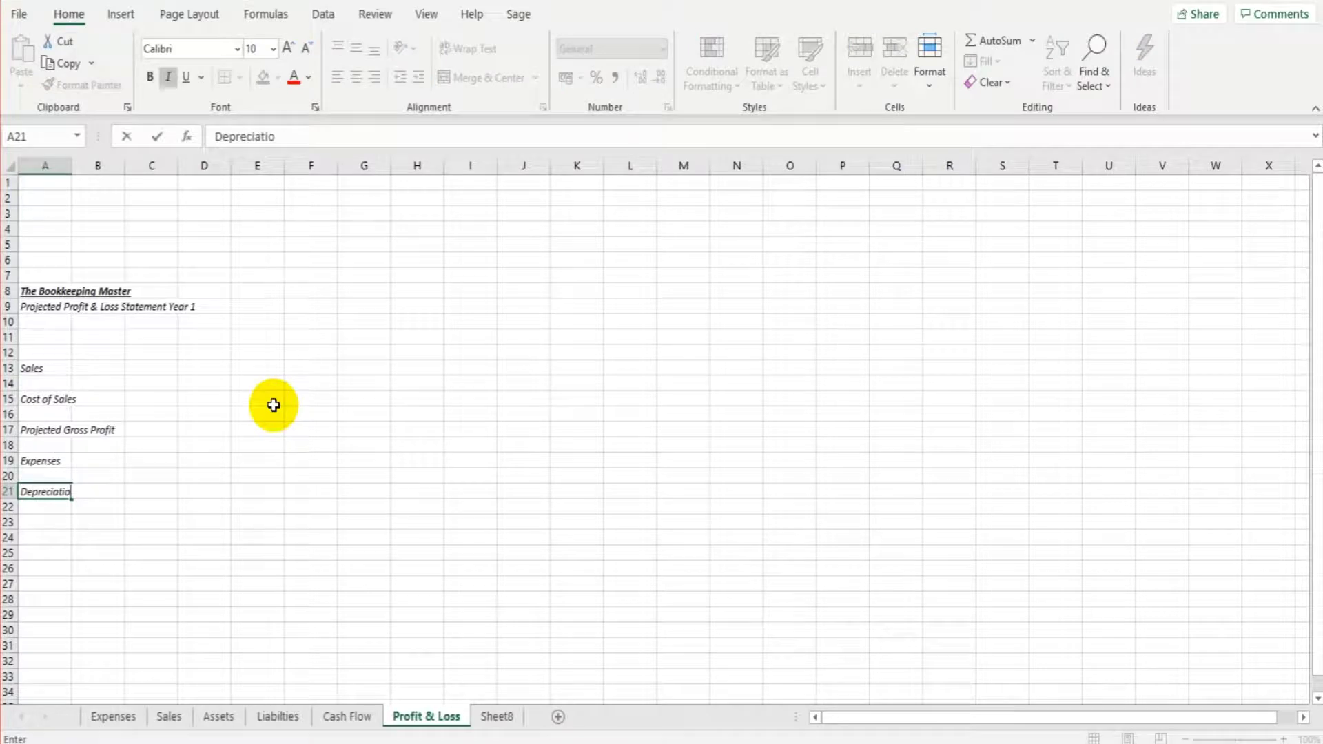
{"action": "type", "text": "n & Finance Costs"}
{"action": "key", "text": "Return"}
{"action": "key", "text": "Return"}
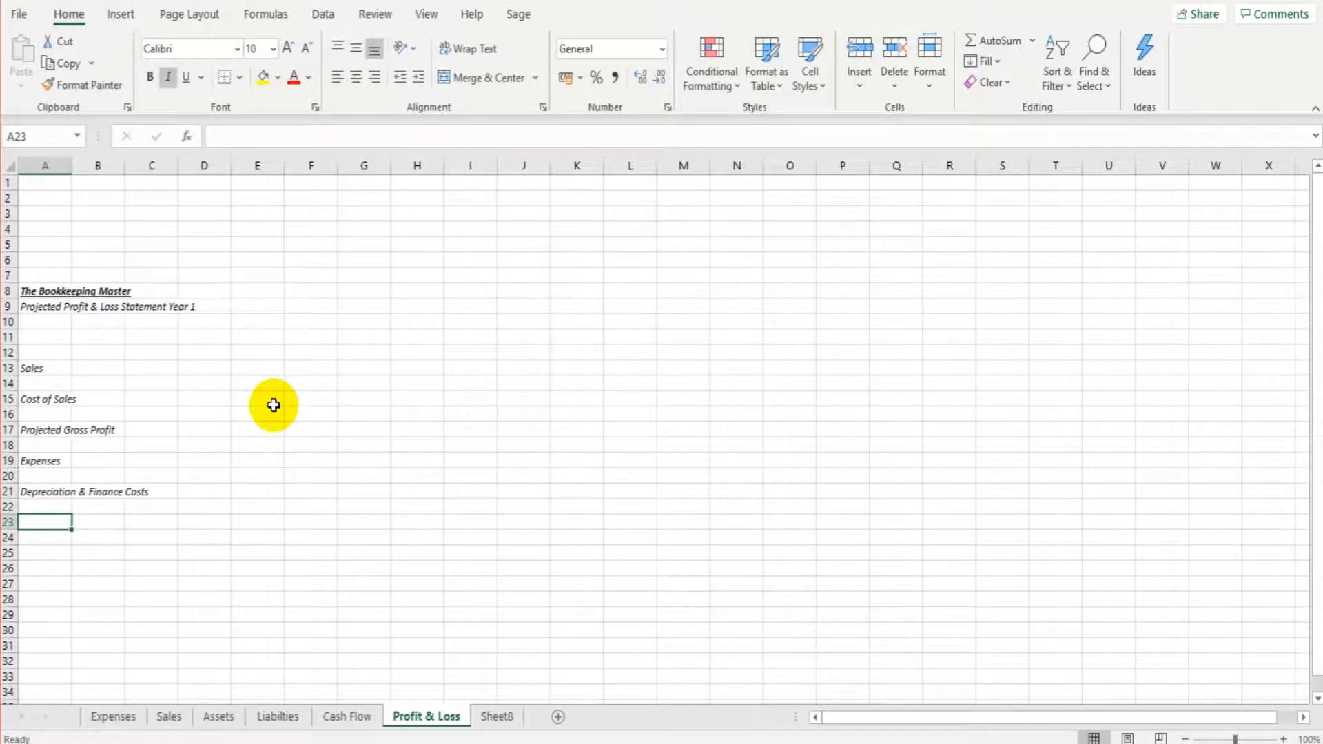
{"action": "type", "text": "Projecte"}
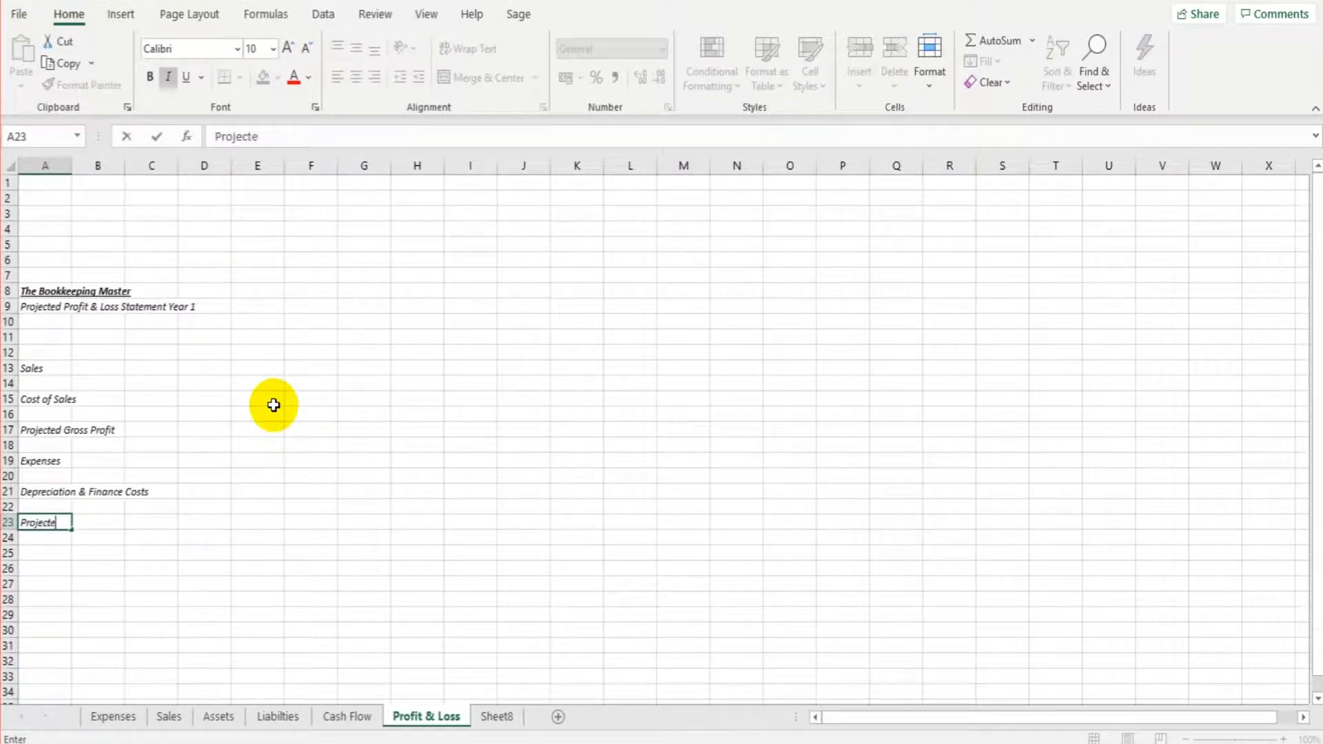
{"action": "type", "text": "d Net Profit"}
{"action": "key", "text": "Return"}
{"action": "key", "text": "Return"}
Compare the heading layout with the Liabilties and Cash Flow sheets, ending back on the Profit & Loss sheet
{"action": "left_click", "coordinate": [62, 304]}
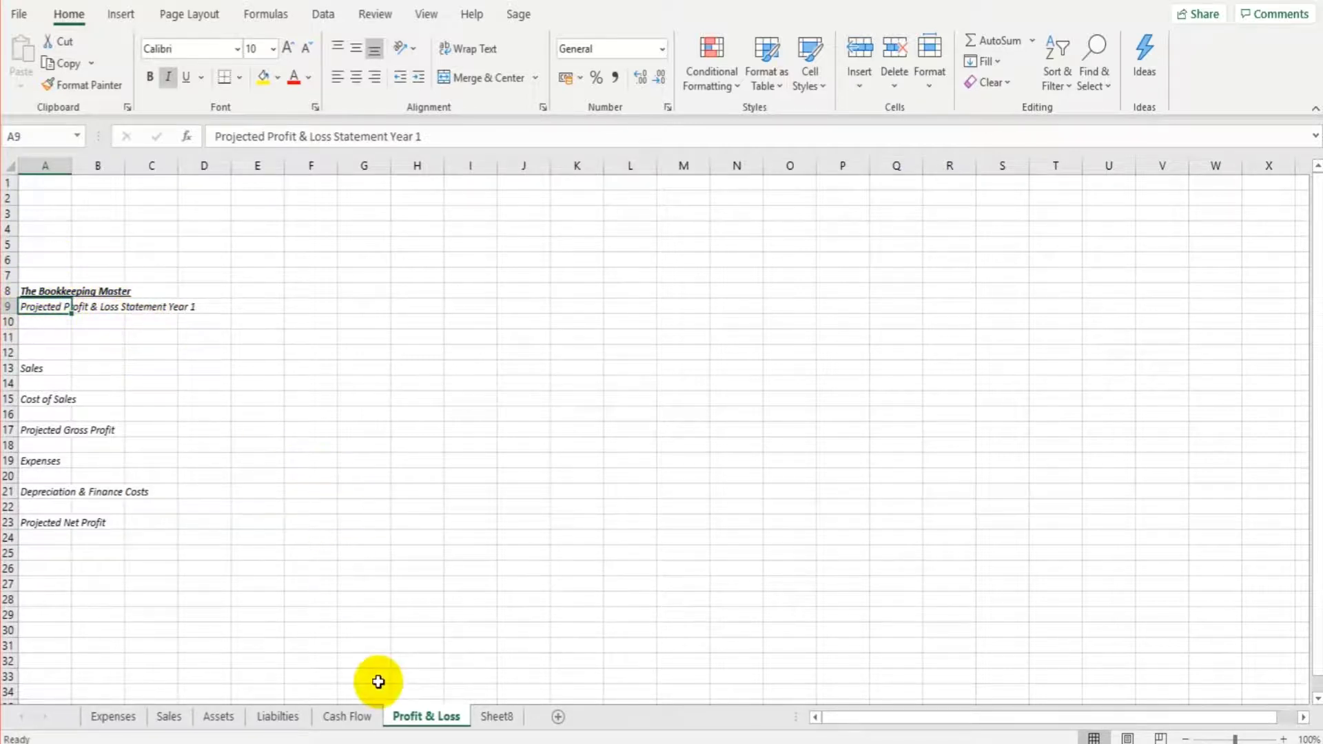
{"action": "left_click", "coordinate": [348, 718]}
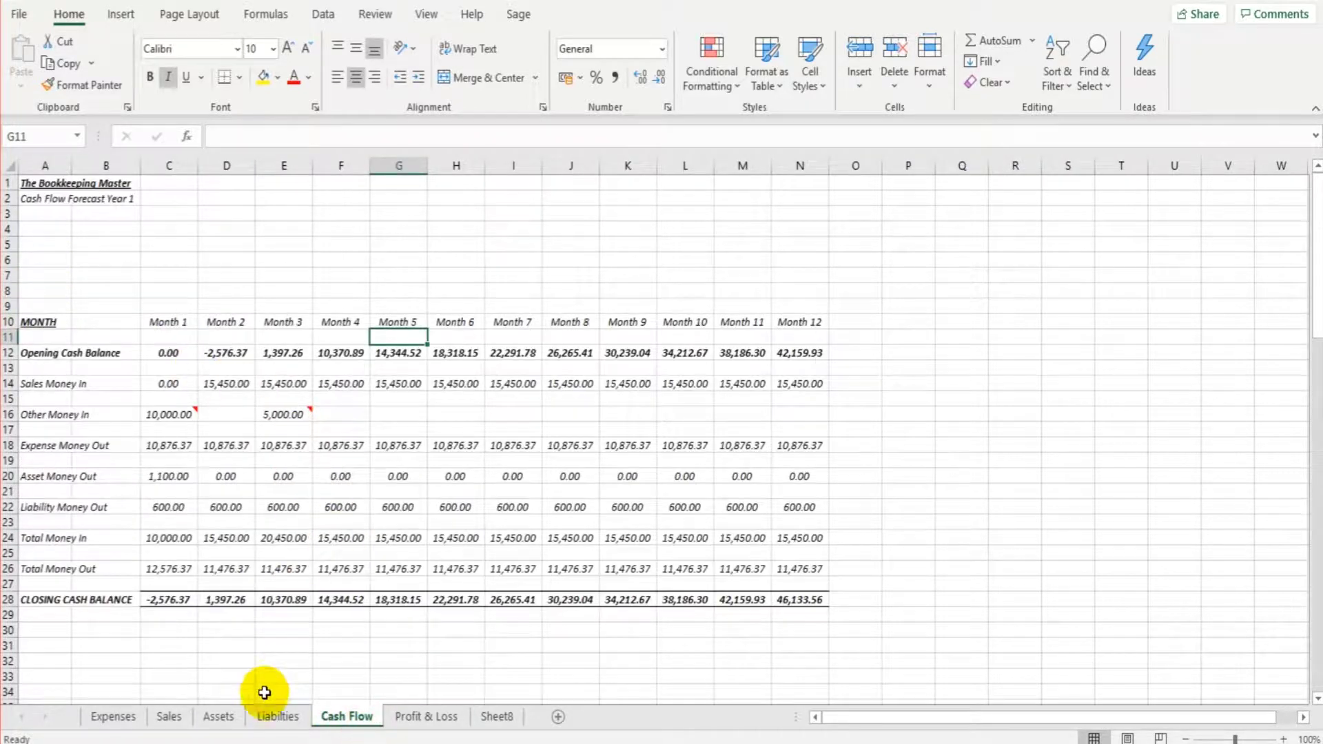
{"action": "left_click", "coordinate": [276, 717]}
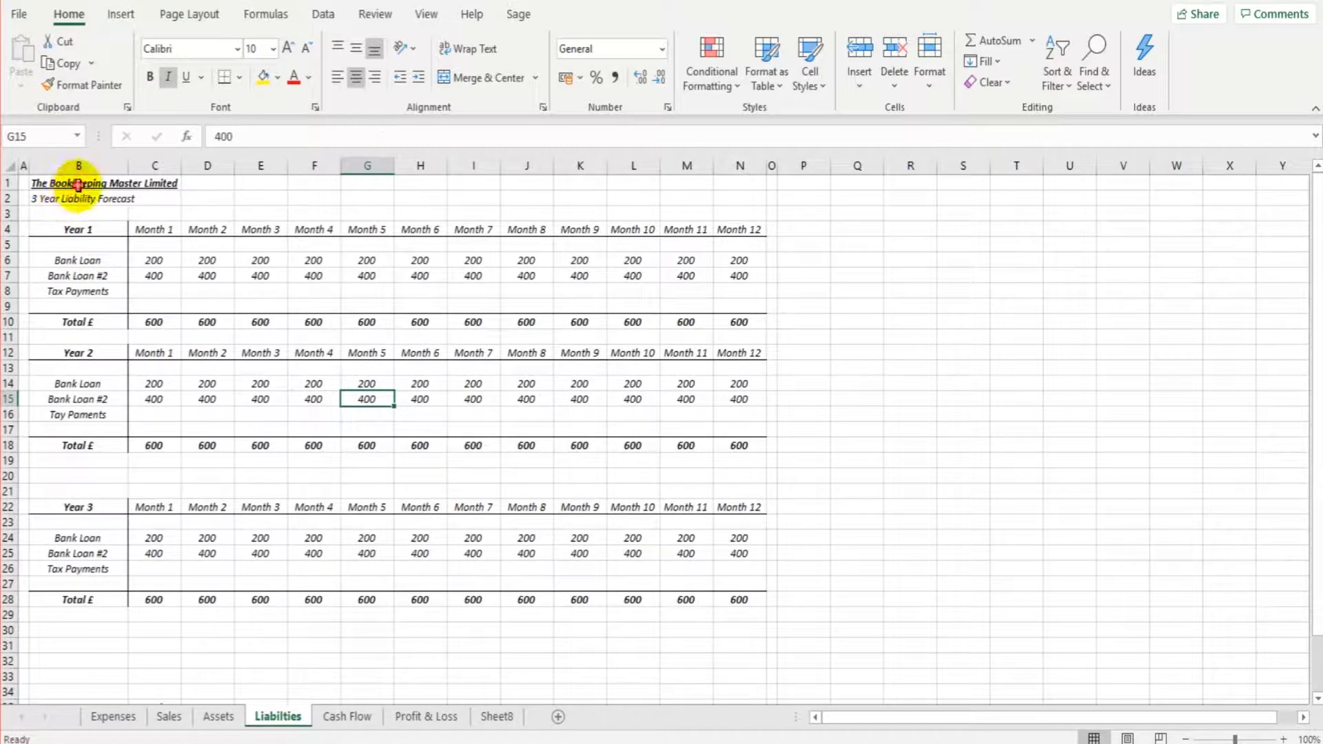
{"action": "left_click", "coordinate": [47, 182]}
{"action": "left_click", "coordinate": [375, 719]}
{"action": "left_click", "coordinate": [284, 701]}
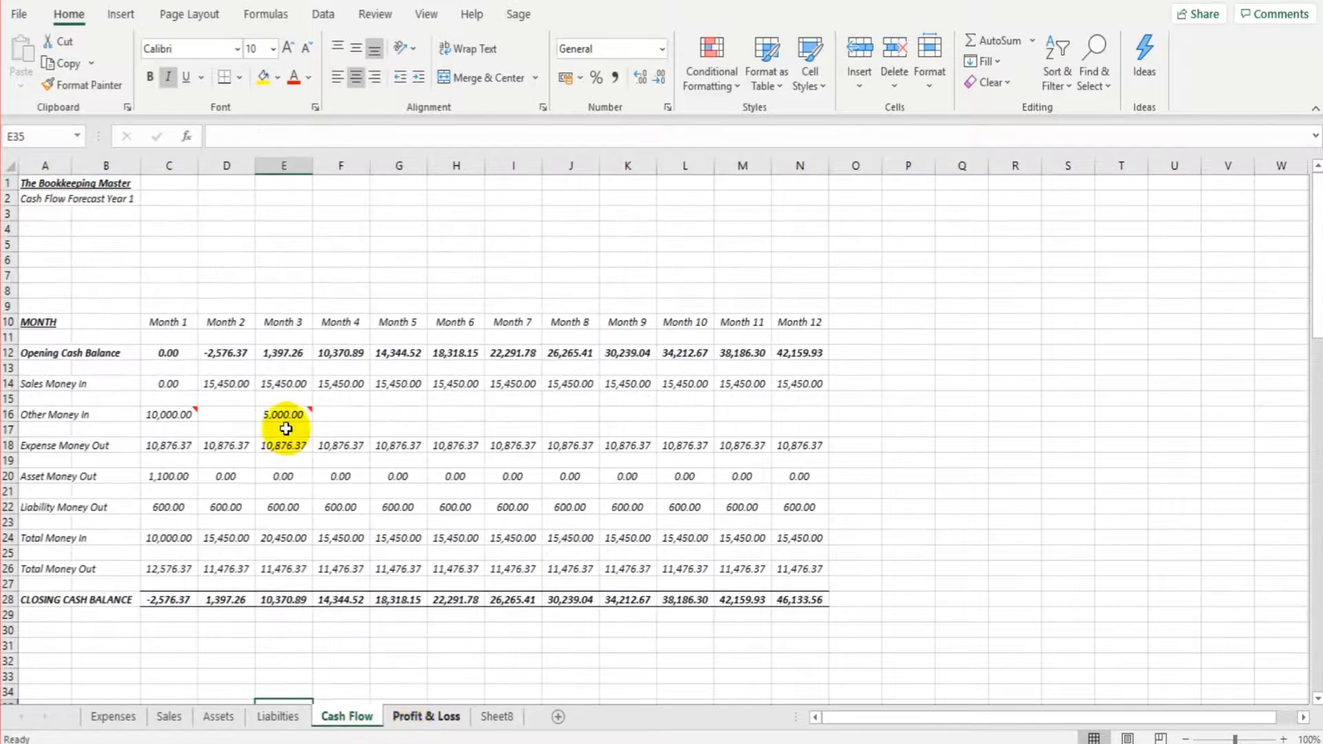
{"action": "left_click", "coordinate": [138, 199]}
{"action": "left_click", "coordinate": [425, 718]}
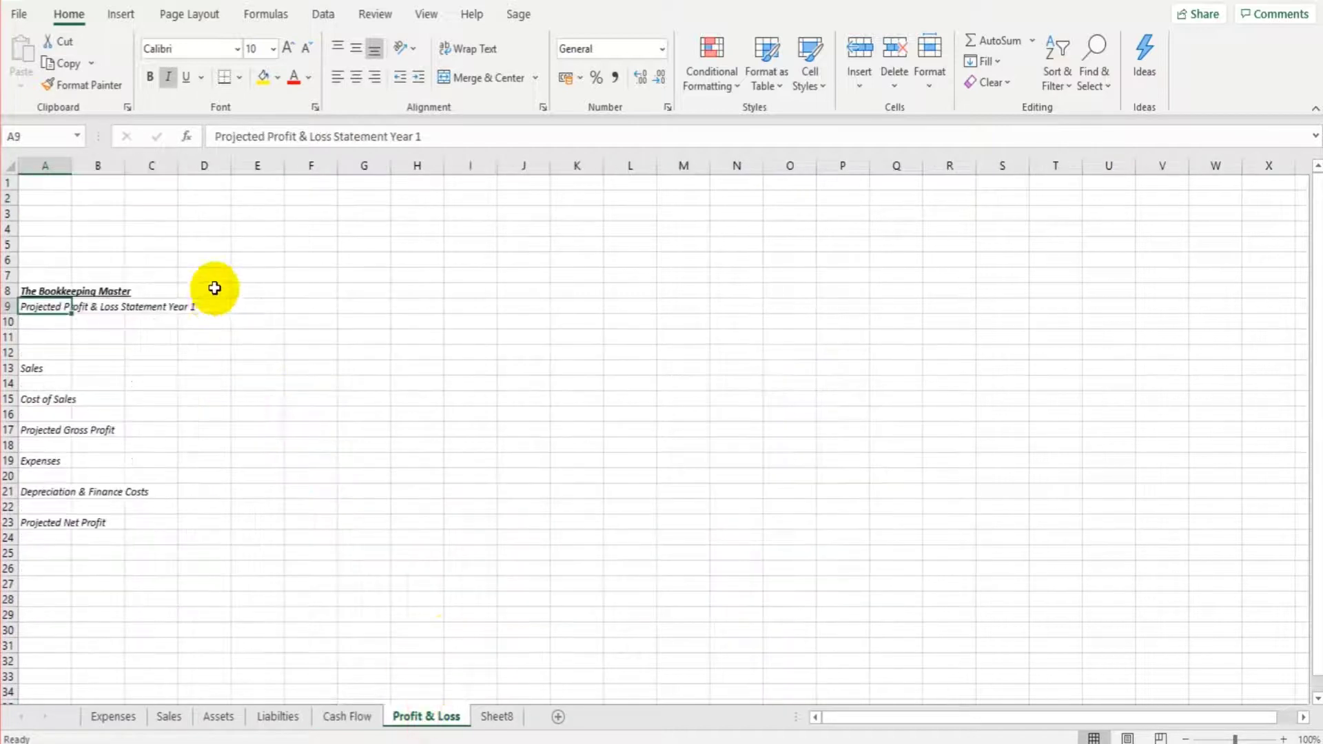
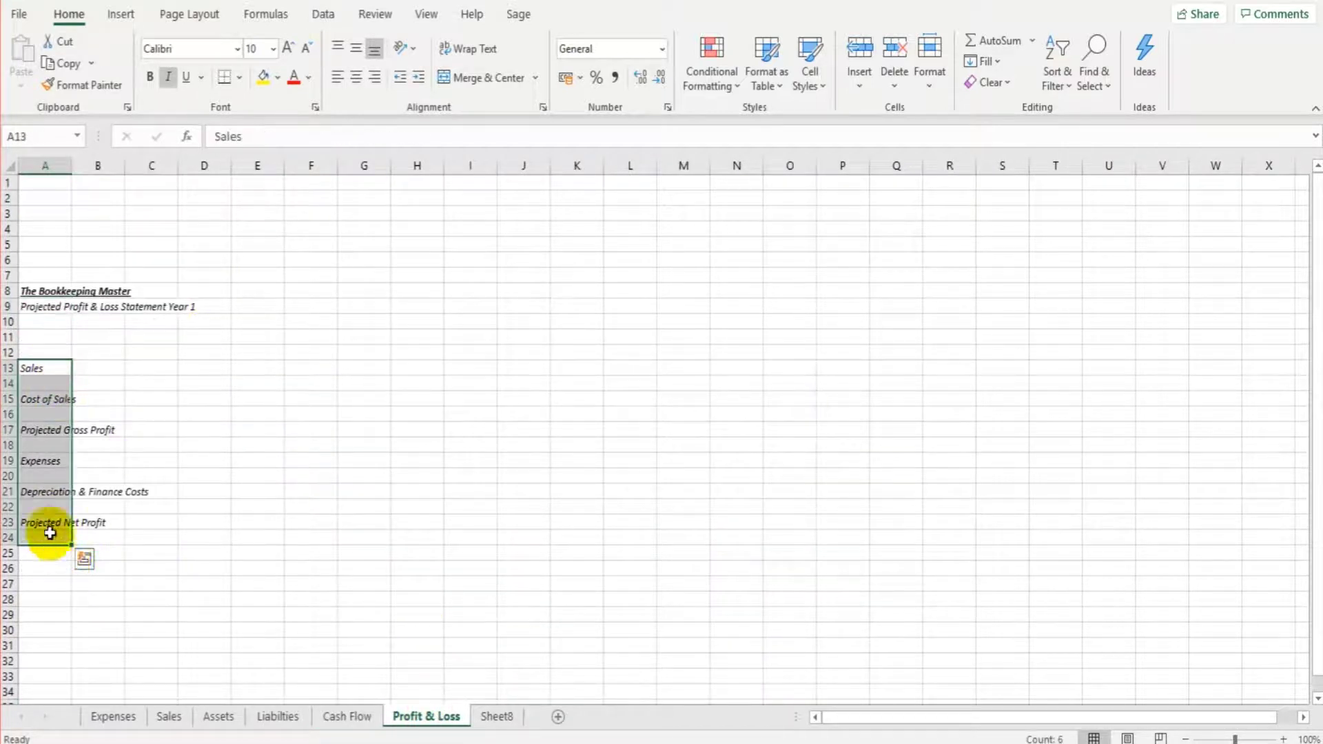
Make the whole Projected Gross Profit row, row 17, bold
{"action": "left_click_drag", "start_coordinate": [42, 432], "coordinate": [180, 432]}
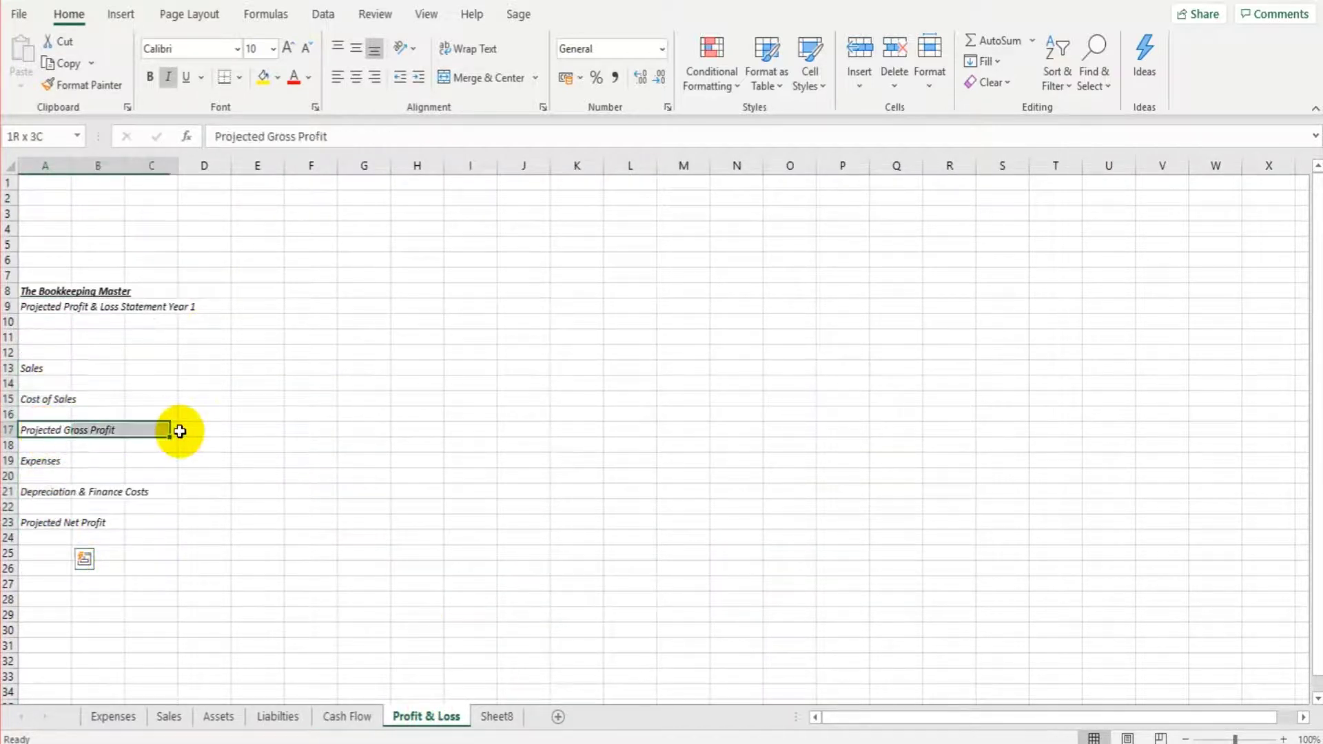
{"action": "left_click", "coordinate": [9, 430]}
{"action": "left_click", "coordinate": [152, 77]}
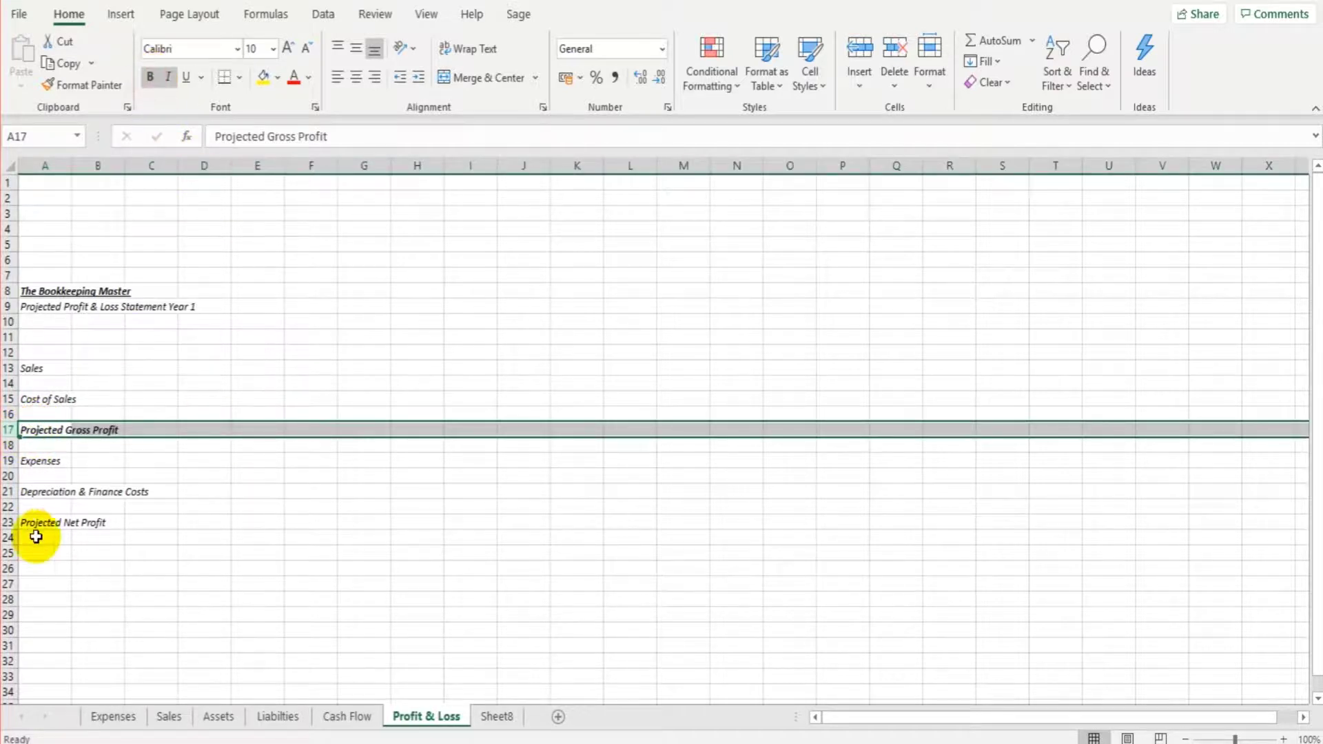
Make the whole Projected Net Profit row, row 23, bold and underlined
{"action": "left_click", "coordinate": [8, 523]}
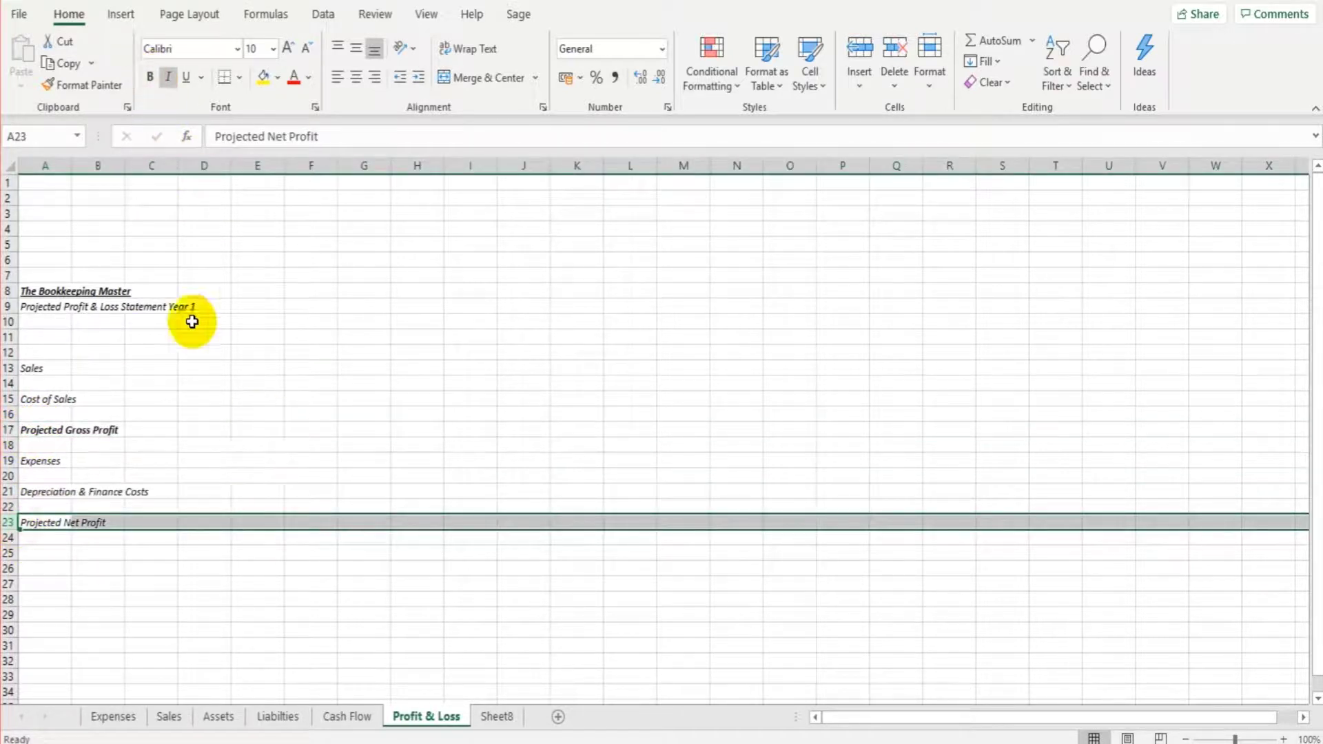
{"action": "left_click", "coordinate": [147, 78]}
{"action": "left_click", "coordinate": [184, 77]}
{"action": "left_click", "coordinate": [134, 445]}
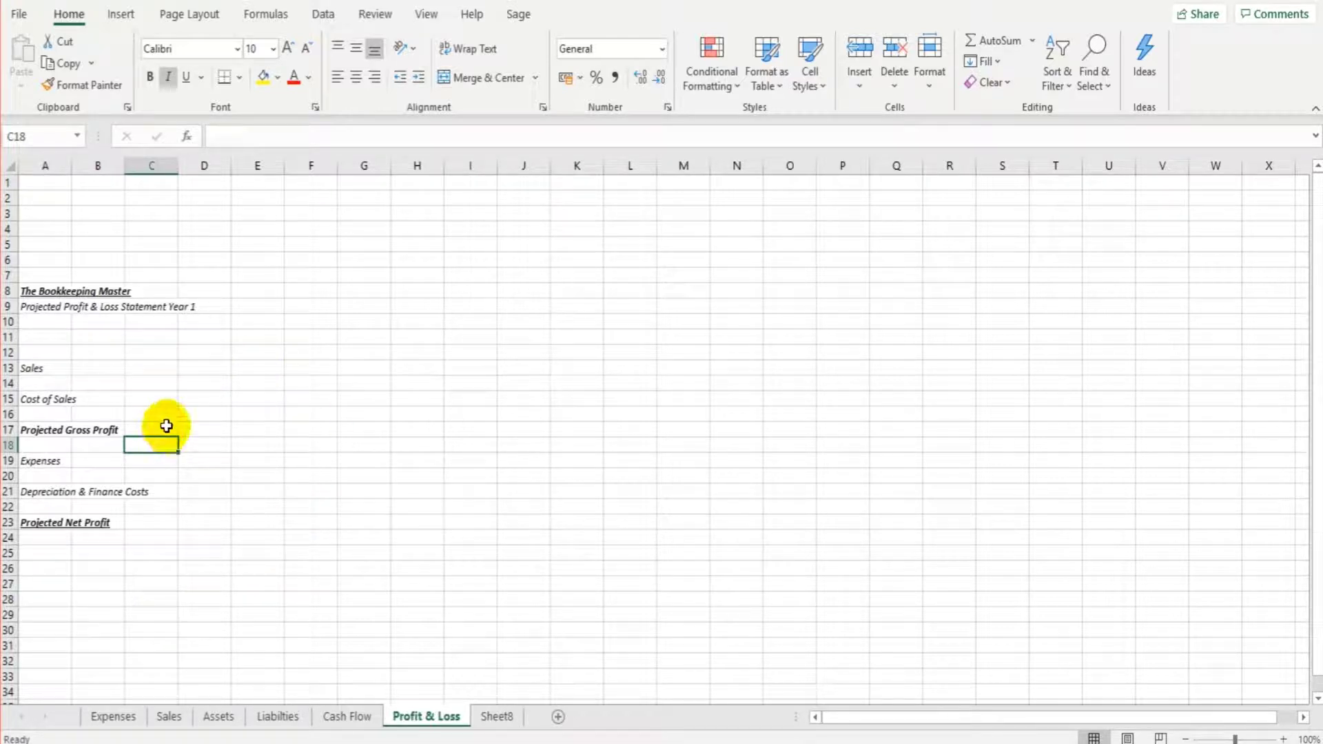
{"action": "left_click", "coordinate": [48, 338]}
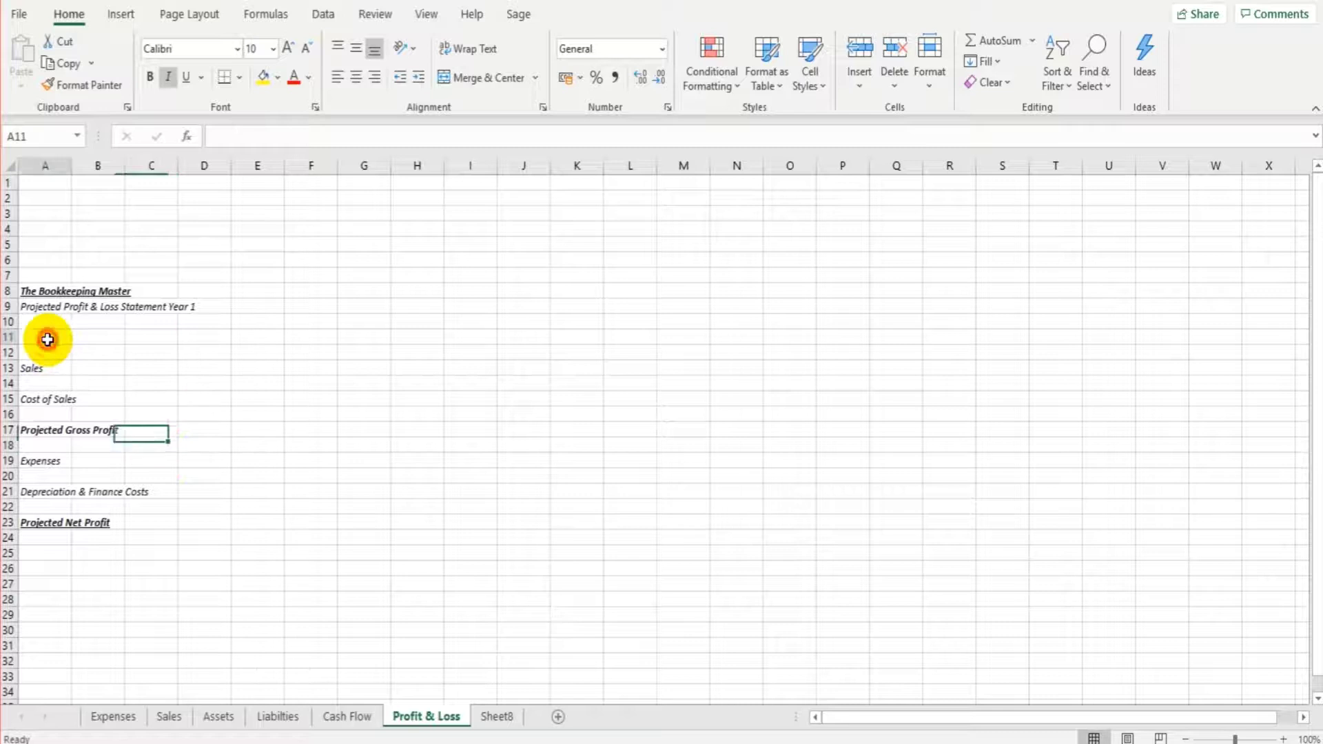
Enter the currency heading "£" in cell D11, above the amounts column
{"action": "key", "text": "Right"}
{"action": "key", "text": "Right"}
{"action": "key", "text": "Right"}
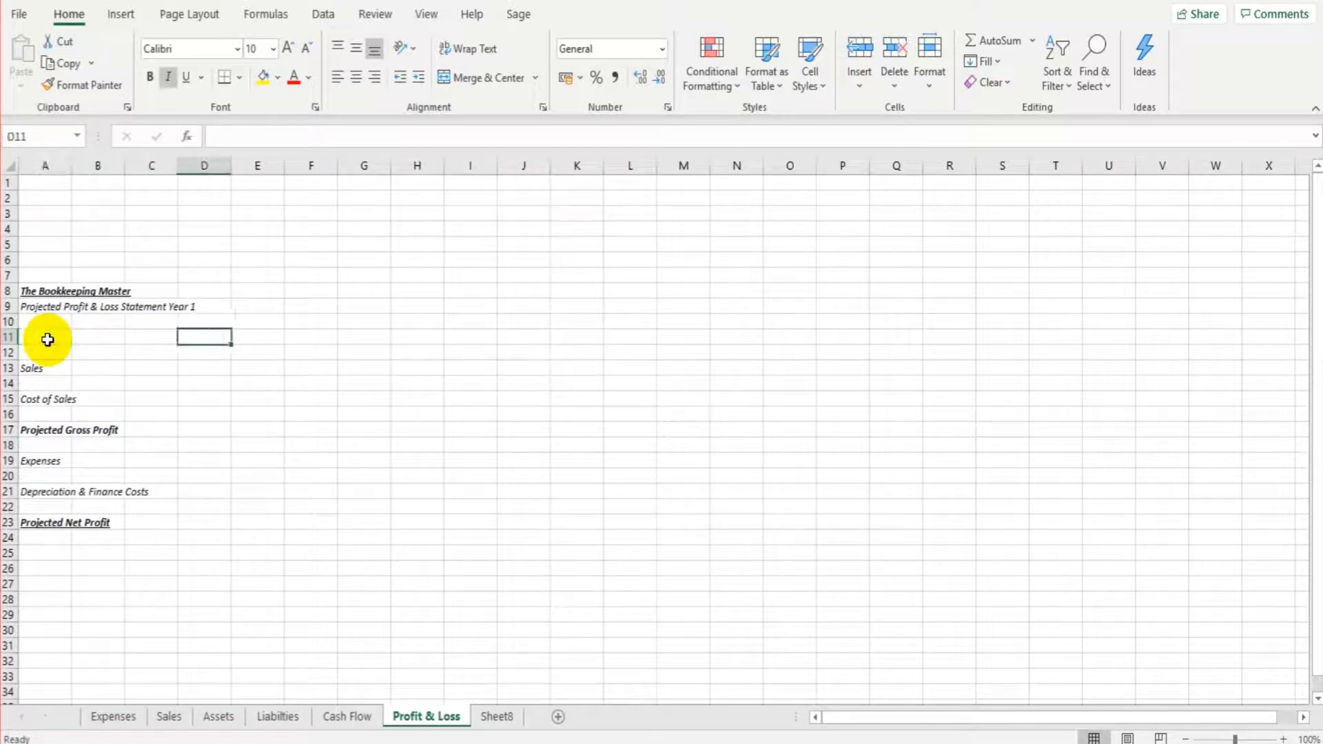
{"action": "type", "text": "£"}
{"action": "key", "text": "Return"}
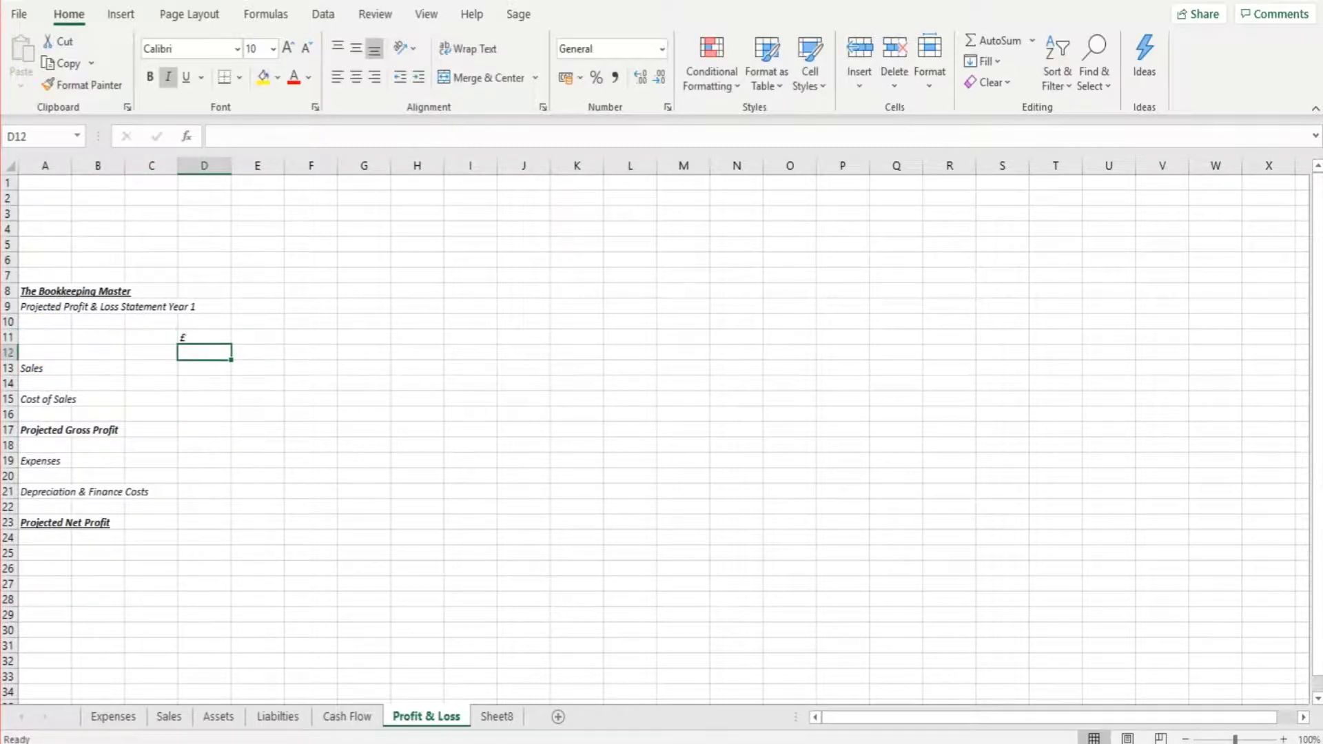
Centre the contents of the whole of column D and underline the £ heading in D11
{"action": "left_click", "coordinate": [198, 162]}
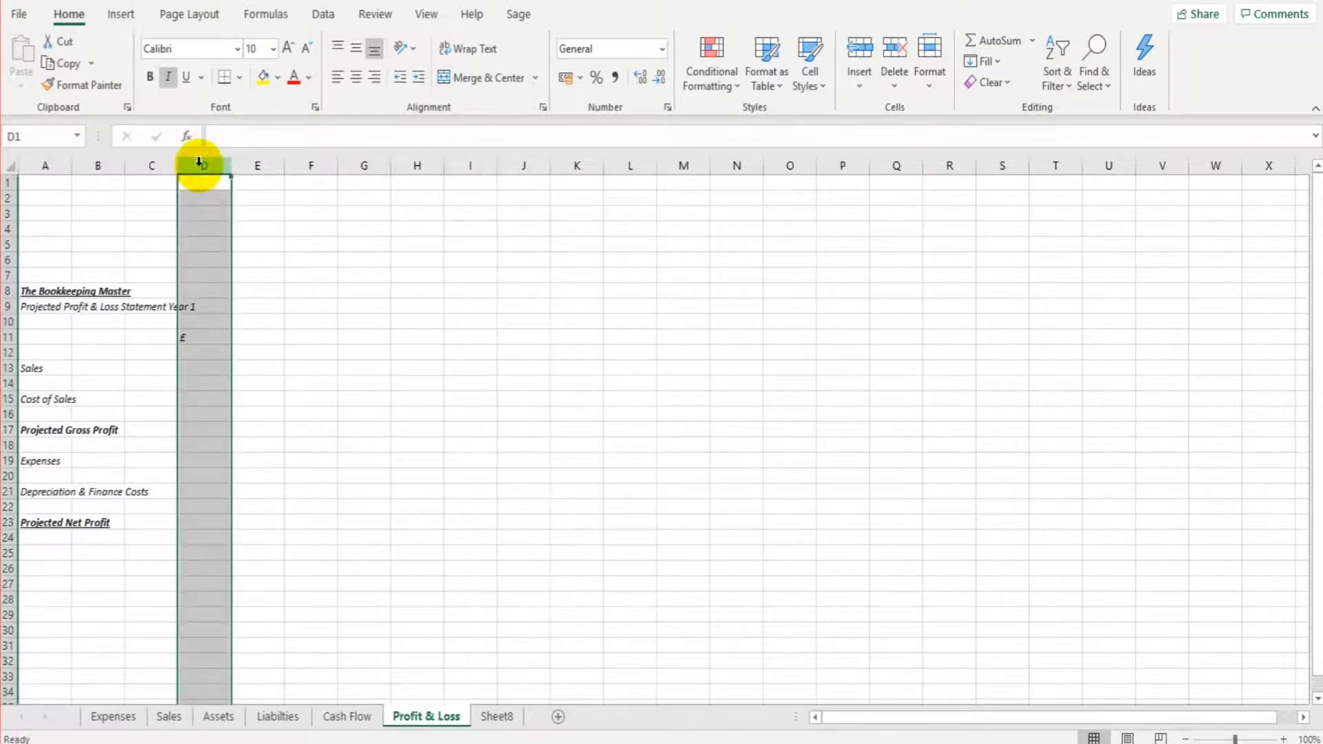
{"action": "left_click", "coordinate": [353, 80]}
{"action": "left_click", "coordinate": [195, 337]}
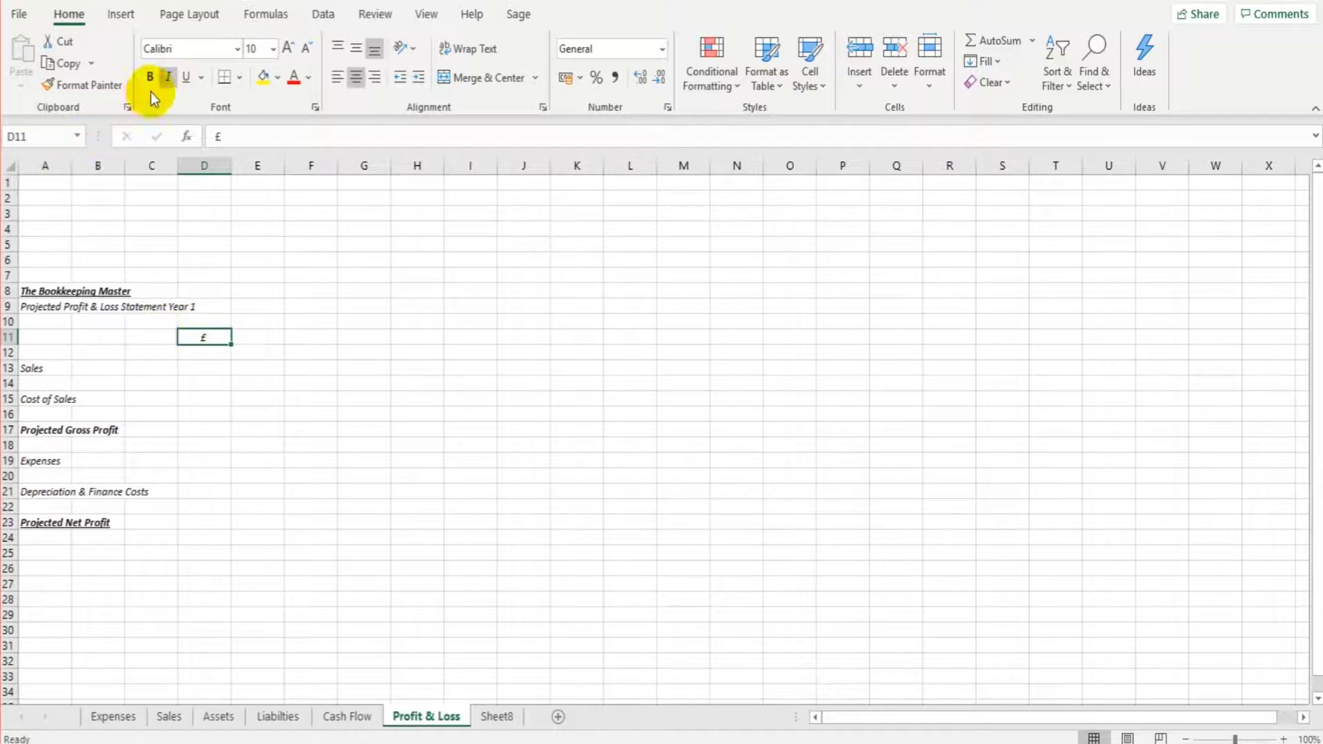
{"action": "left_click", "coordinate": [182, 82]}
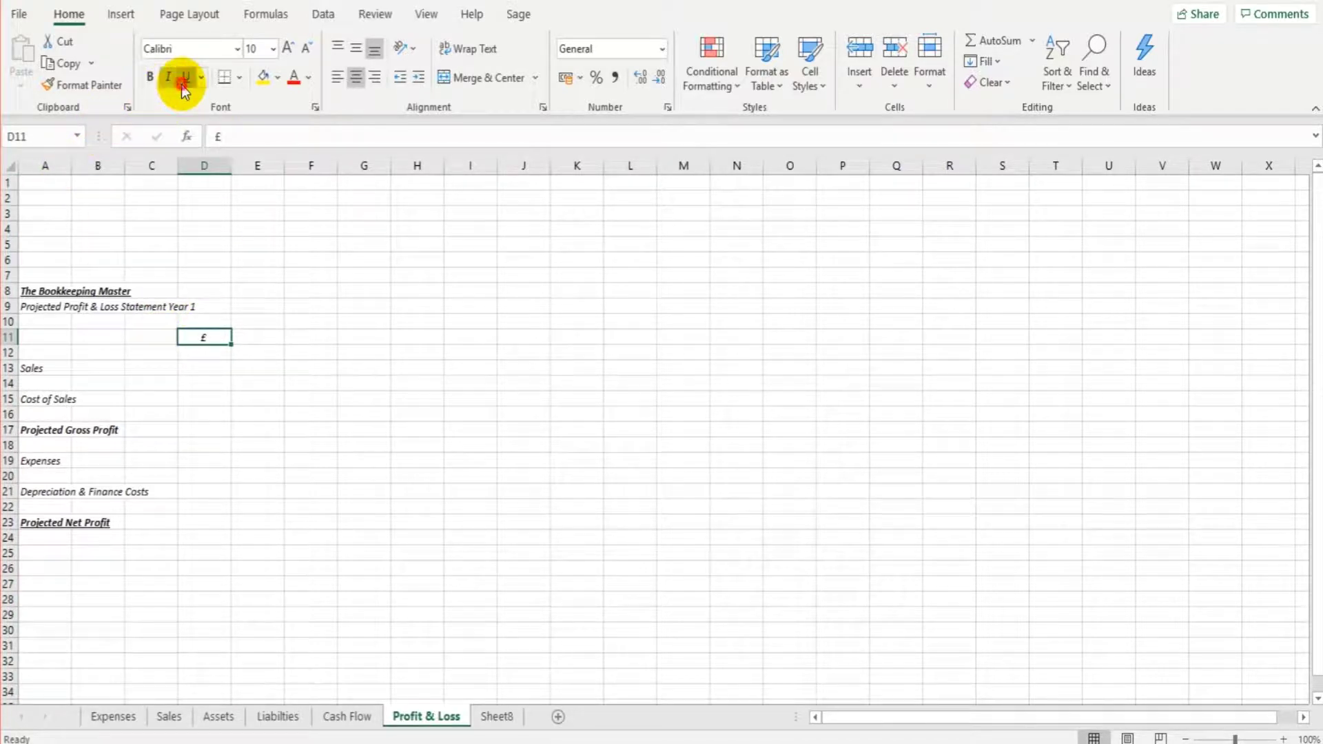
{"action": "left_click", "coordinate": [350, 339]}
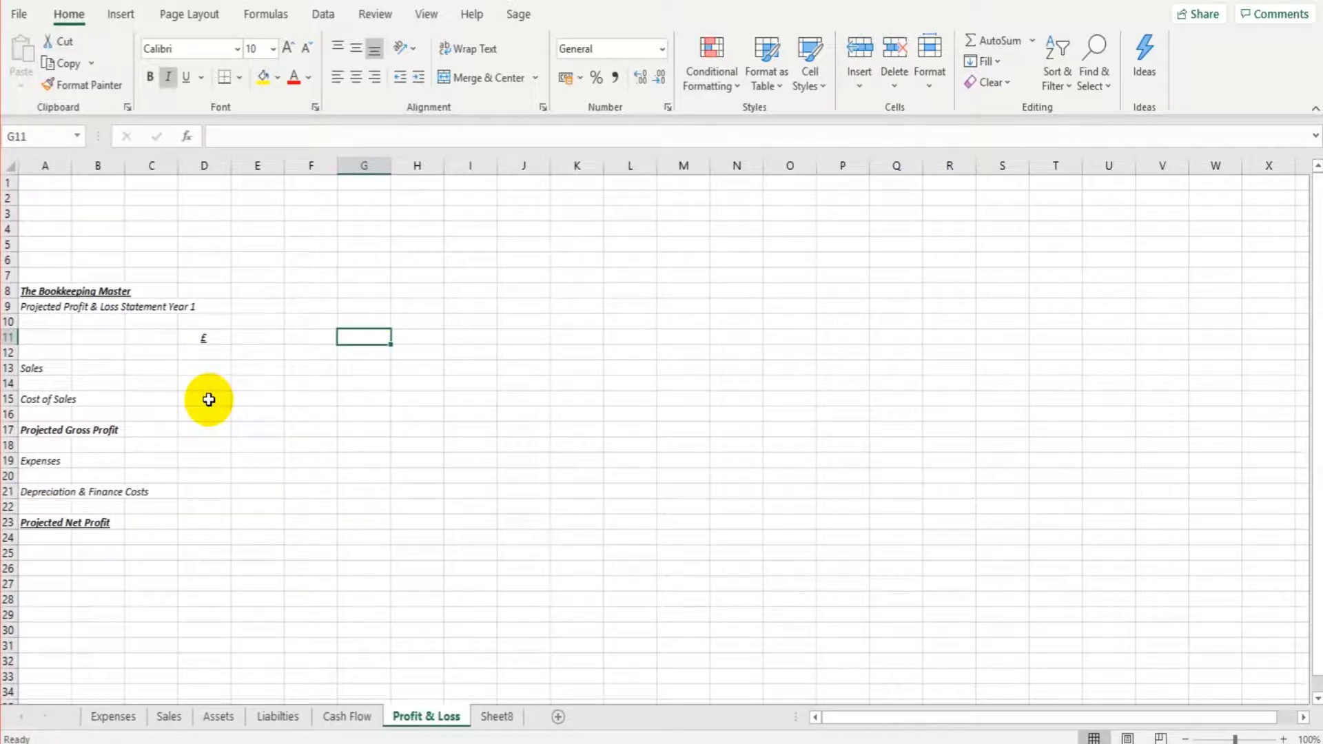
{"action": "left_click", "coordinate": [187, 370]}
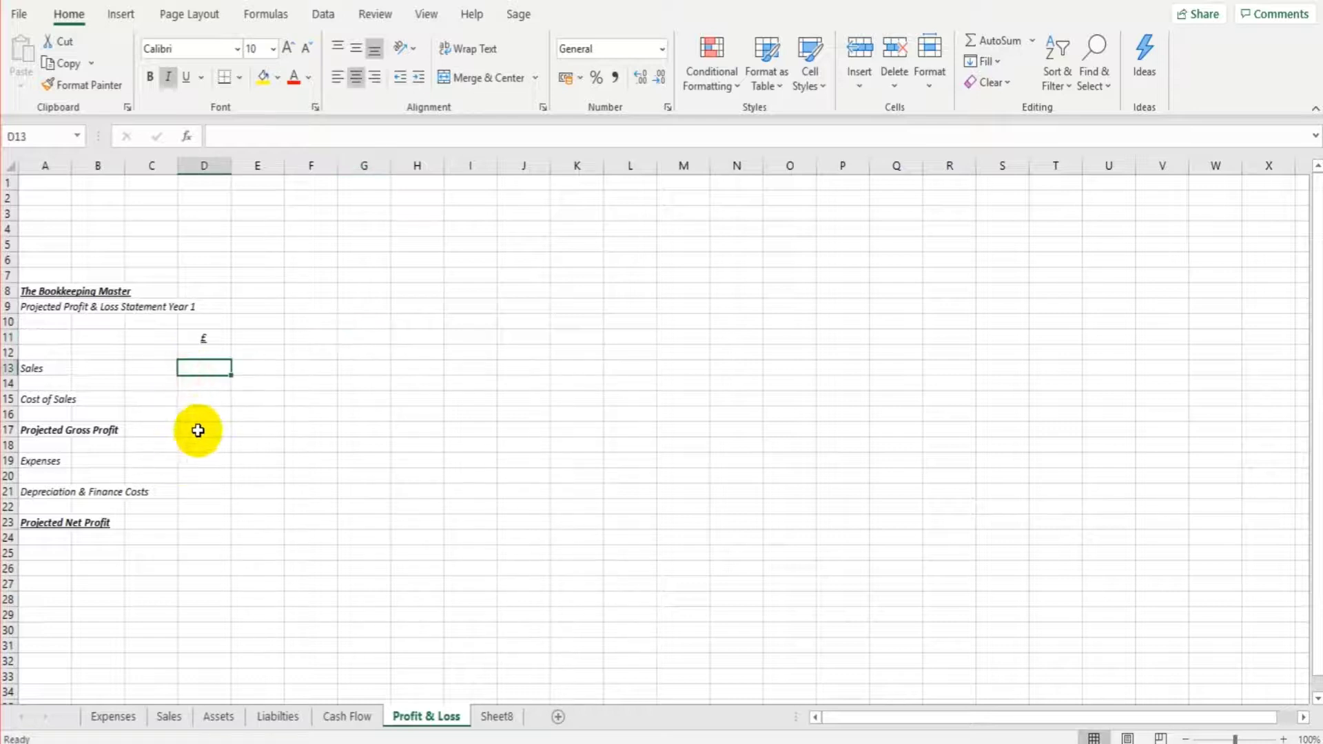
{"action": "left_click", "coordinate": [213, 400]}
{"action": "left_click", "coordinate": [217, 426]}
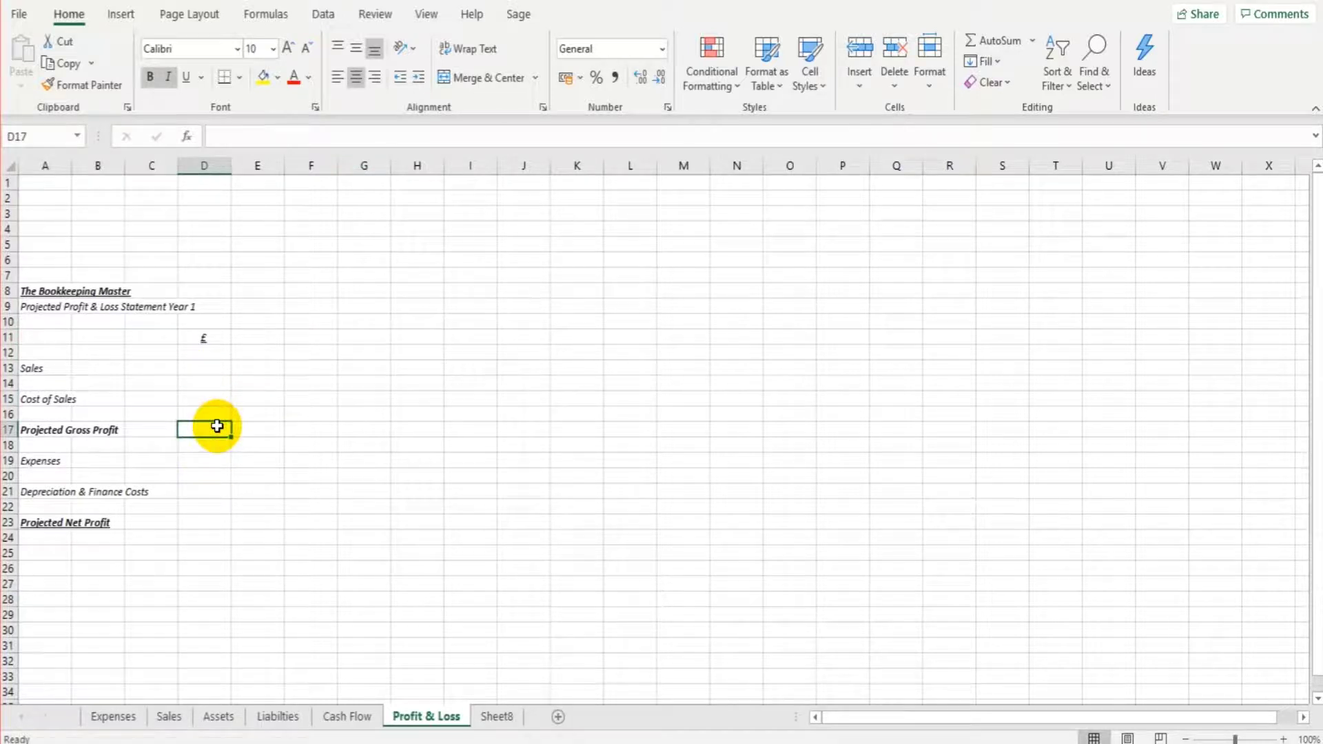
{"action": "left_click", "coordinate": [201, 462]}
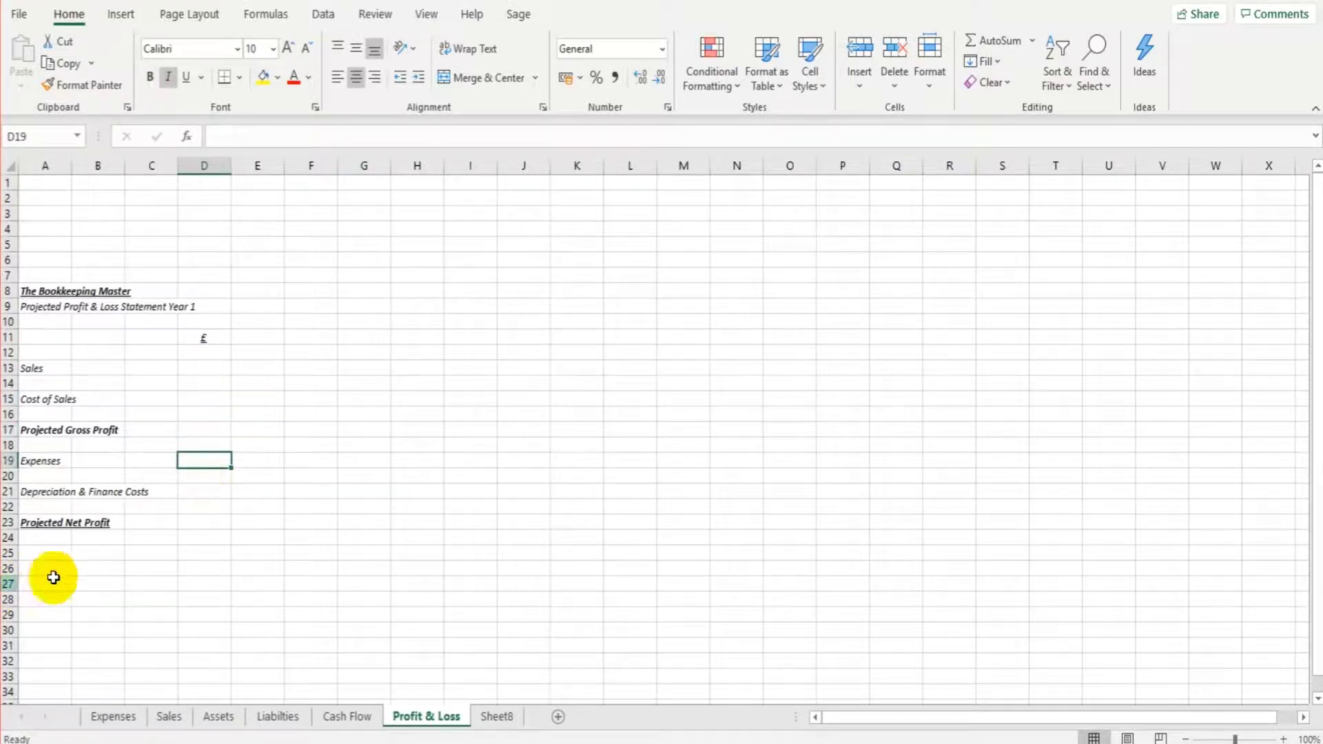
{"action": "left_click", "coordinate": [196, 495]}
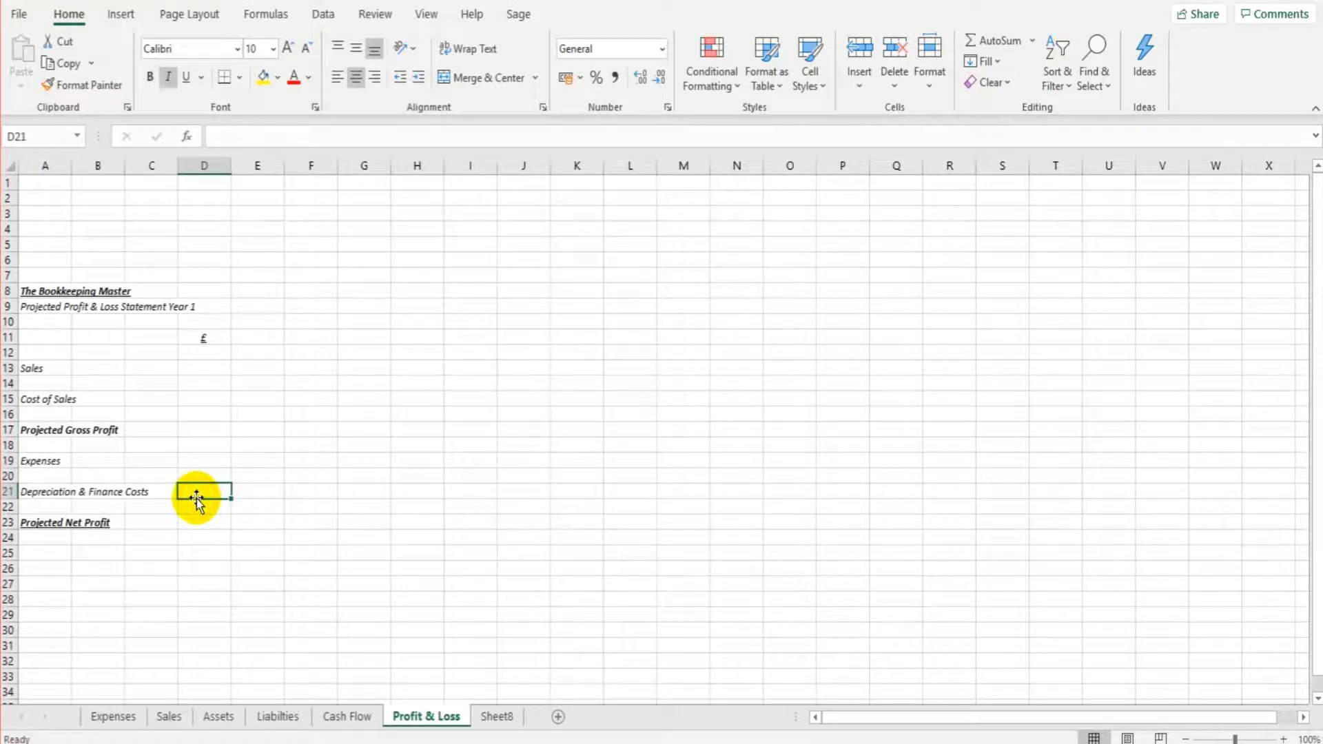
{"action": "left_click", "coordinate": [196, 528]}
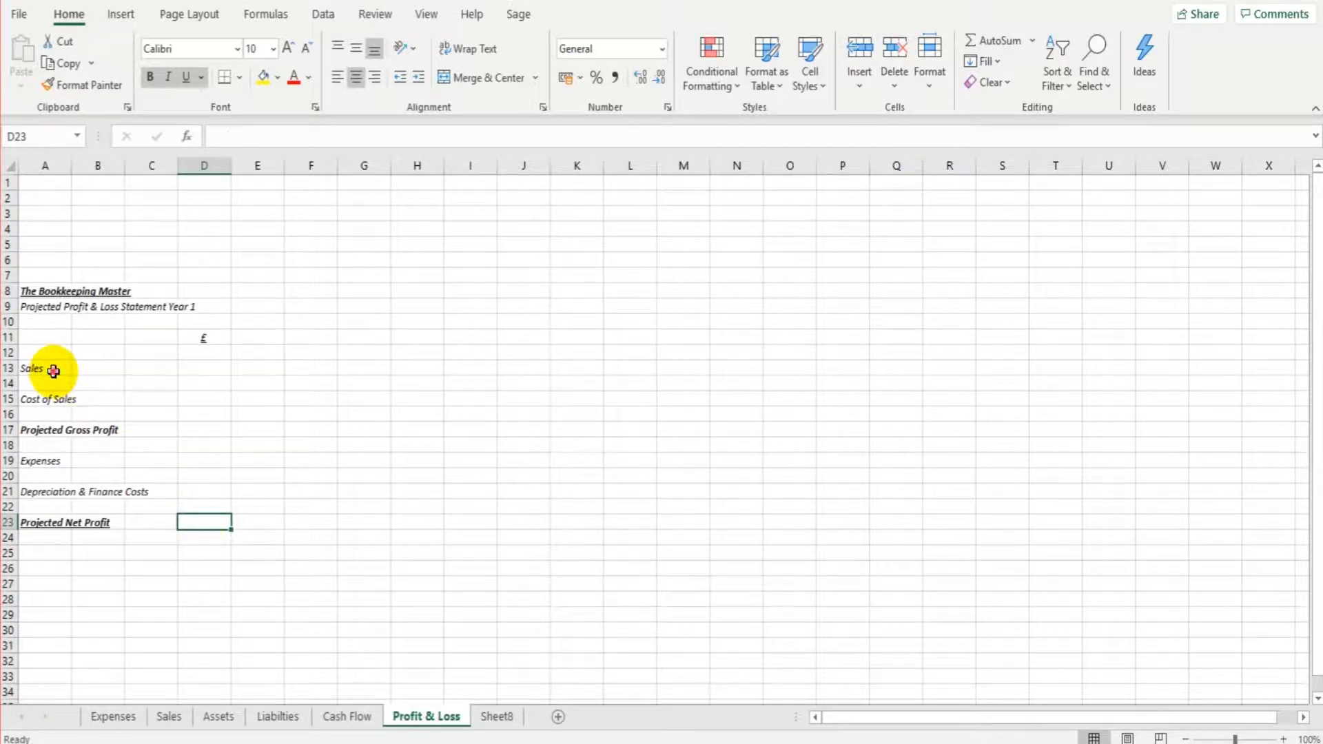
{"action": "left_click_drag", "start_coordinate": [53, 370], "coordinate": [262, 368]}
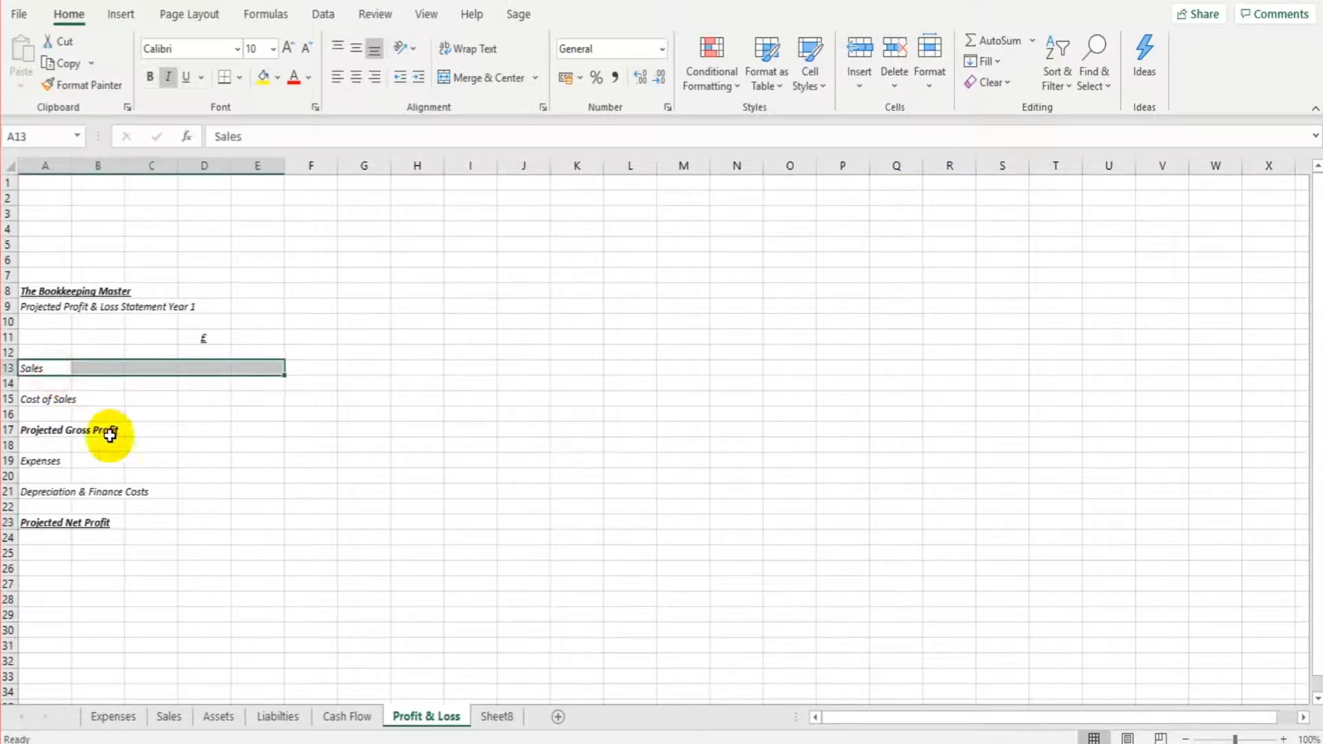
{"action": "left_click", "coordinate": [197, 526]}
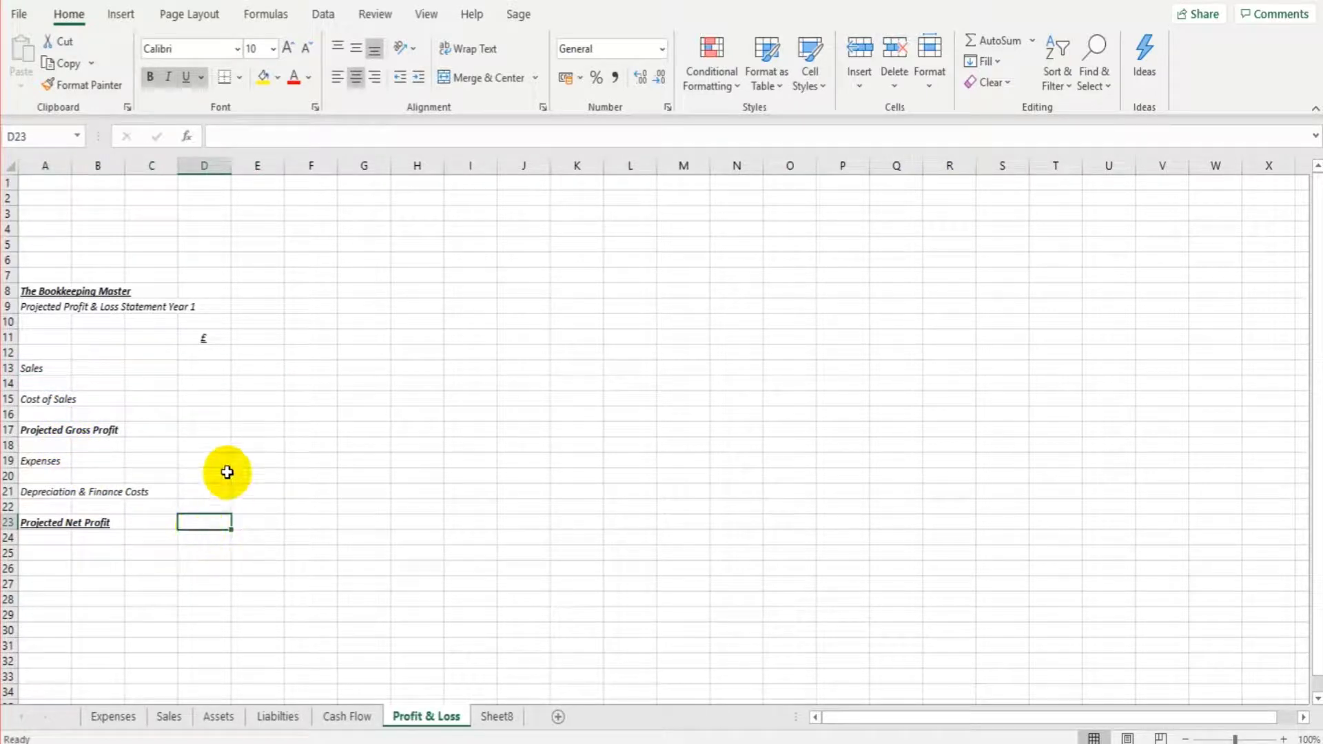
{"action": "left_click_drag", "start_coordinate": [64, 399], "coordinate": [202, 399]}
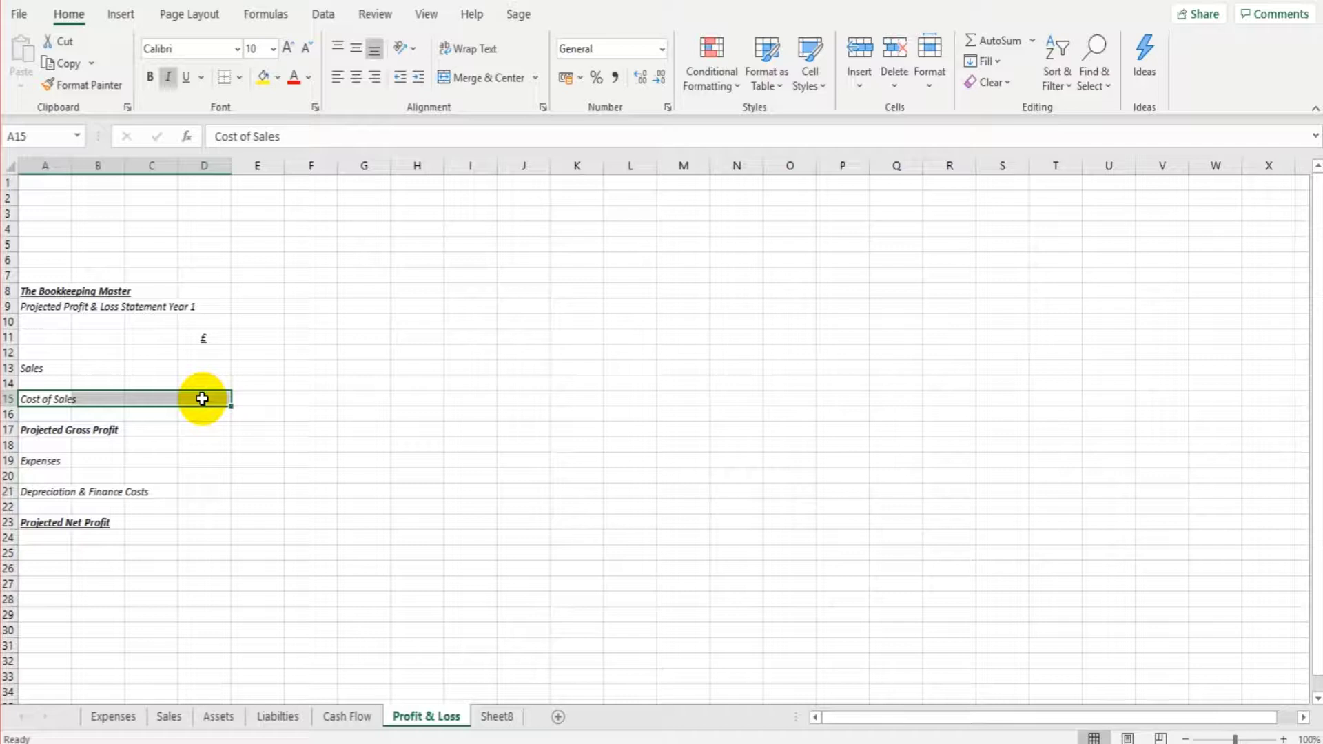
{"action": "left_click", "coordinate": [202, 399]}
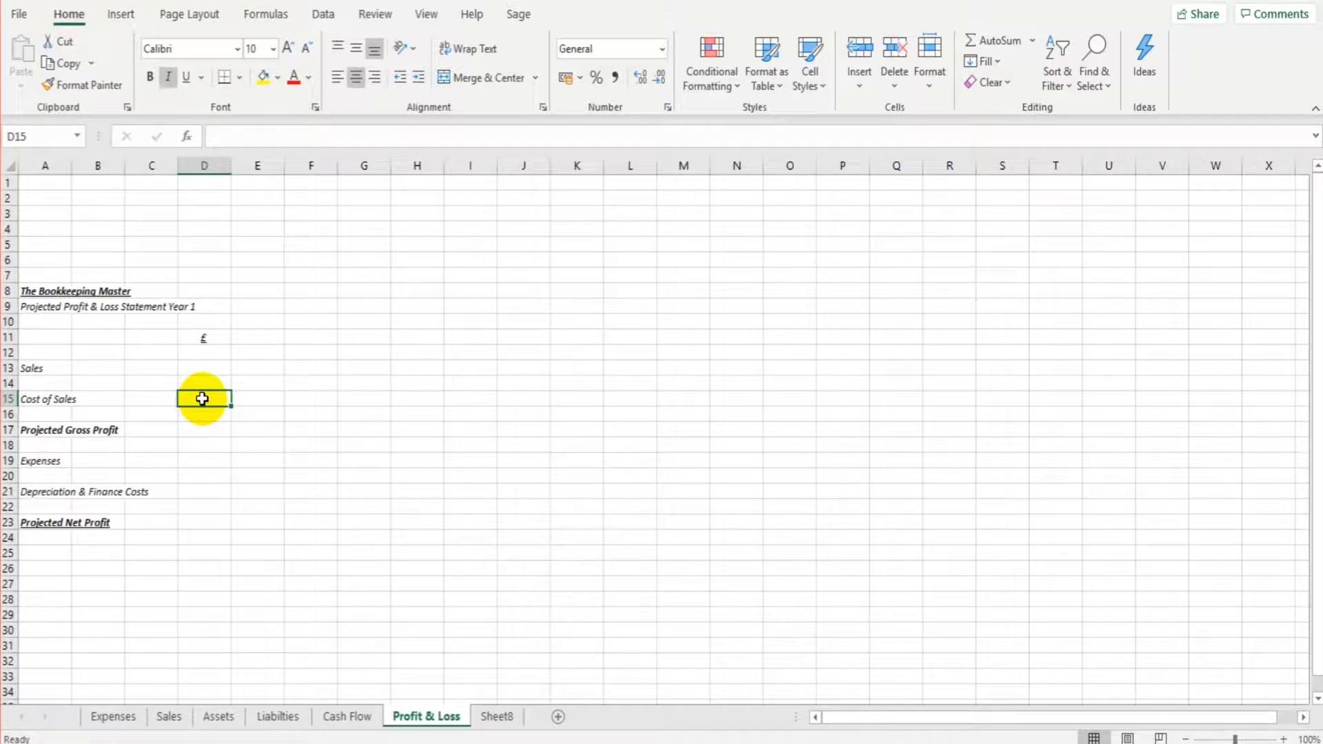
Link the Sales amount in D13 to the Year 1 total on the Sales sheet, using =Sales!C66
{"action": "left_click", "coordinate": [217, 370]}
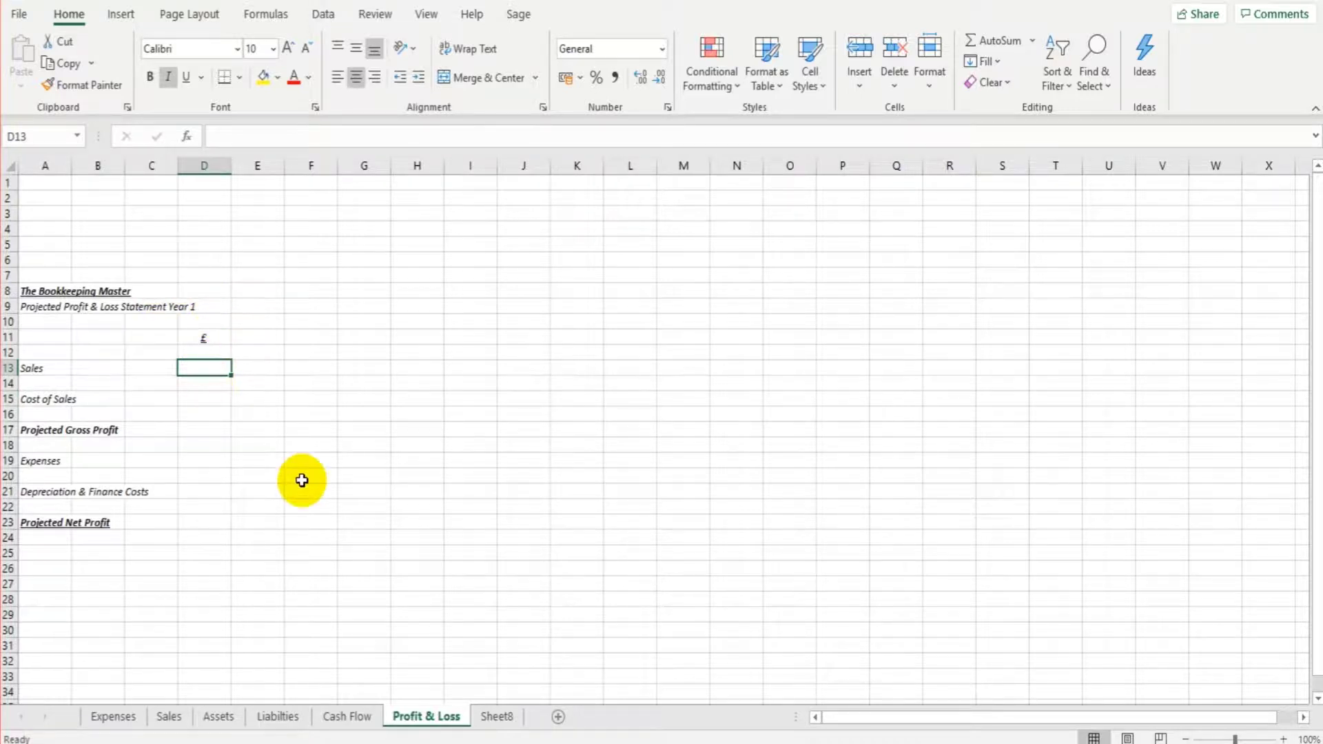
{"action": "type", "text": "="}
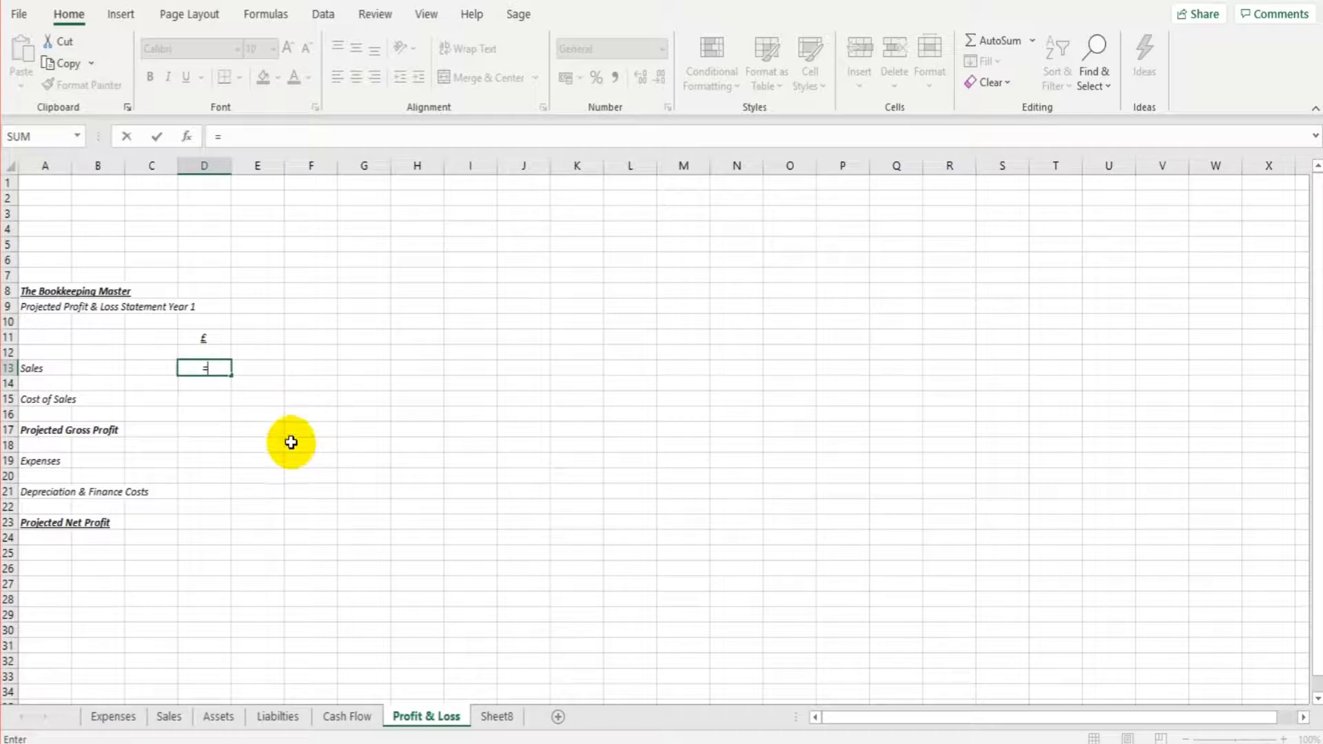
{"action": "left_click", "coordinate": [169, 717]}
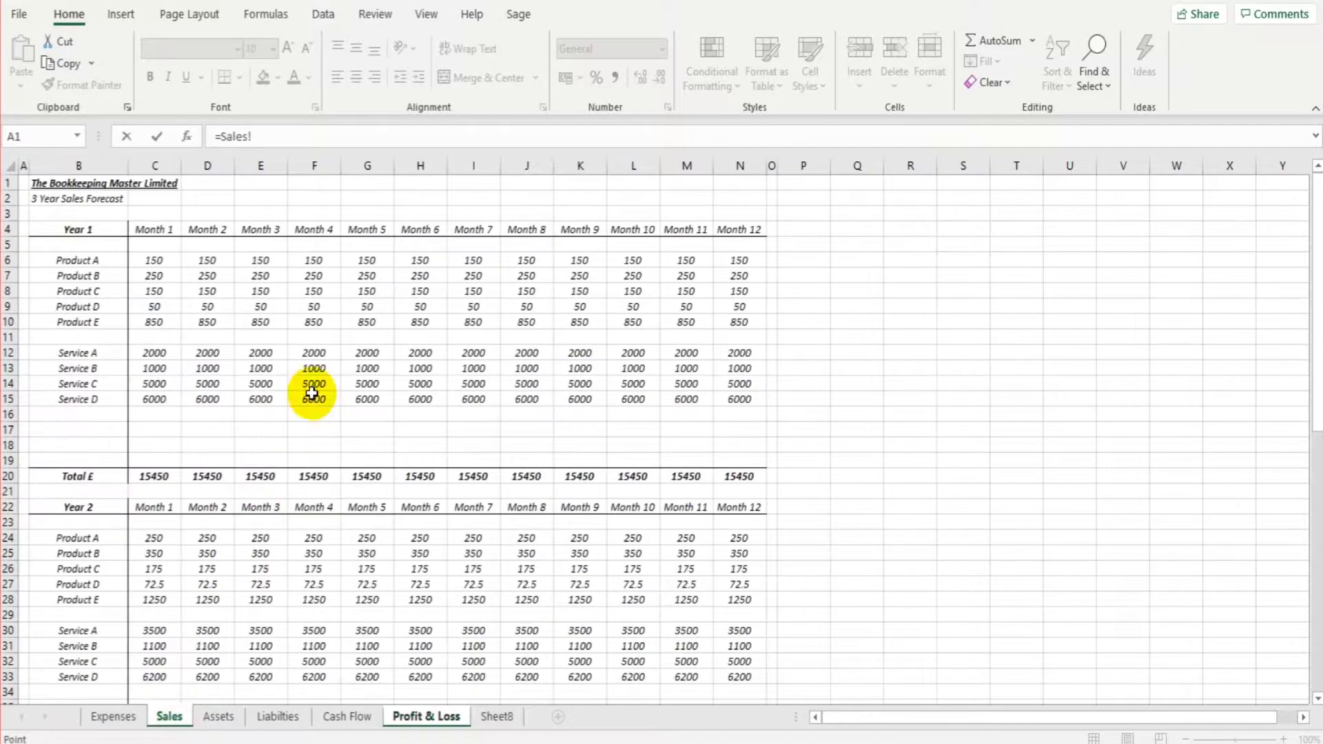
{"action": "scroll", "coordinate": [370, 397], "scroll_direction": "down", "scroll_amount": 5}
{"action": "scroll", "coordinate": [373, 400], "scroll_direction": "down", "scroll_amount": 9}
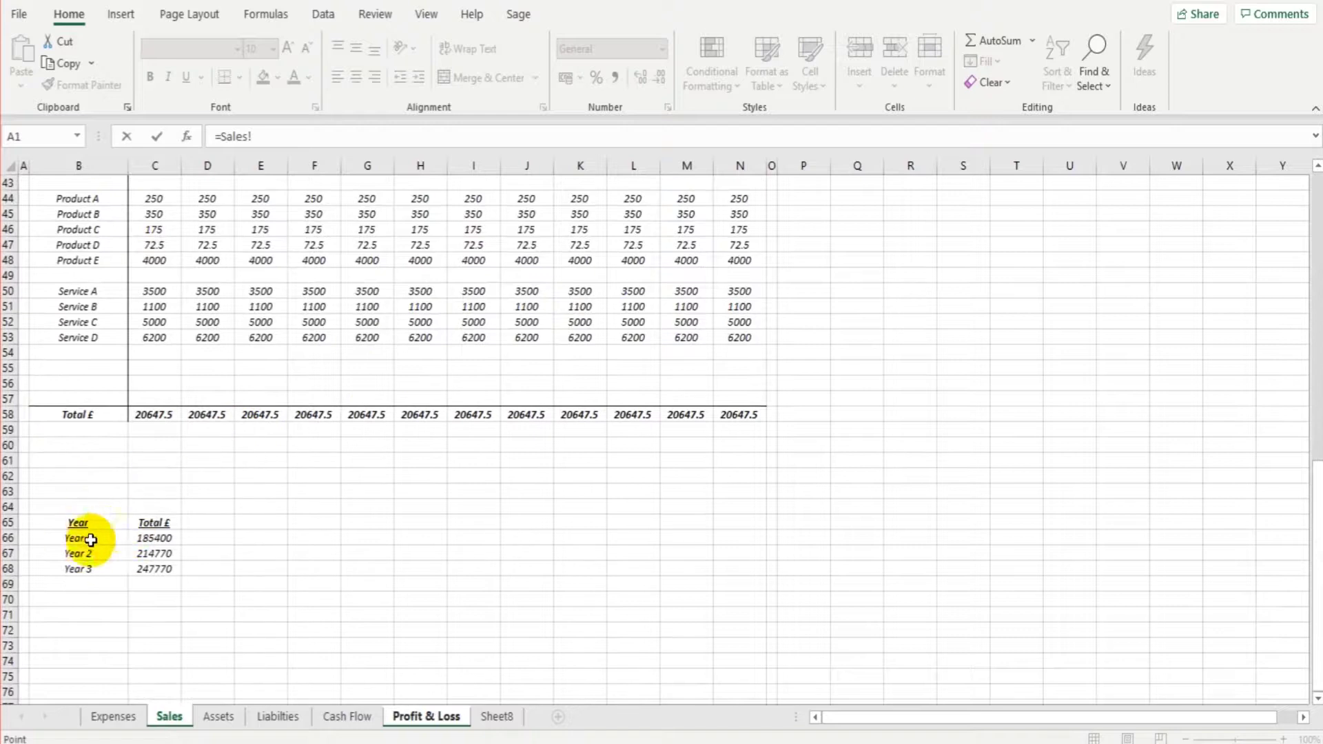
{"action": "left_click", "coordinate": [154, 538]}
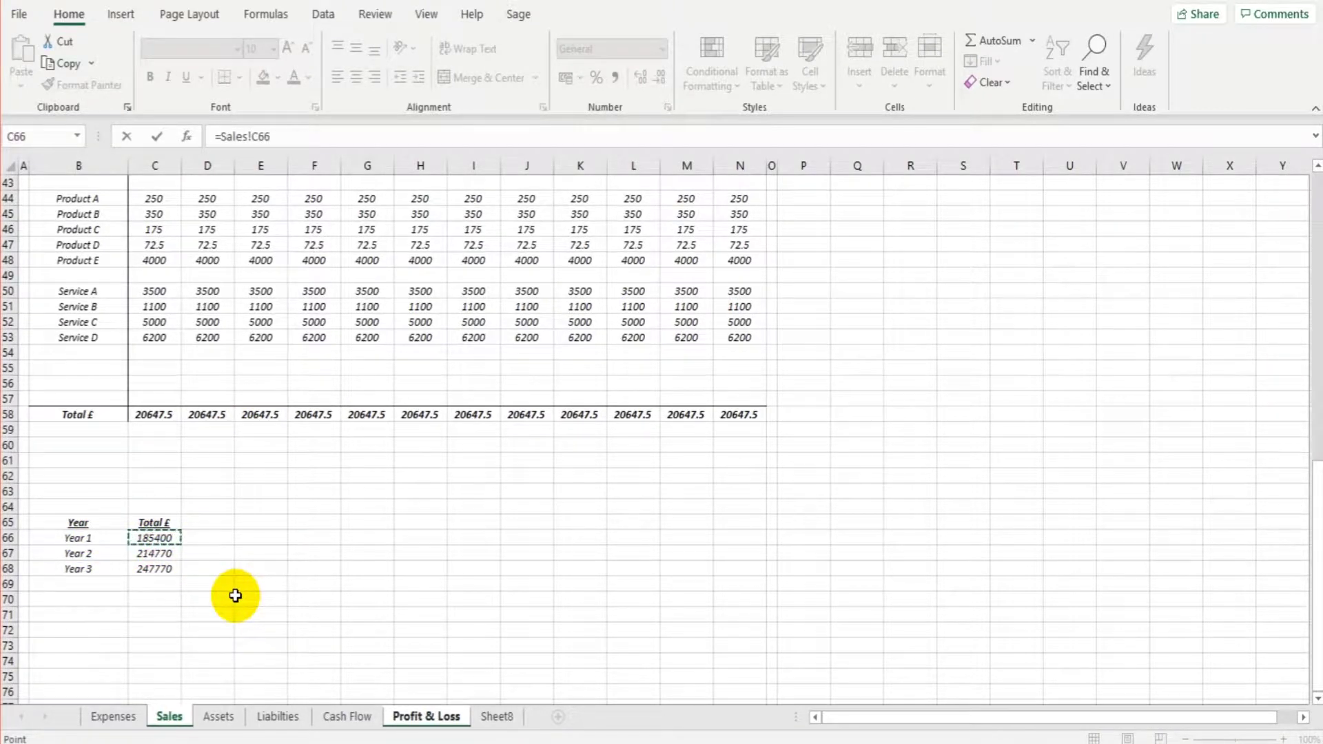
{"action": "key", "text": "Return"}
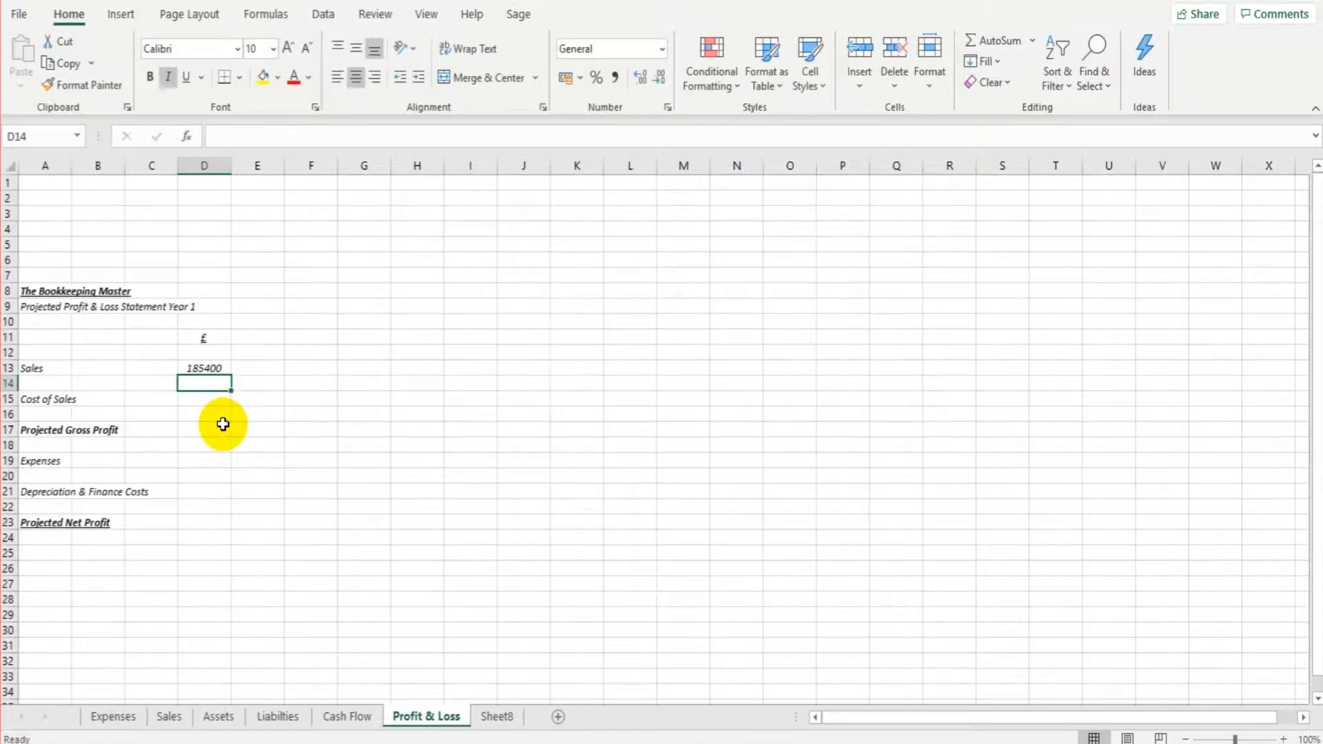
Link the Expenses amount in D19 to the Year 1 total on the Expenses sheet, using =Expenses!C66
{"action": "left_click", "coordinate": [200, 456]}
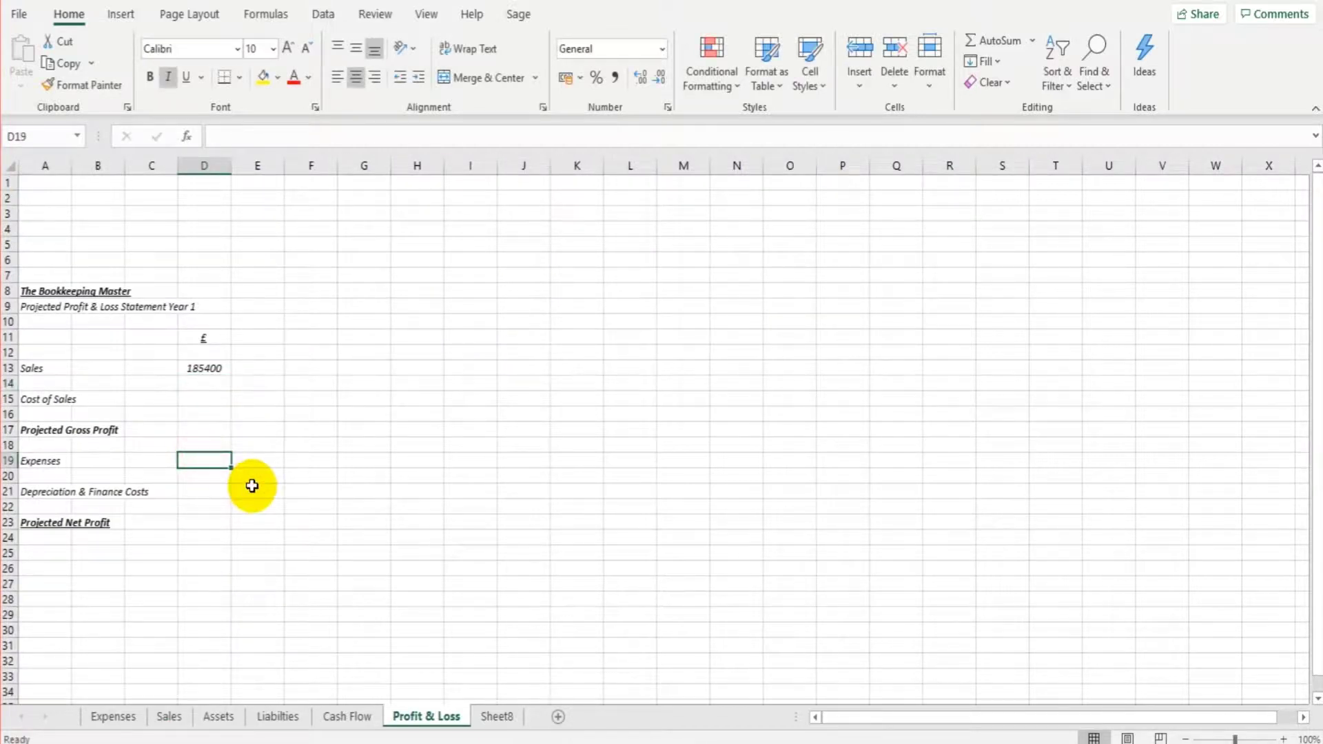
{"action": "type", "text": "="}
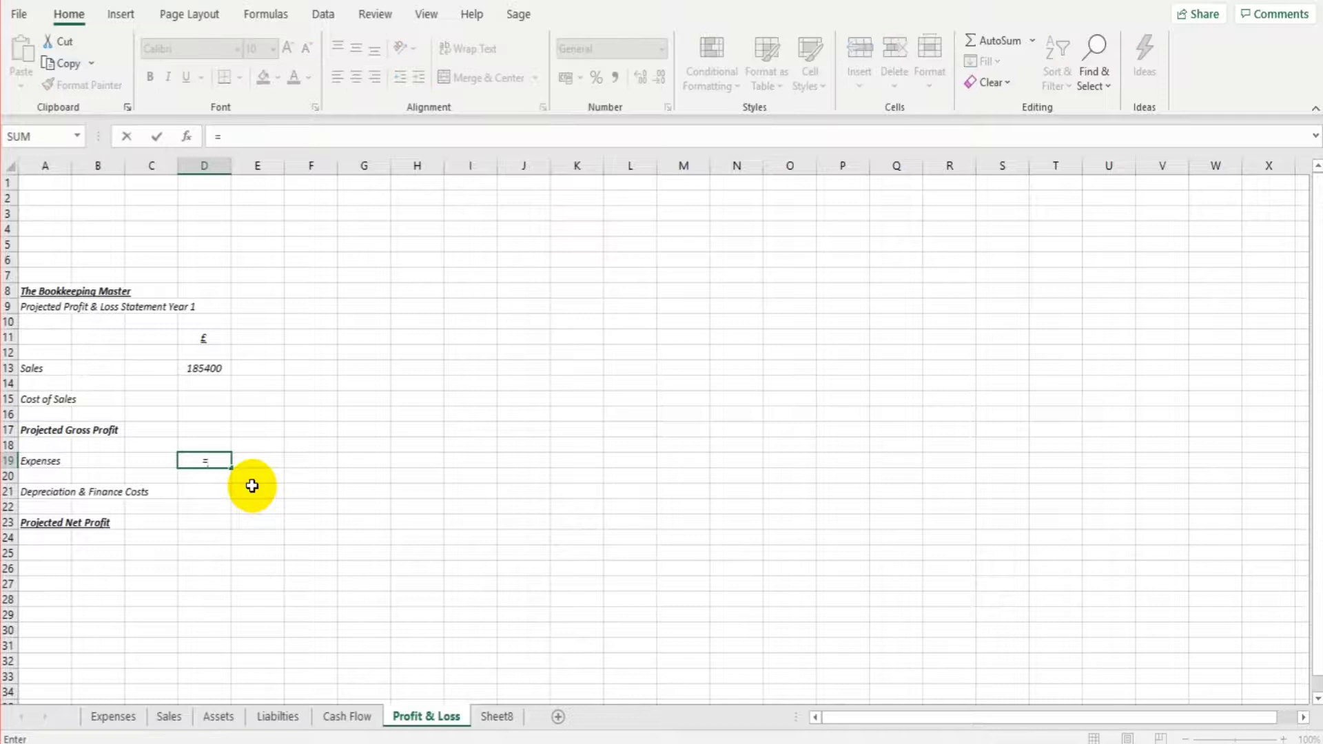
{"action": "left_click", "coordinate": [113, 722]}
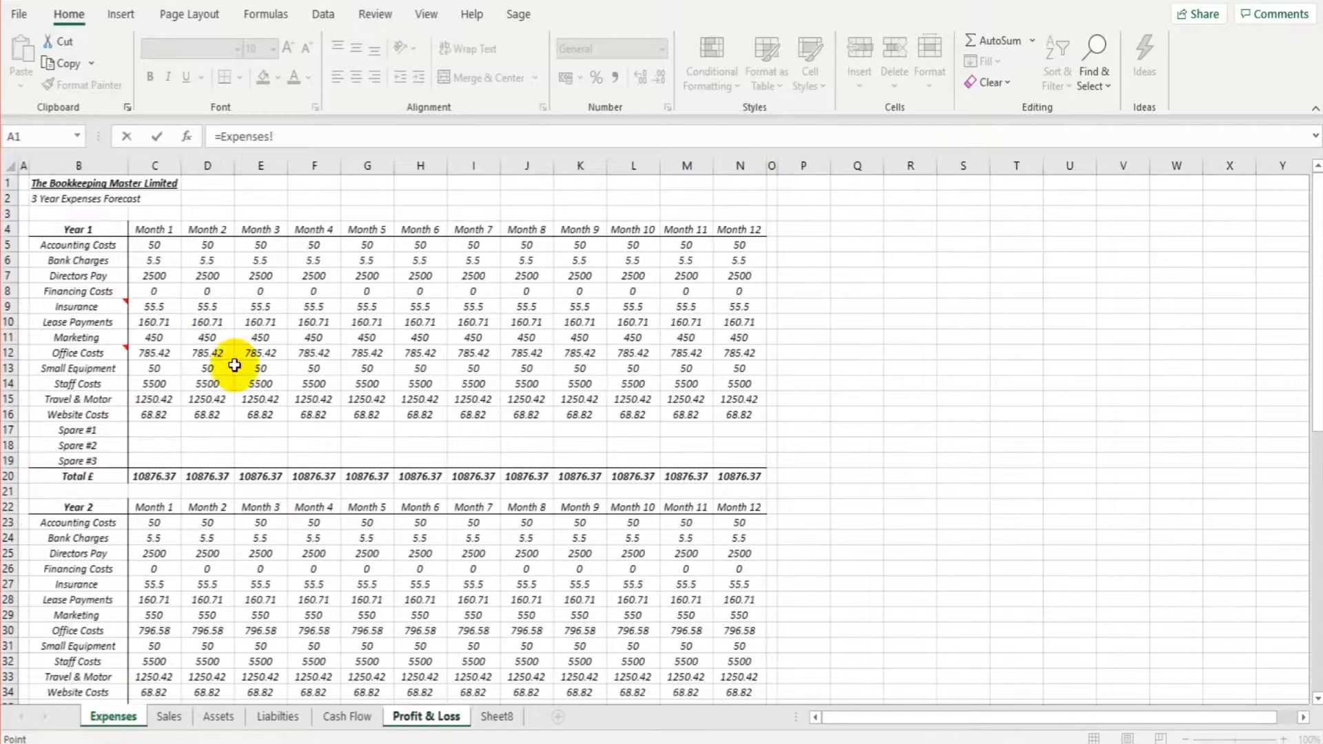
{"action": "scroll", "coordinate": [151, 403], "scroll_direction": "down", "scroll_amount": 7}
{"action": "scroll", "coordinate": [152, 403], "scroll_direction": "down", "scroll_amount": 6}
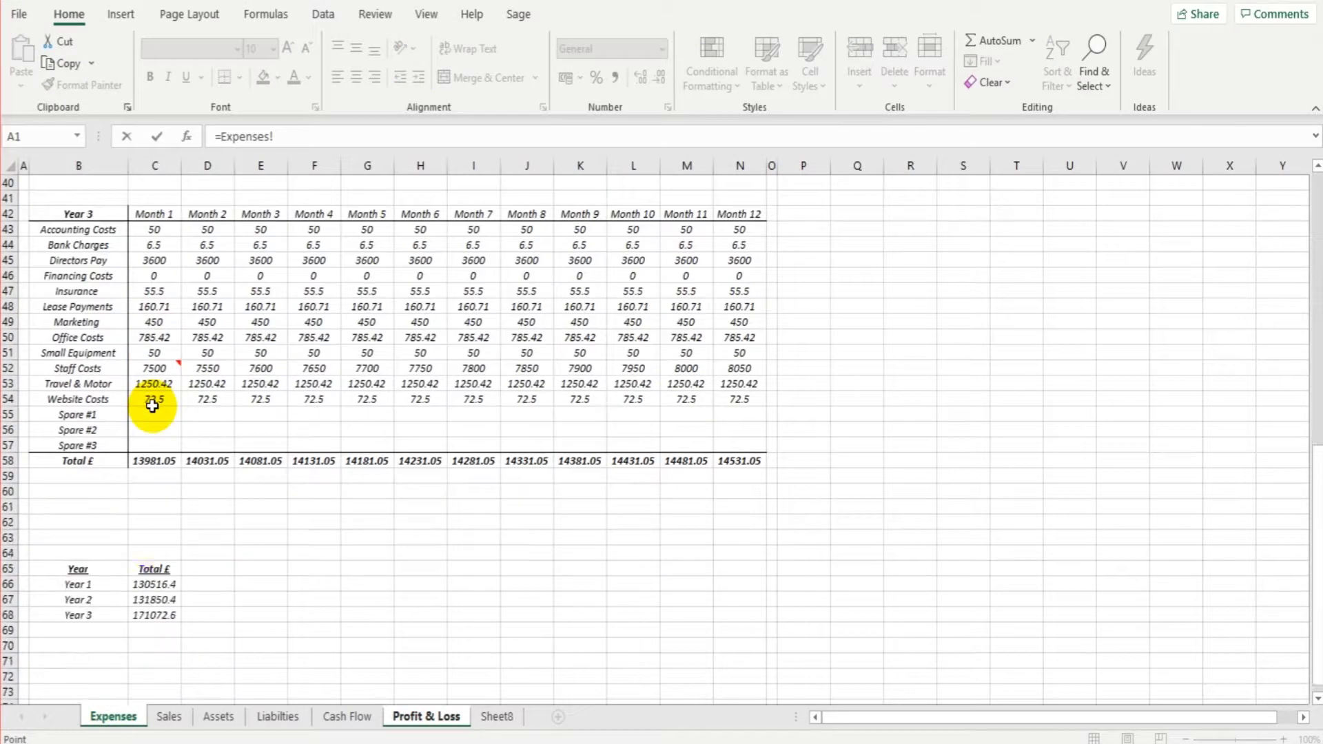
{"action": "left_click", "coordinate": [153, 584]}
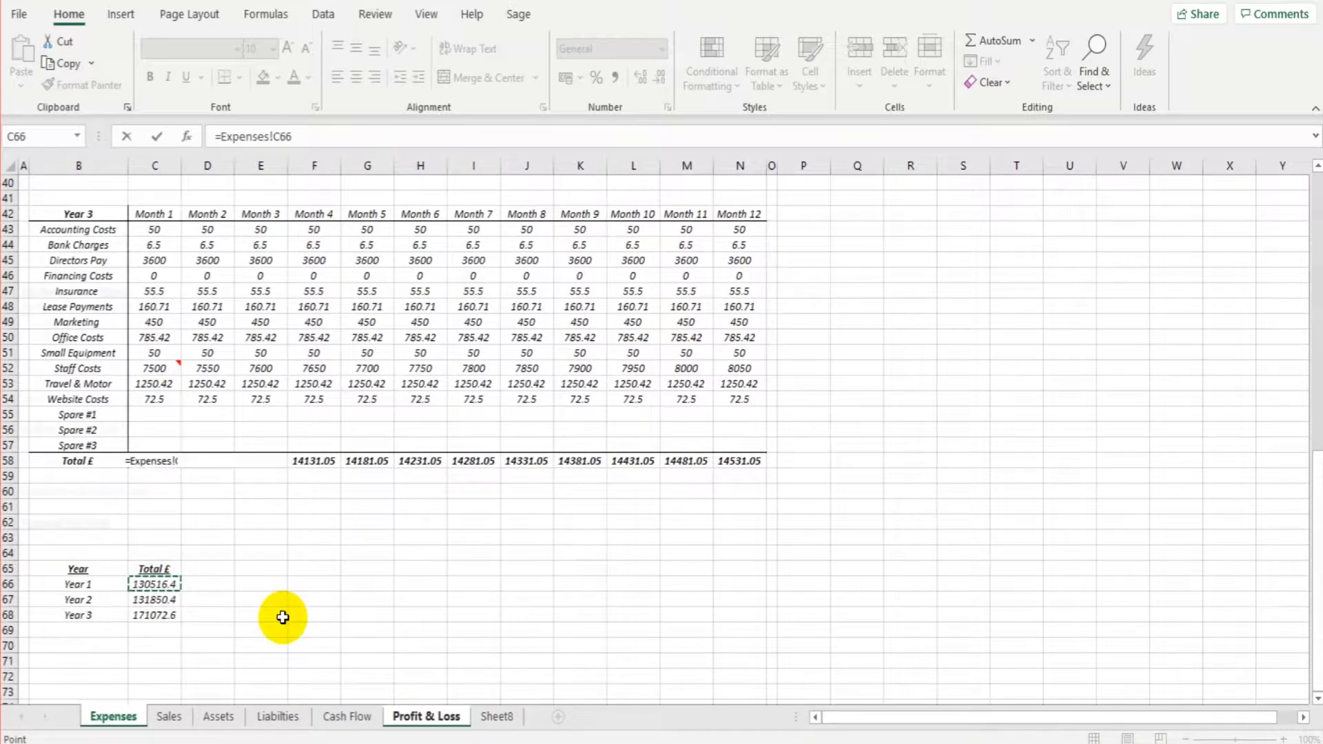
{"action": "key", "text": "Return"}
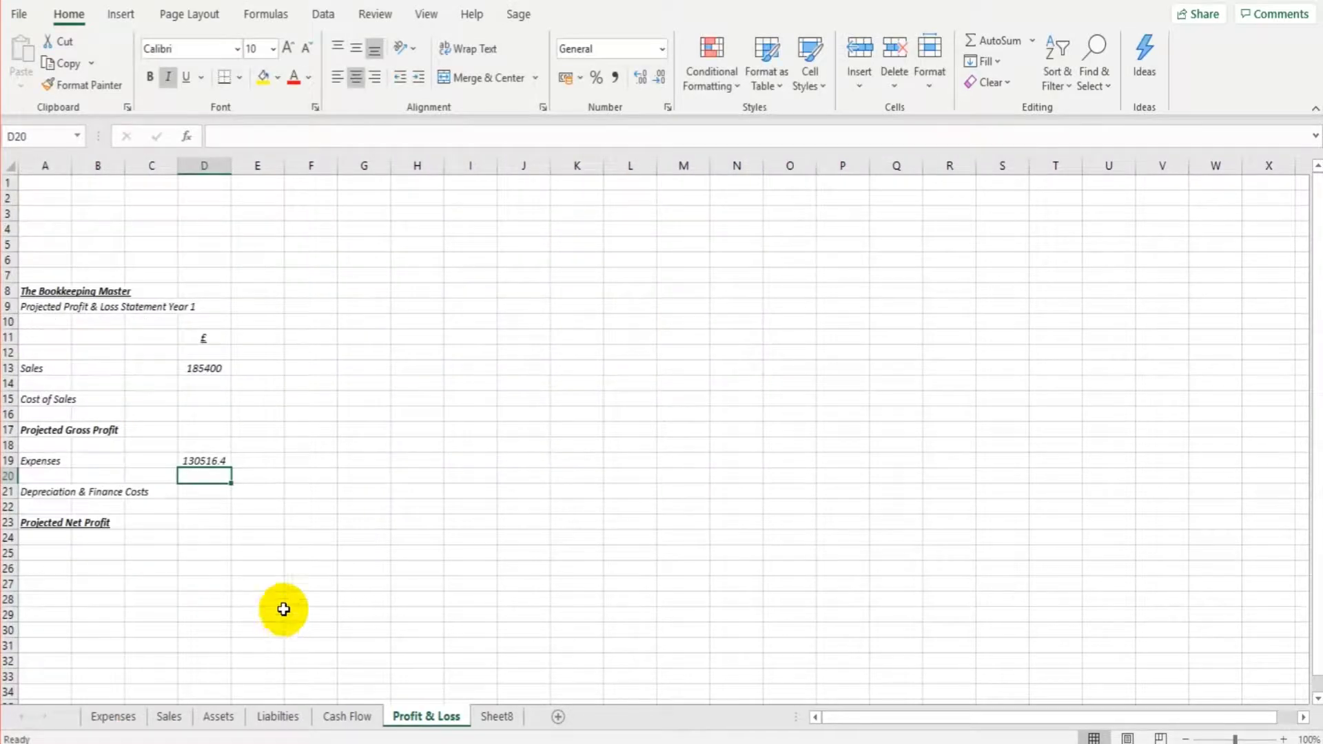
Link the Depreciation & Finance Costs amount in D21 to the Year 1 depreciation on the Assets sheet, using =Assets!D36
{"action": "left_click", "coordinate": [197, 493]}
{"action": "type", "text": "="}
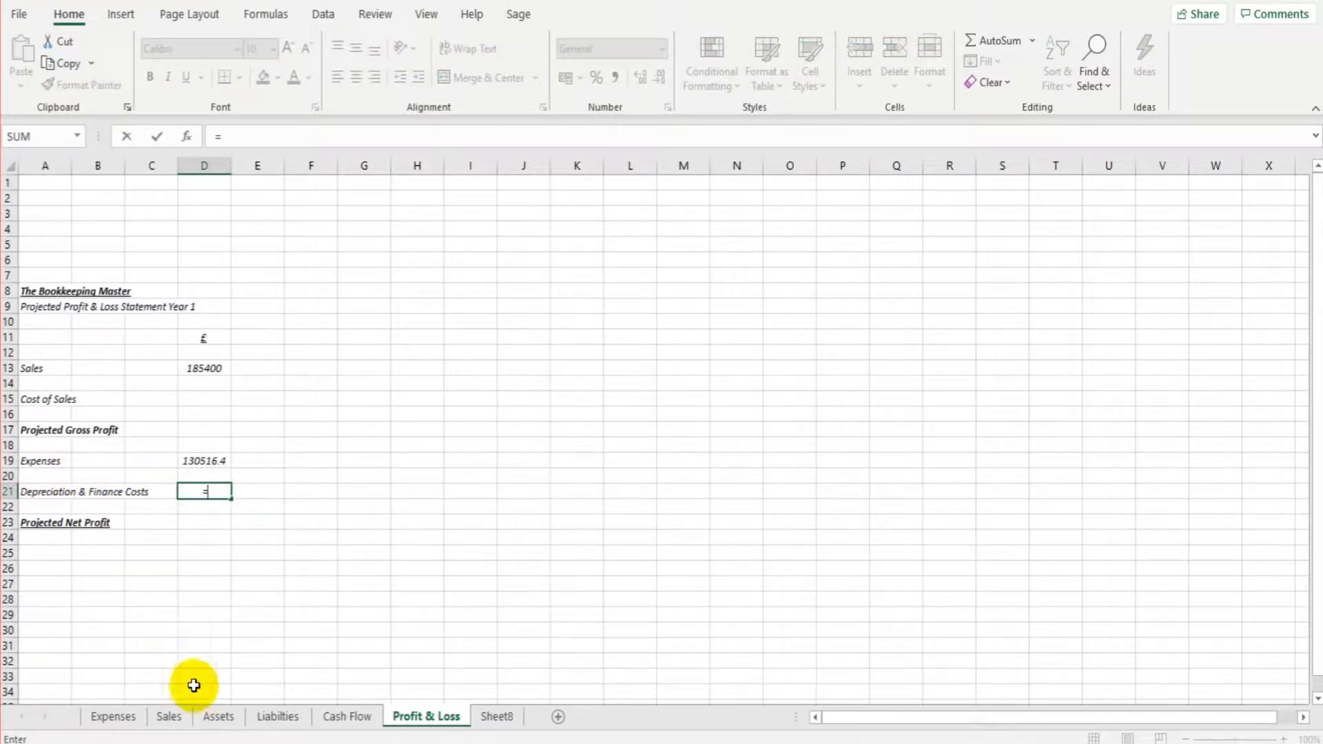
{"action": "left_click", "coordinate": [221, 719]}
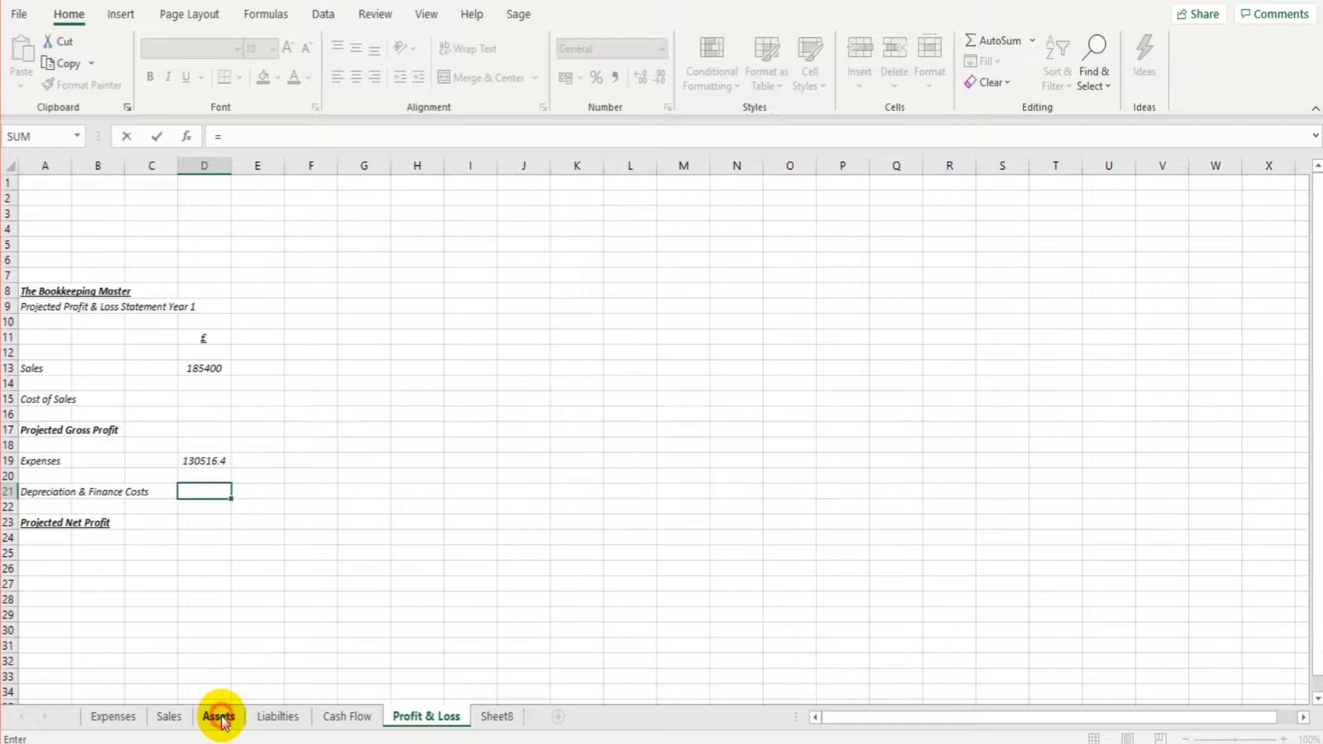
{"action": "scroll", "coordinate": [219, 552], "scroll_direction": "down", "scroll_amount": 5}
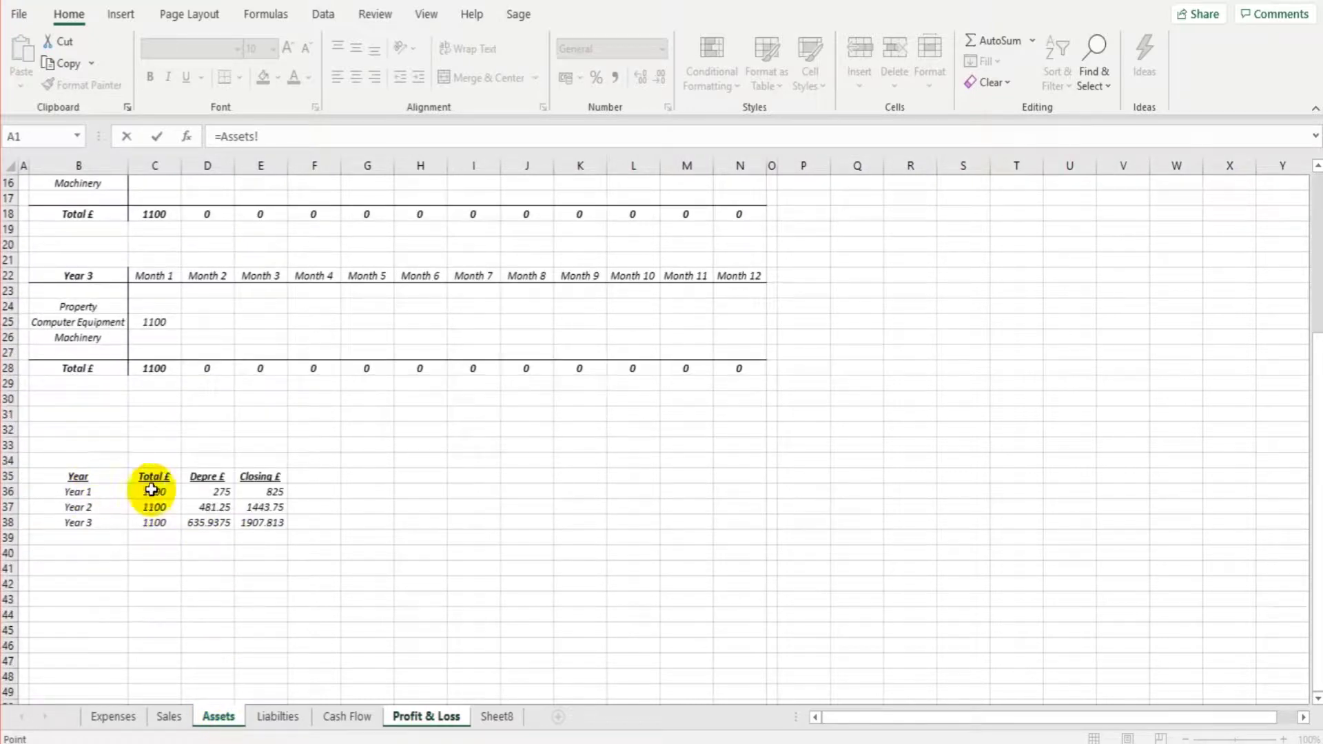
{"action": "left_click", "coordinate": [217, 490]}
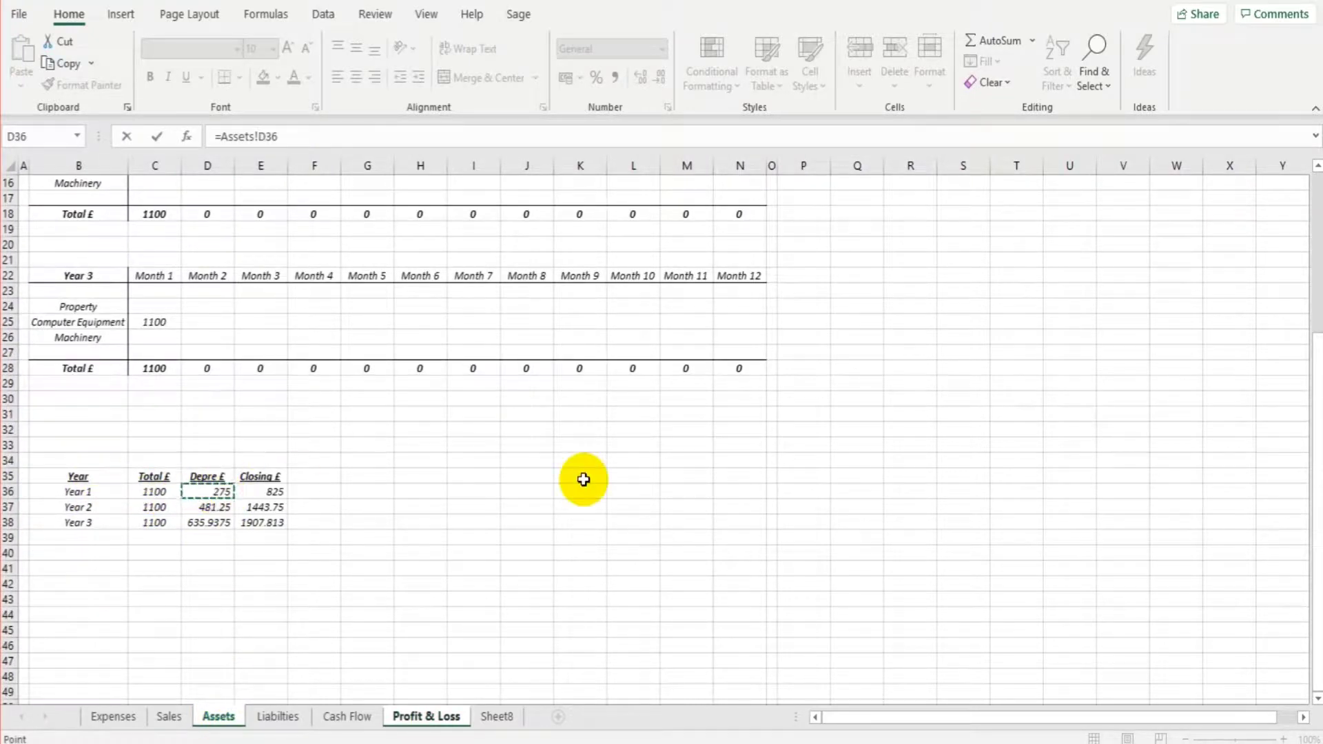
{"action": "key", "text": "Return"}
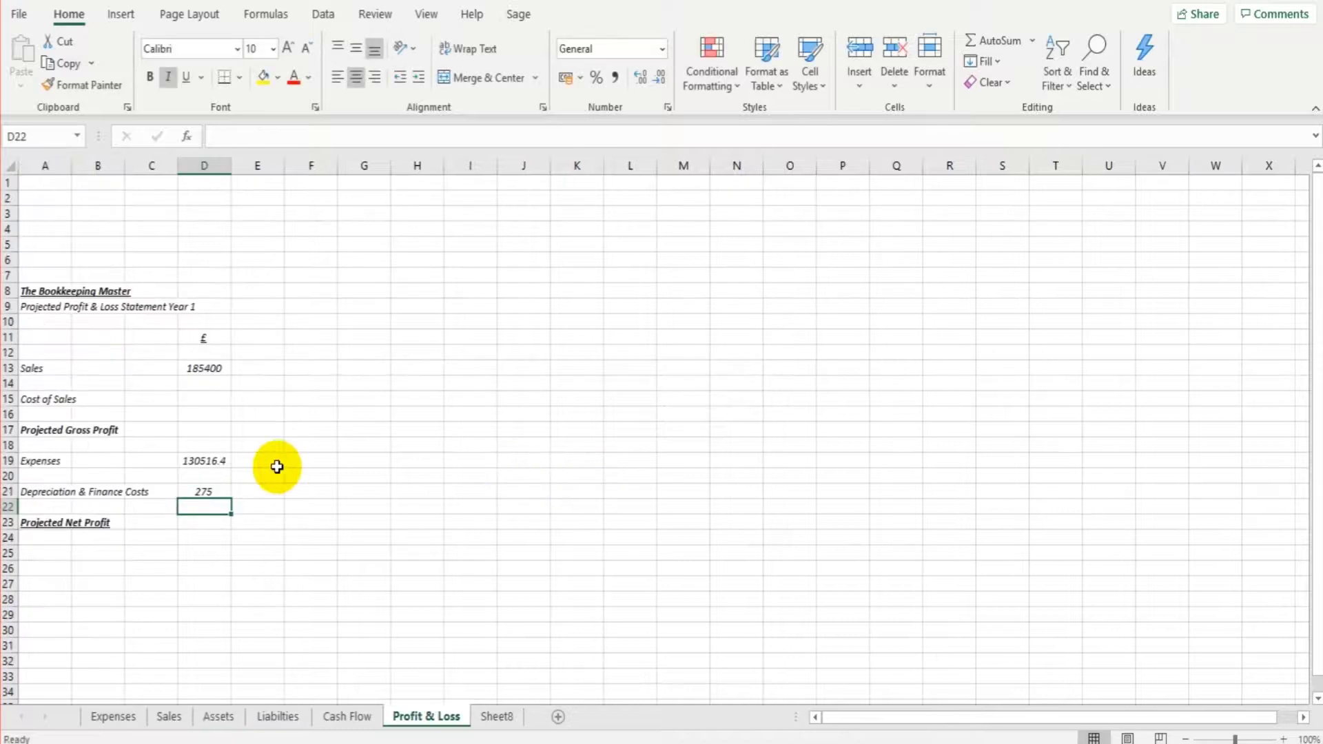
Add the Year 1 interest from the Liabilties sheet to the Depreciation & Finance Costs formula in D21, making it =Assets!D36+Liabilties!D36
{"action": "left_click", "coordinate": [210, 491]}
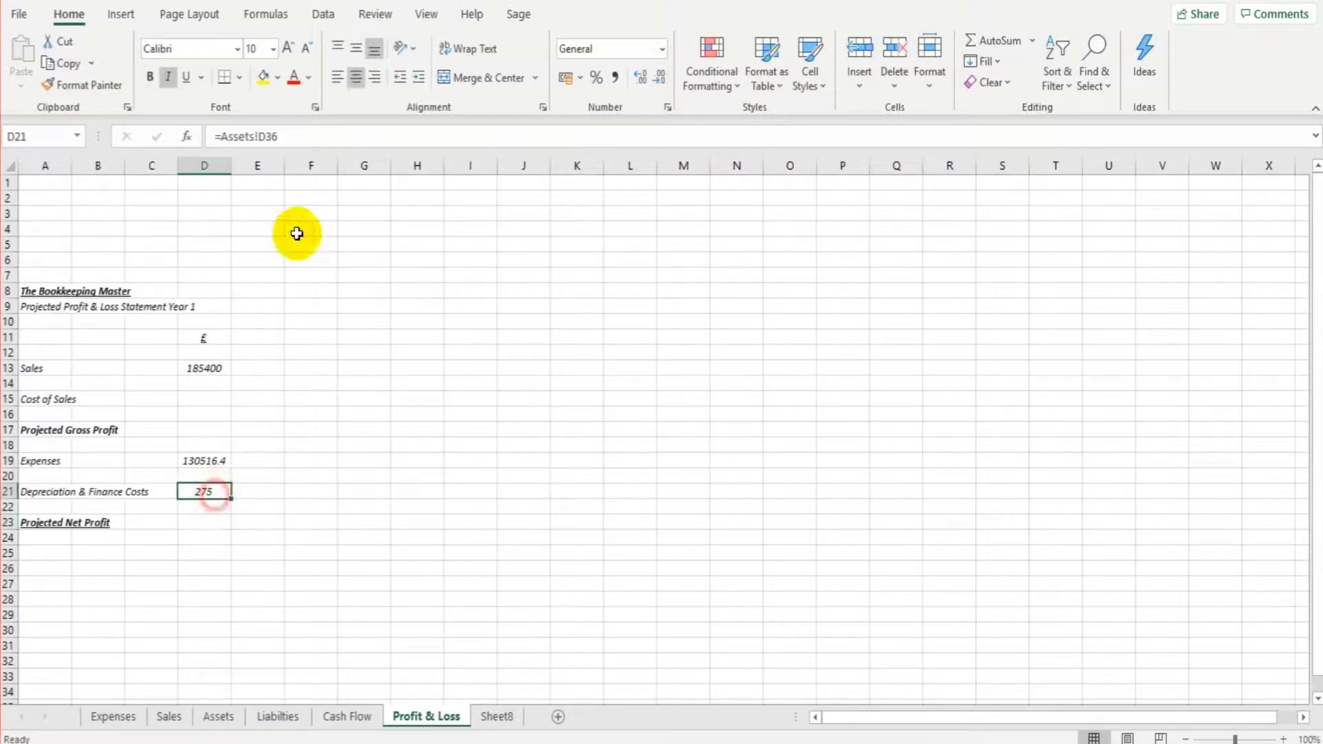
{"action": "left_click", "coordinate": [310, 136]}
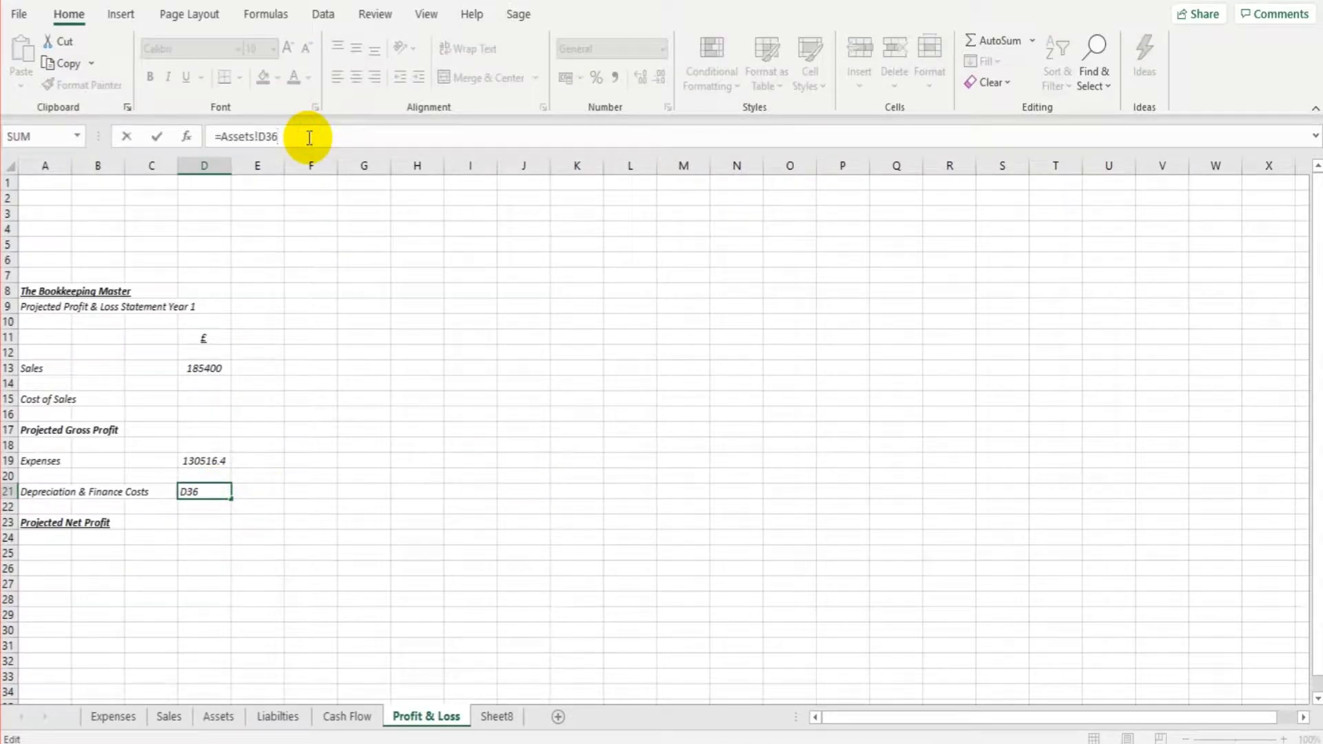
{"action": "type", "text": "+"}
{"action": "left_click", "coordinate": [257, 715]}
{"action": "scroll", "coordinate": [257, 414], "scroll_direction": "down", "scroll_amount": 4}
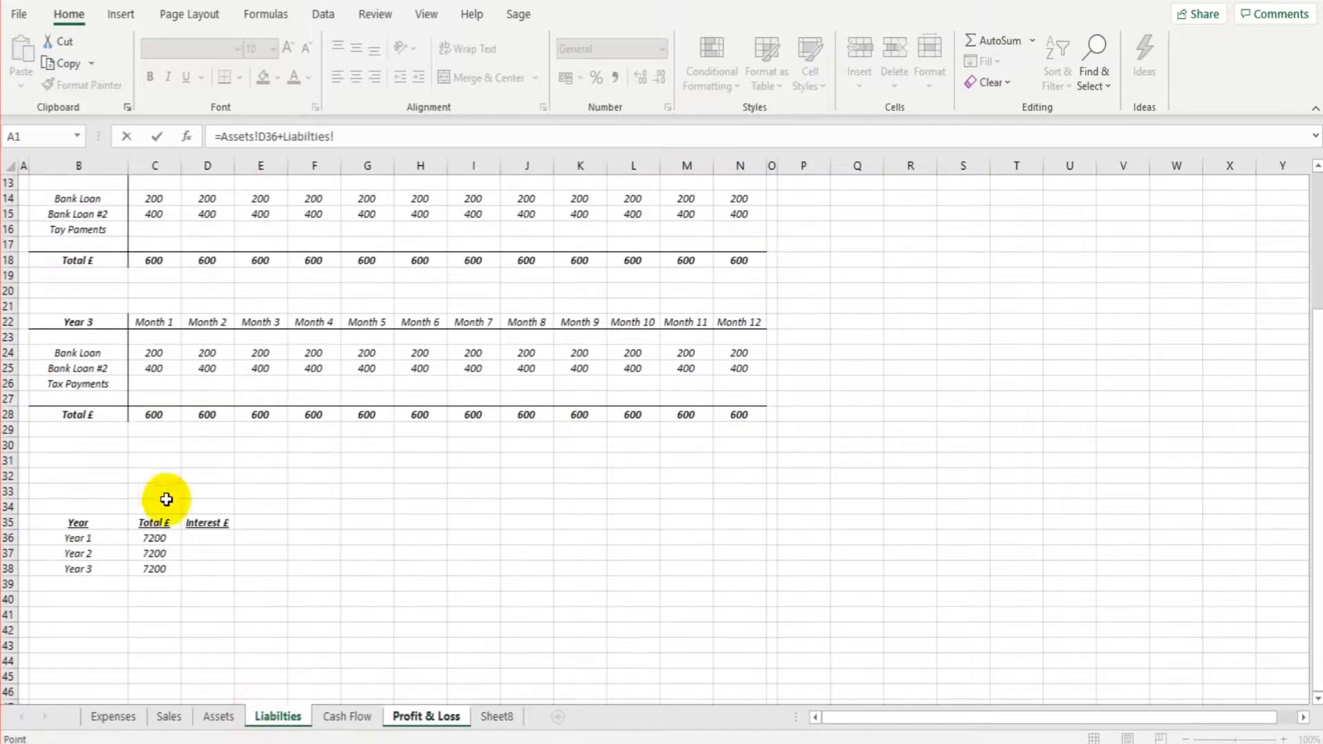
{"action": "left_click", "coordinate": [206, 538]}
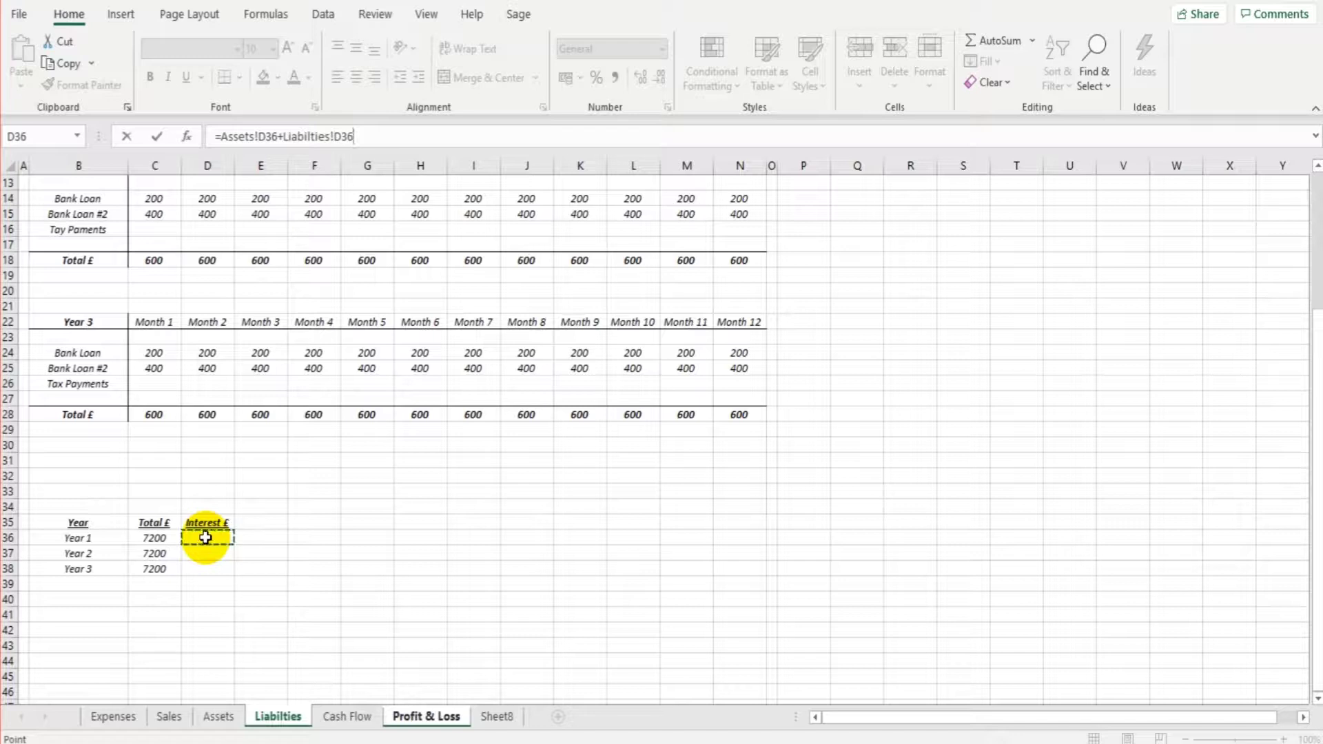
{"action": "key", "text": "Return"}
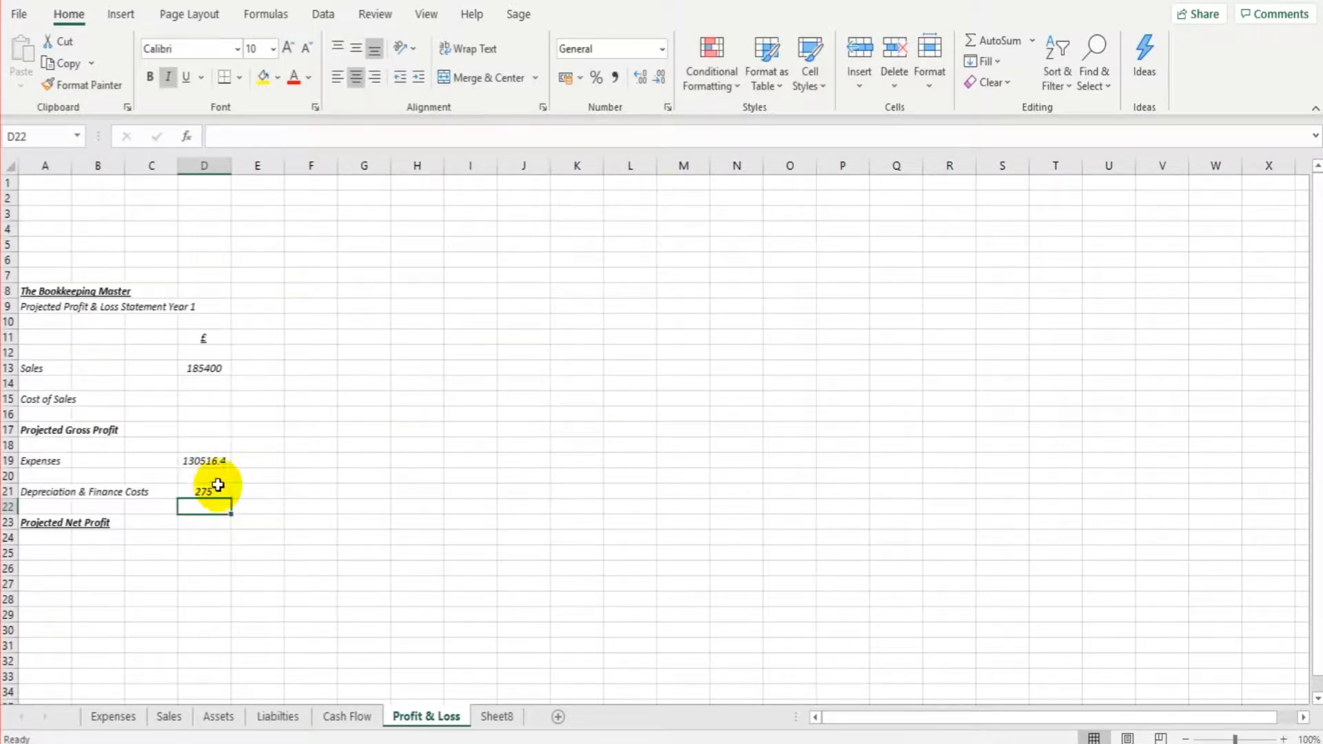
{"action": "left_click", "coordinate": [202, 368]}
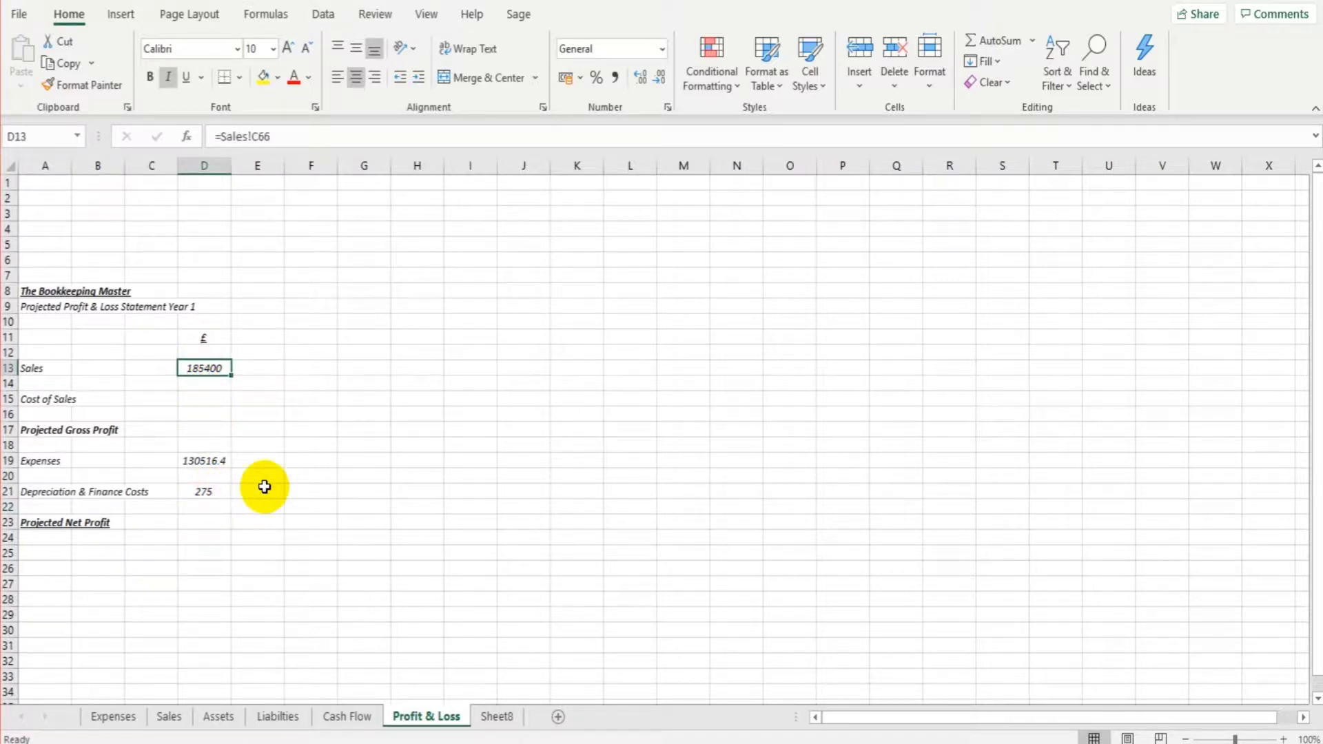
{"action": "left_click", "coordinate": [224, 458]}
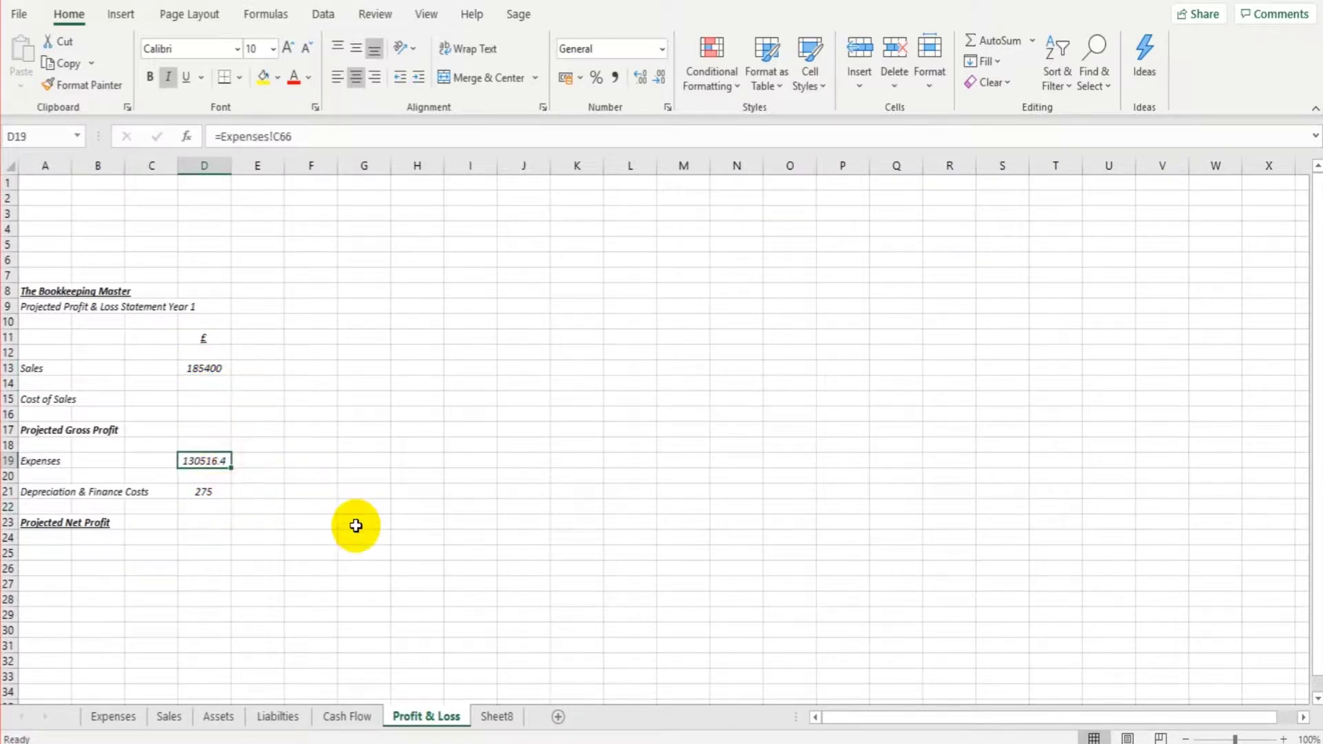
{"action": "left_click", "coordinate": [204, 494]}
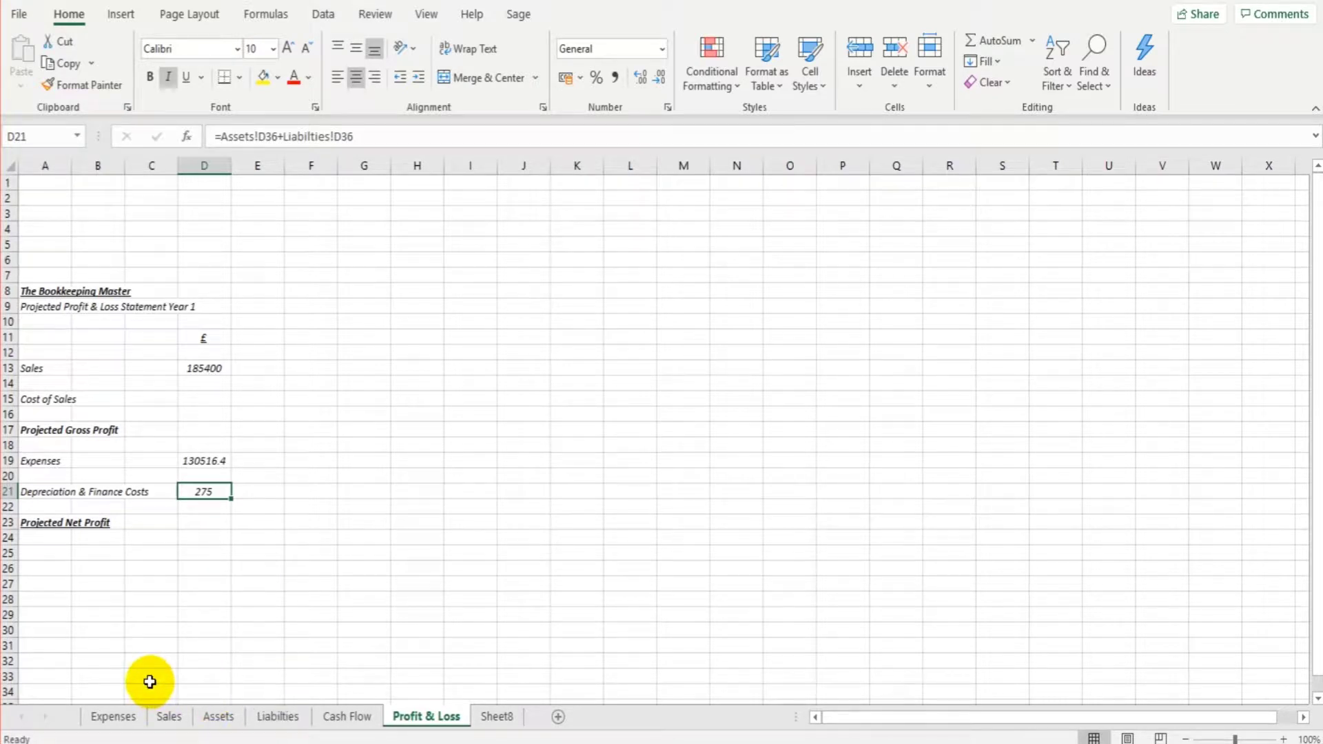
{"action": "left_click", "coordinate": [50, 428]}
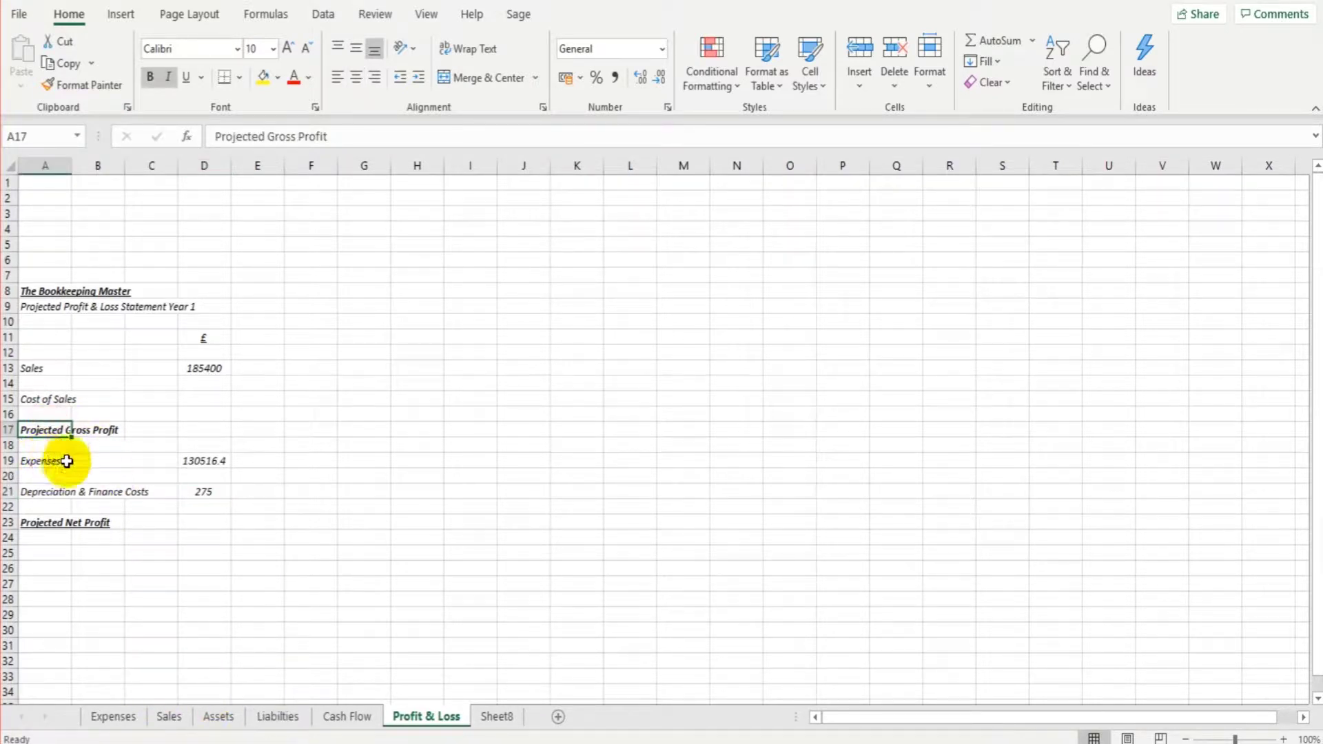
Calculate the Projected Gross Profit in D17 as Sales minus Cost of Sales, using =D13-D15
{"action": "left_click", "coordinate": [202, 430]}
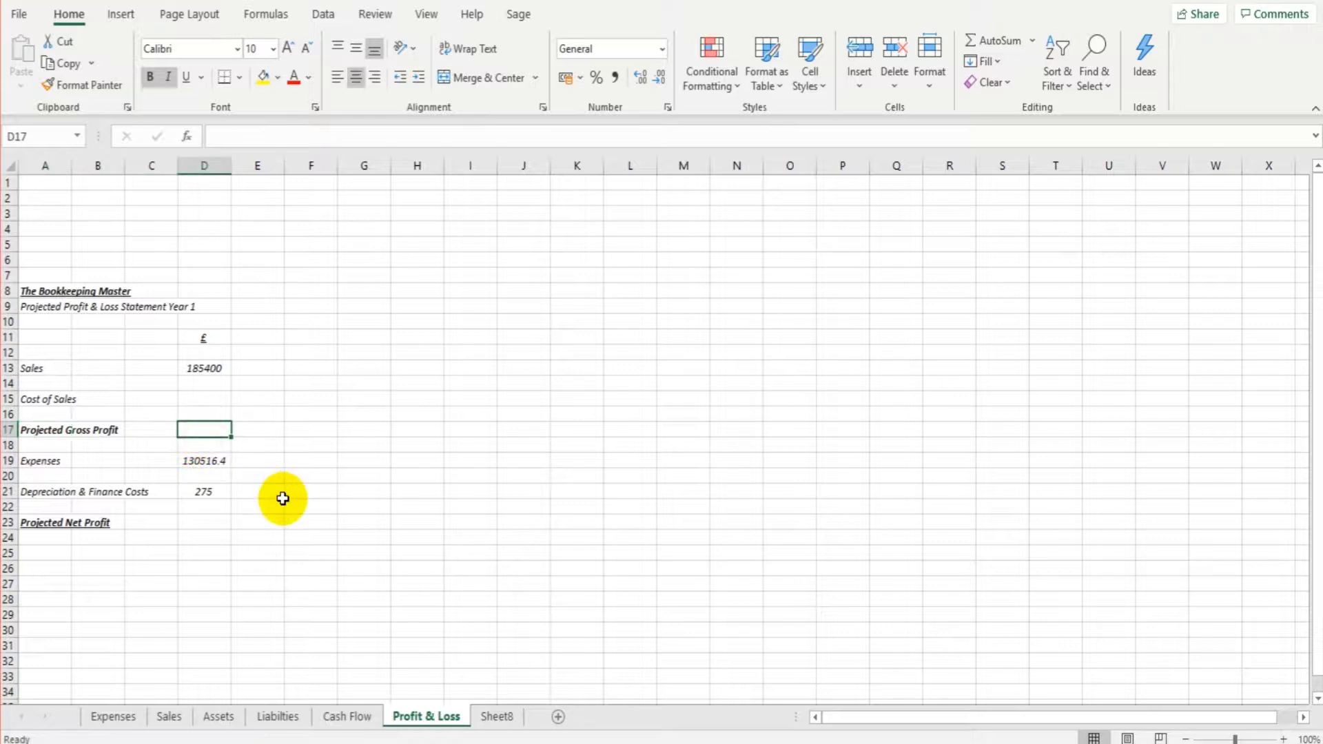
{"action": "type", "text": "="}
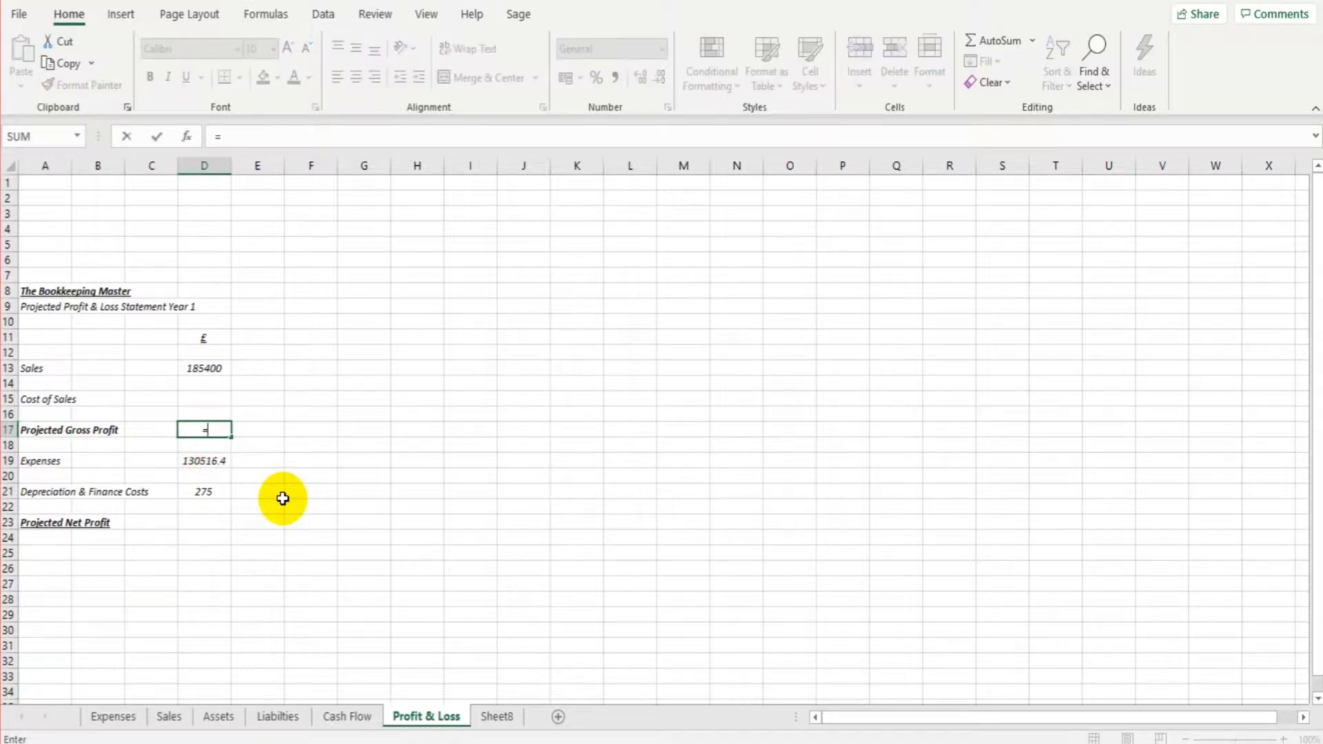
{"action": "left_click", "coordinate": [226, 371]}
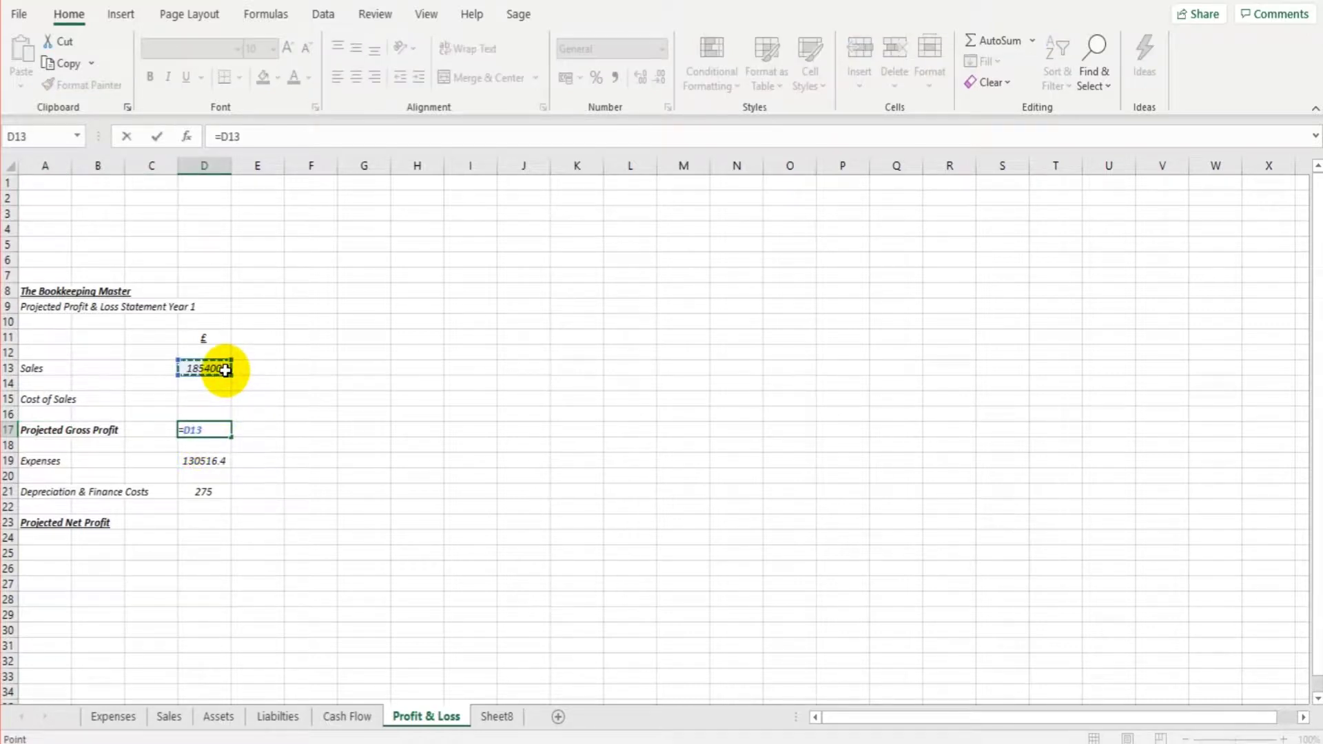
{"action": "type", "text": "-"}
{"action": "left_click", "coordinate": [206, 401]}
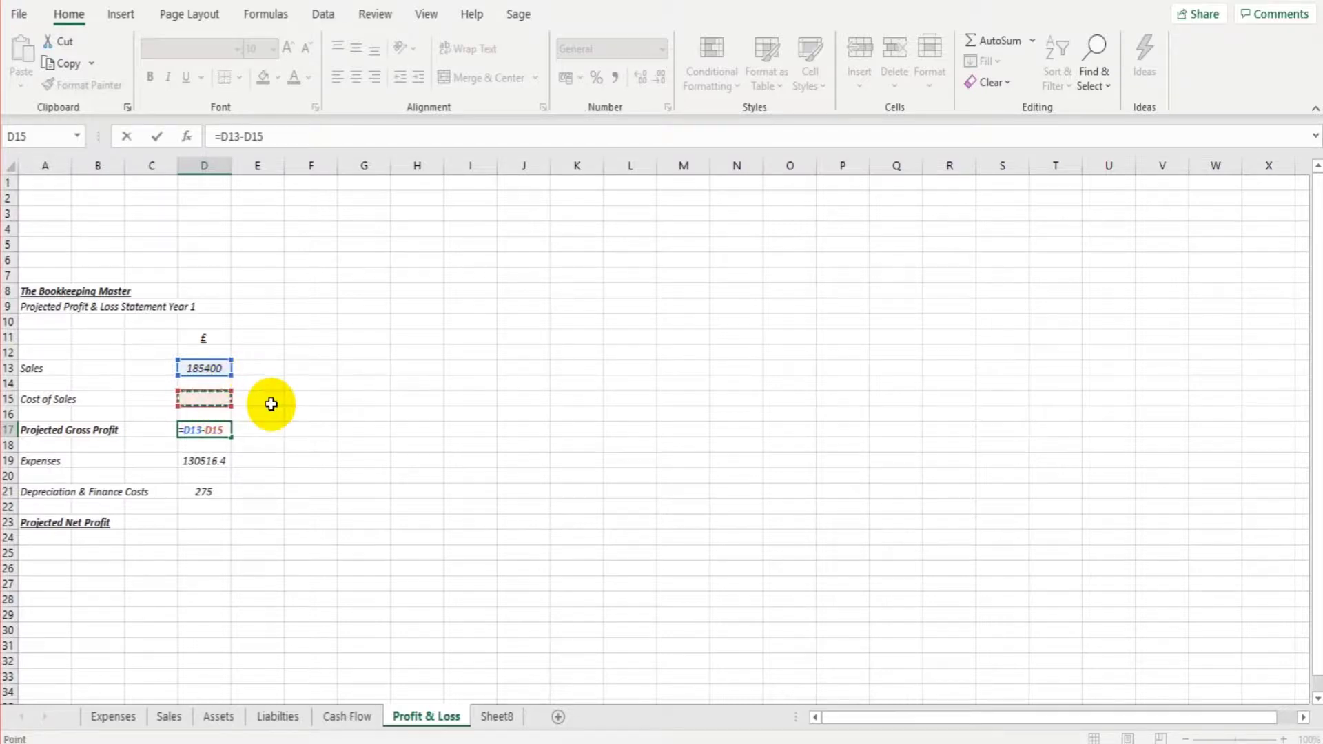
{"action": "key", "text": "Return"}
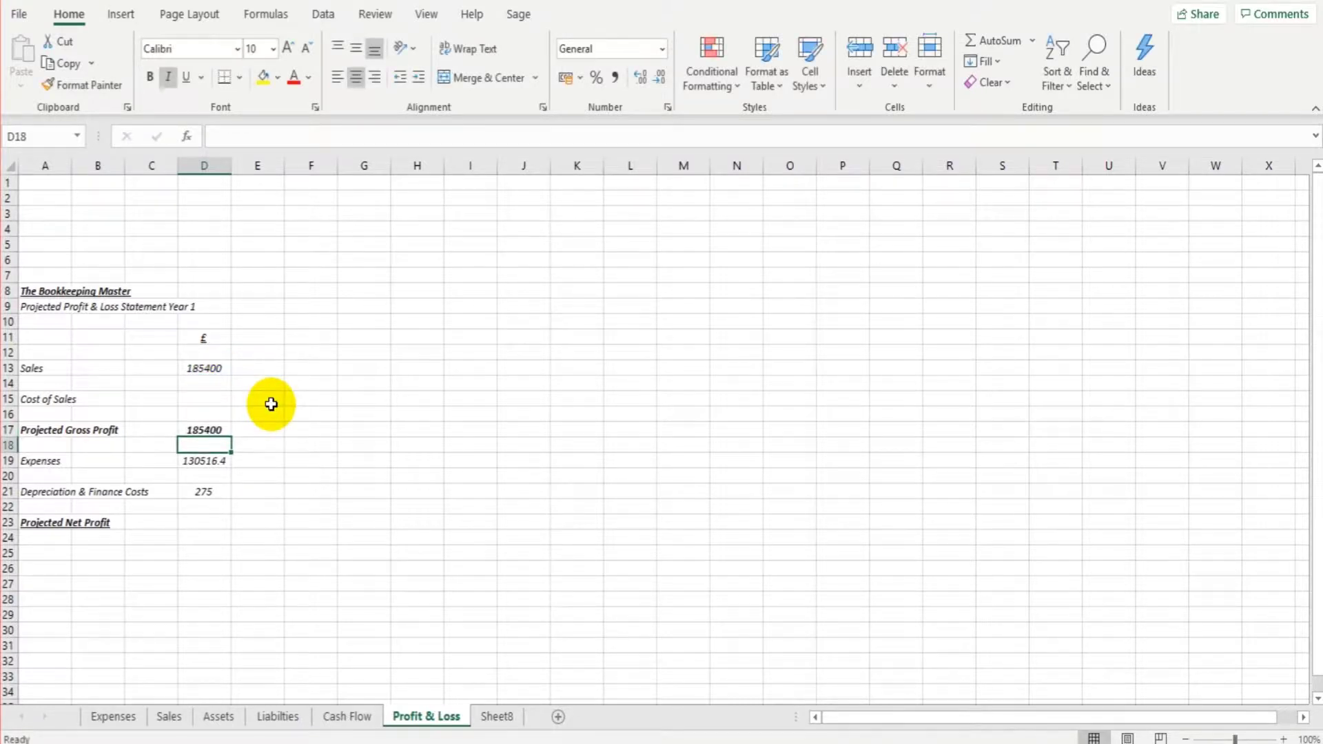
{"action": "left_click", "coordinate": [220, 429]}
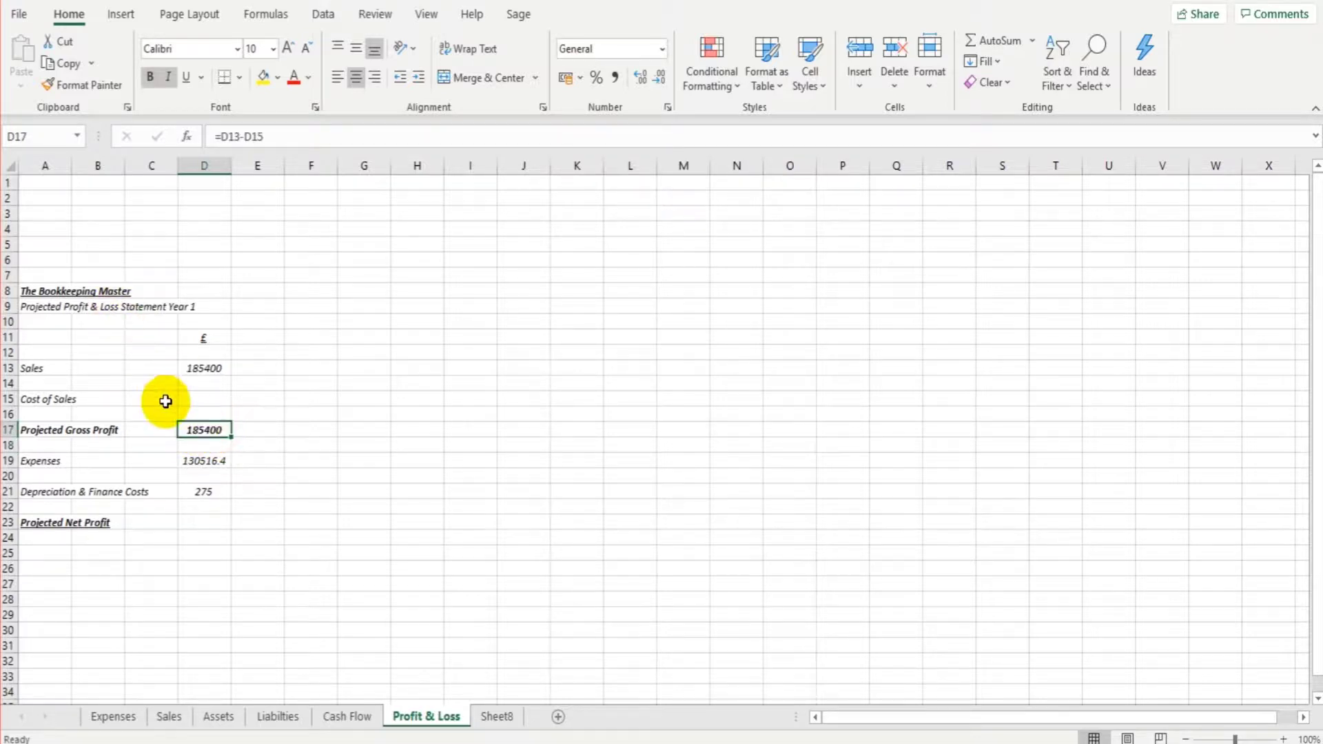
{"action": "left_click", "coordinate": [202, 367]}
{"action": "left_click_drag", "start_coordinate": [53, 400], "coordinate": [200, 402]}
{"action": "left_click", "coordinate": [204, 402]}
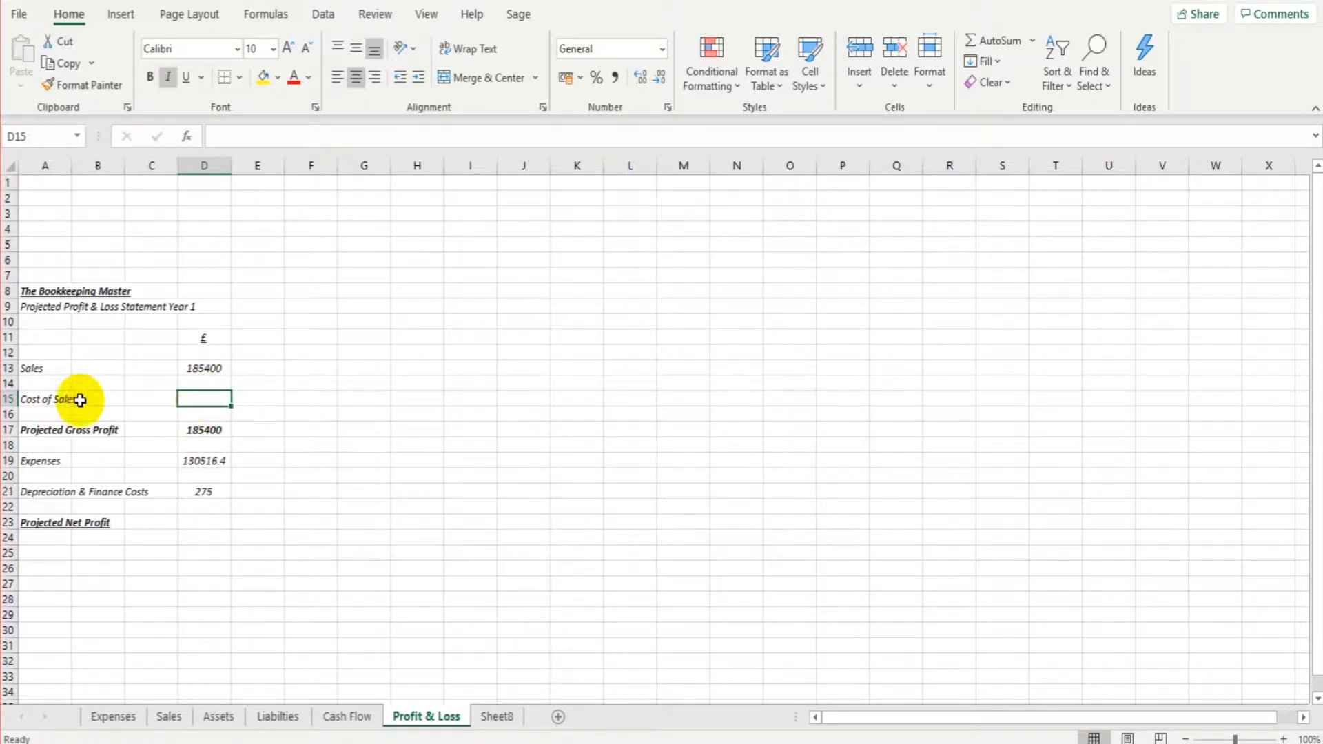
{"action": "left_click_drag", "start_coordinate": [52, 401], "coordinate": [193, 401]}
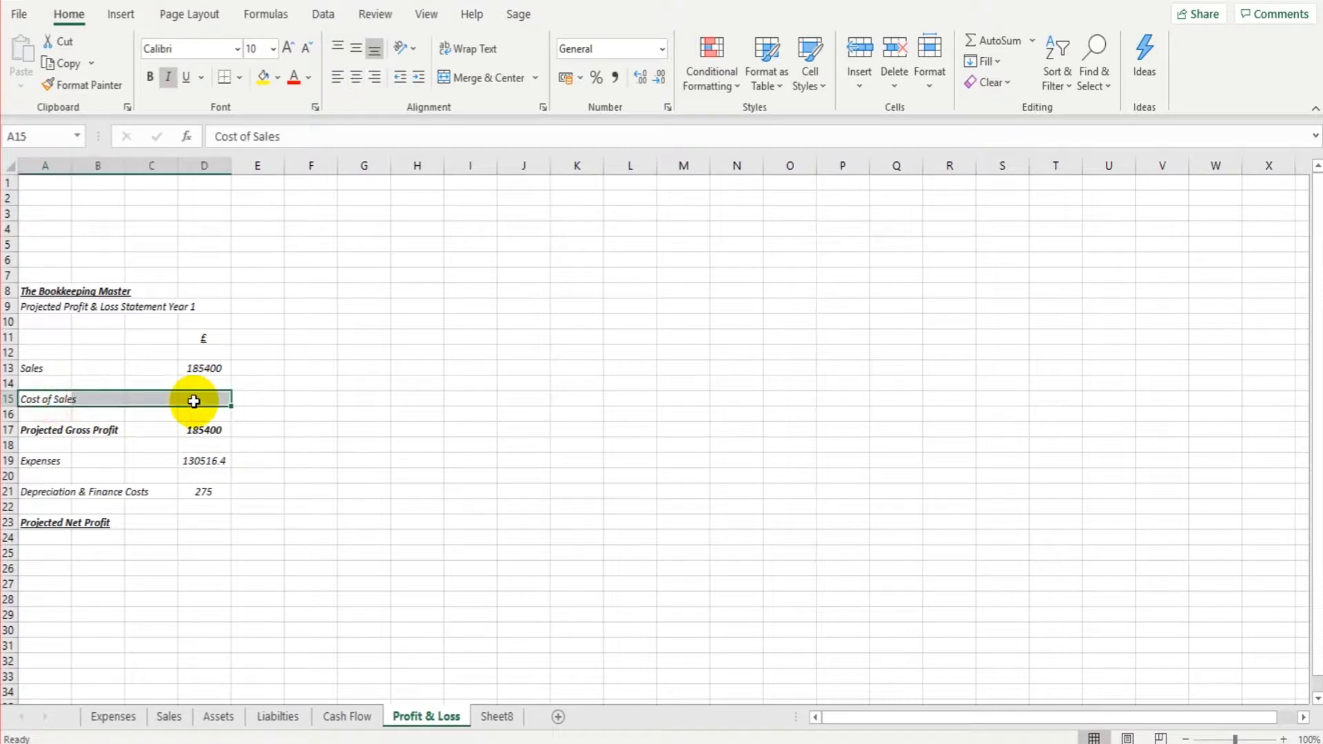
{"action": "left_click", "coordinate": [351, 395]}
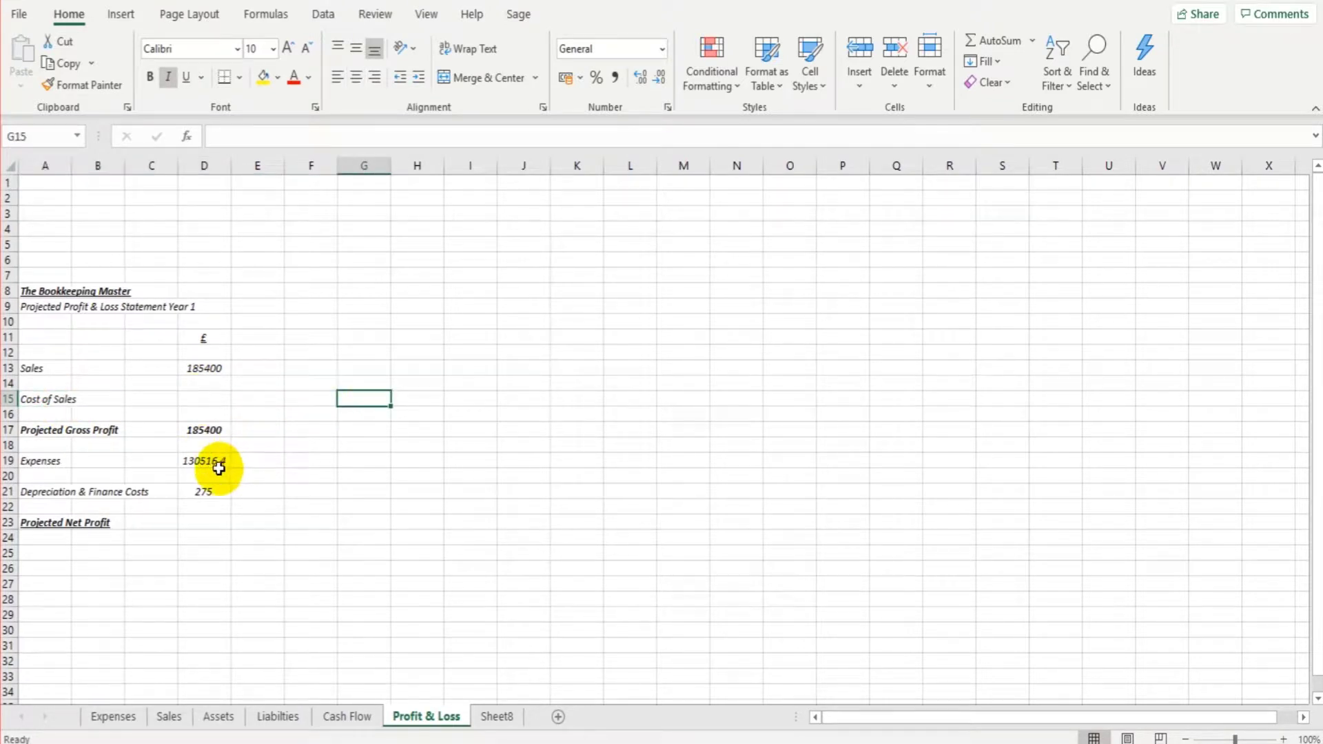
Calculate the Projected Net Profit in D23 as gross profit minus expenses and depreciation & finance costs, using =D17-D19-D21
{"action": "left_click", "coordinate": [209, 527]}
{"action": "type", "text": "="}
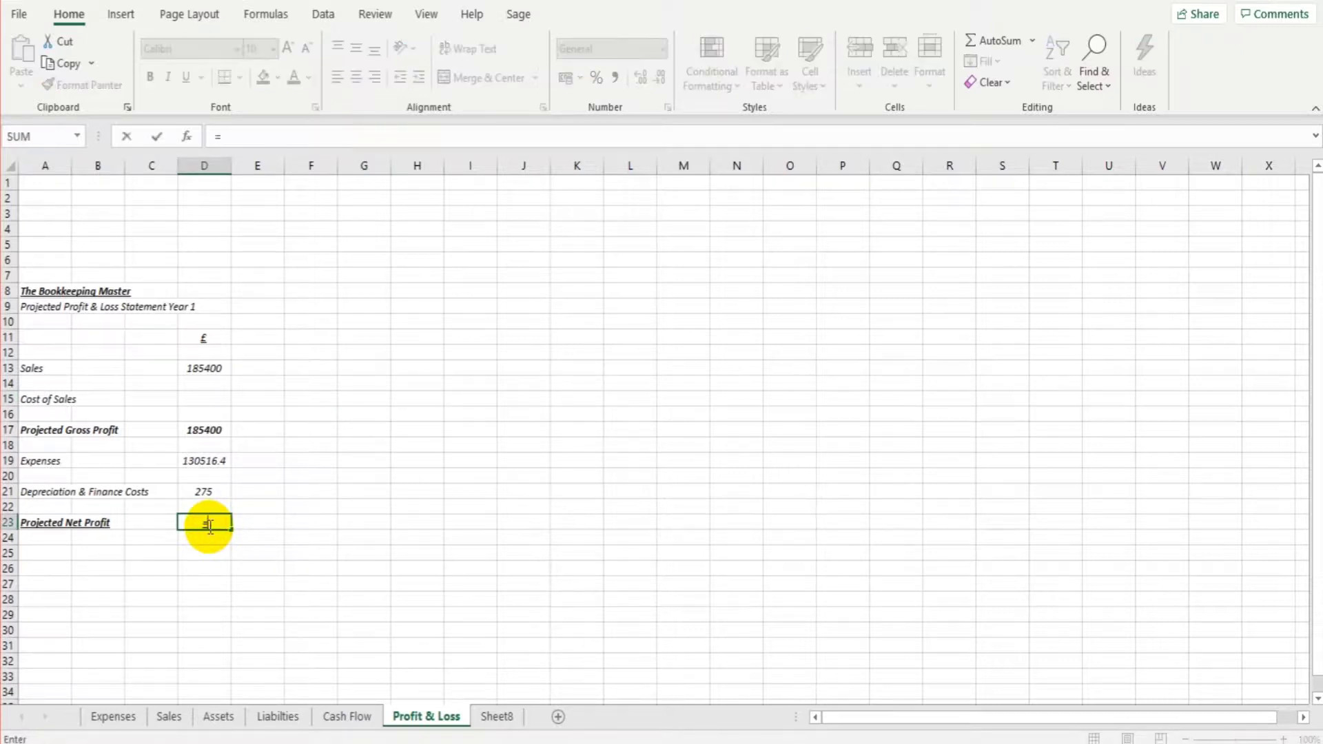
{"action": "left_click", "coordinate": [211, 432]}
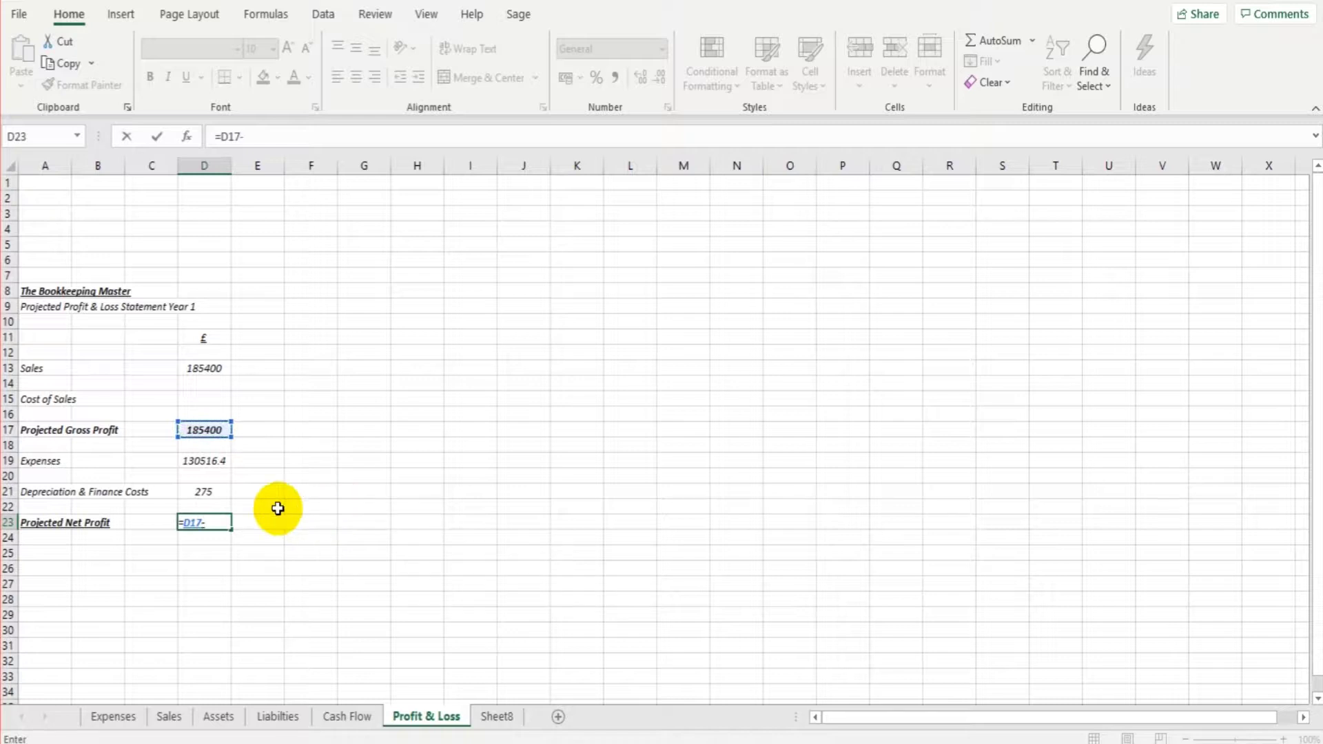
{"action": "left_click", "coordinate": [186, 463]}
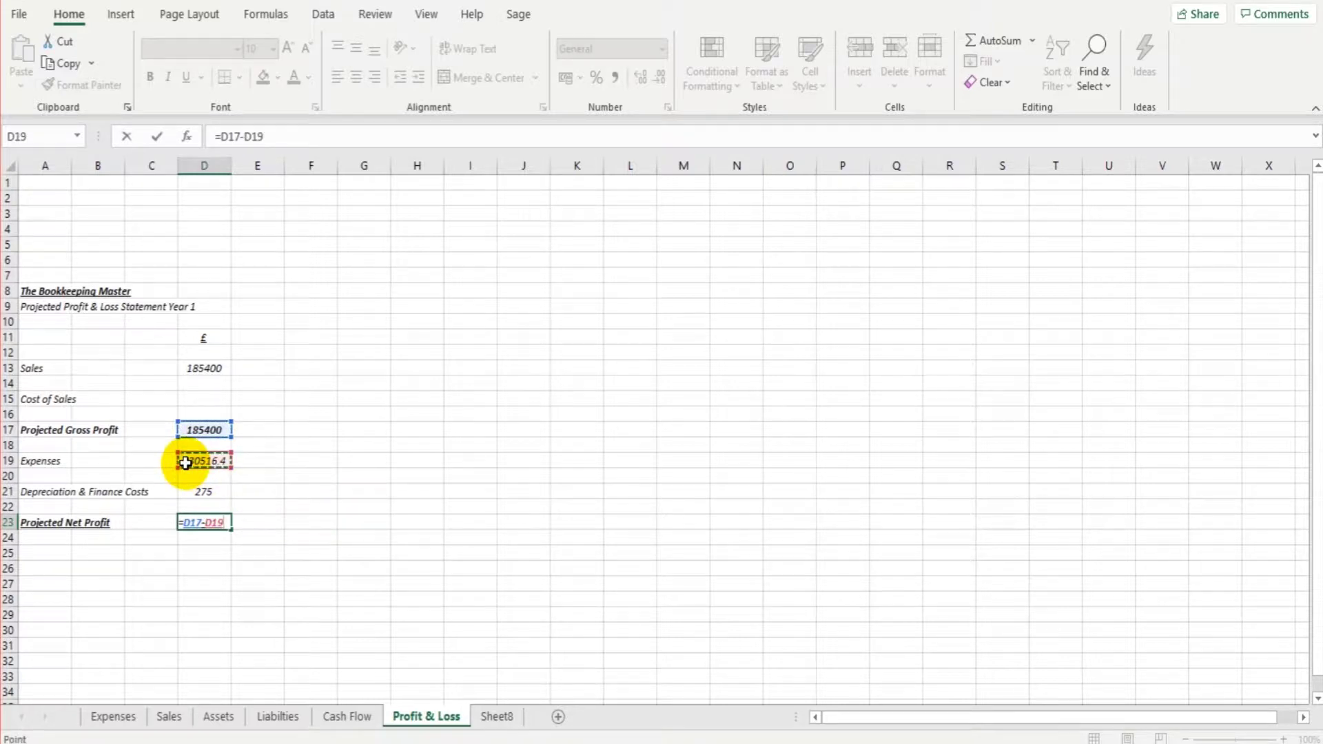
{"action": "type", "text": "-"}
{"action": "left_click", "coordinate": [201, 491]}
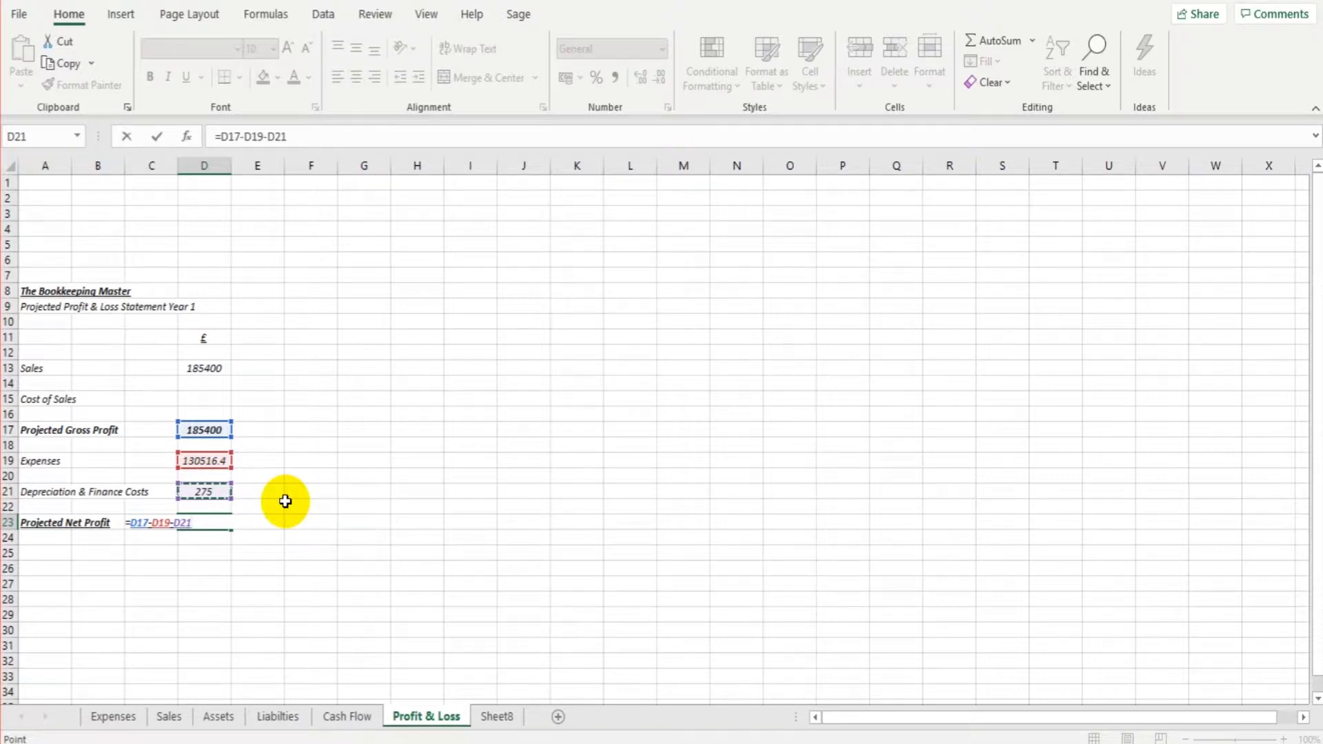
{"action": "key", "text": "Return"}
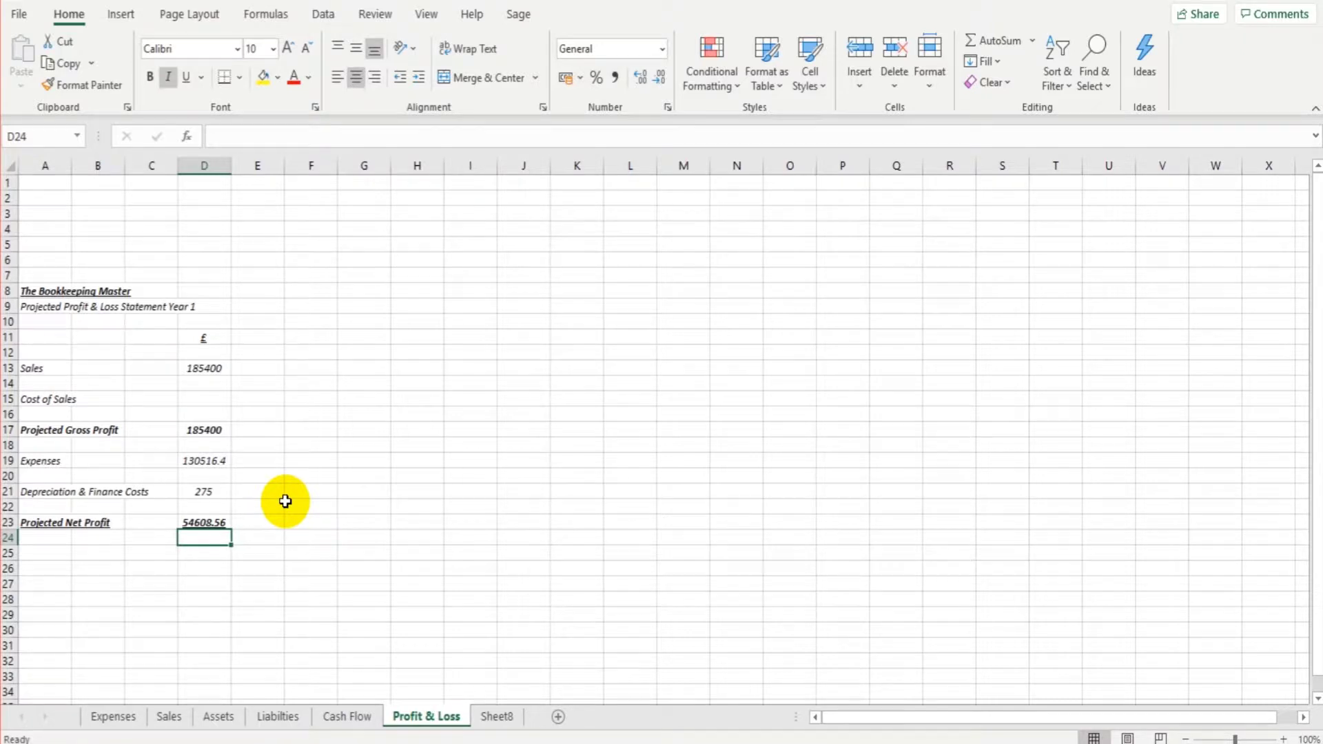
Apply a border above and below the Projected Net Profit amount in D23
{"action": "left_click", "coordinate": [229, 525]}
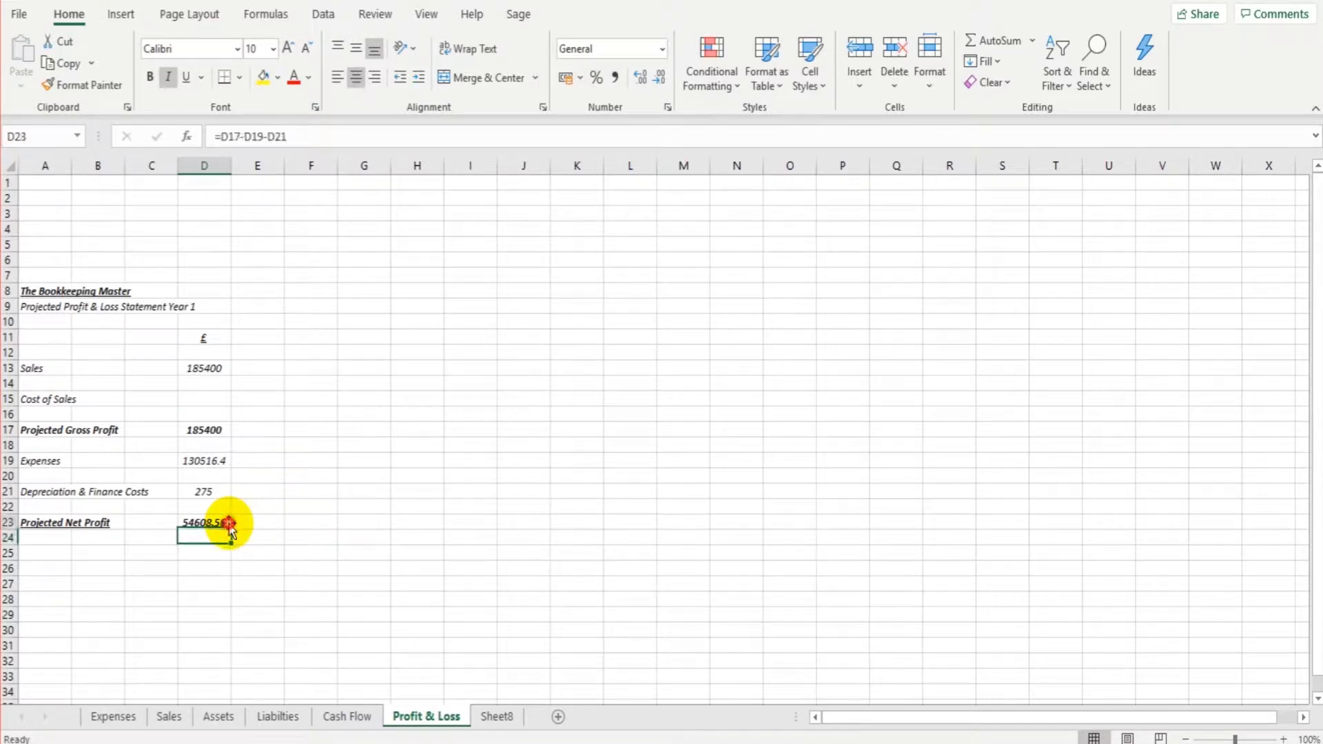
{"action": "left_click", "coordinate": [239, 80]}
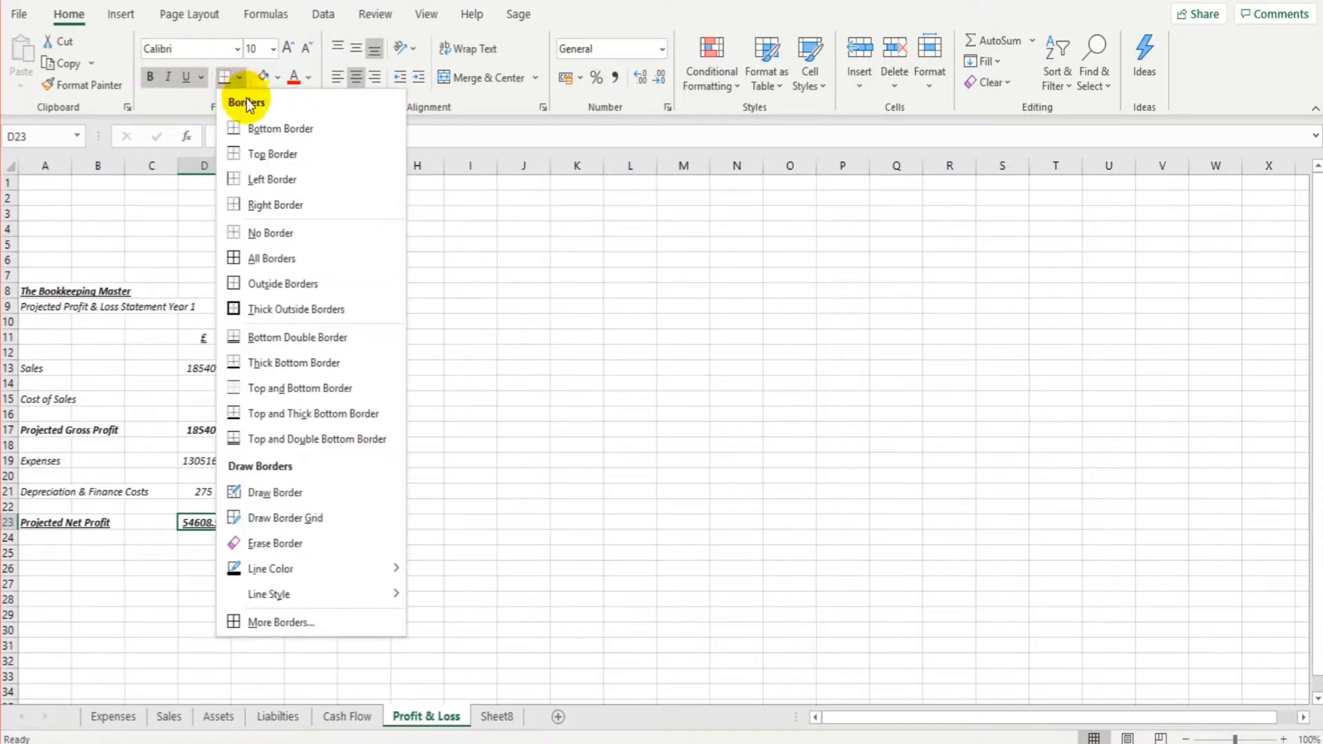
{"action": "left_click", "coordinate": [417, 414]}
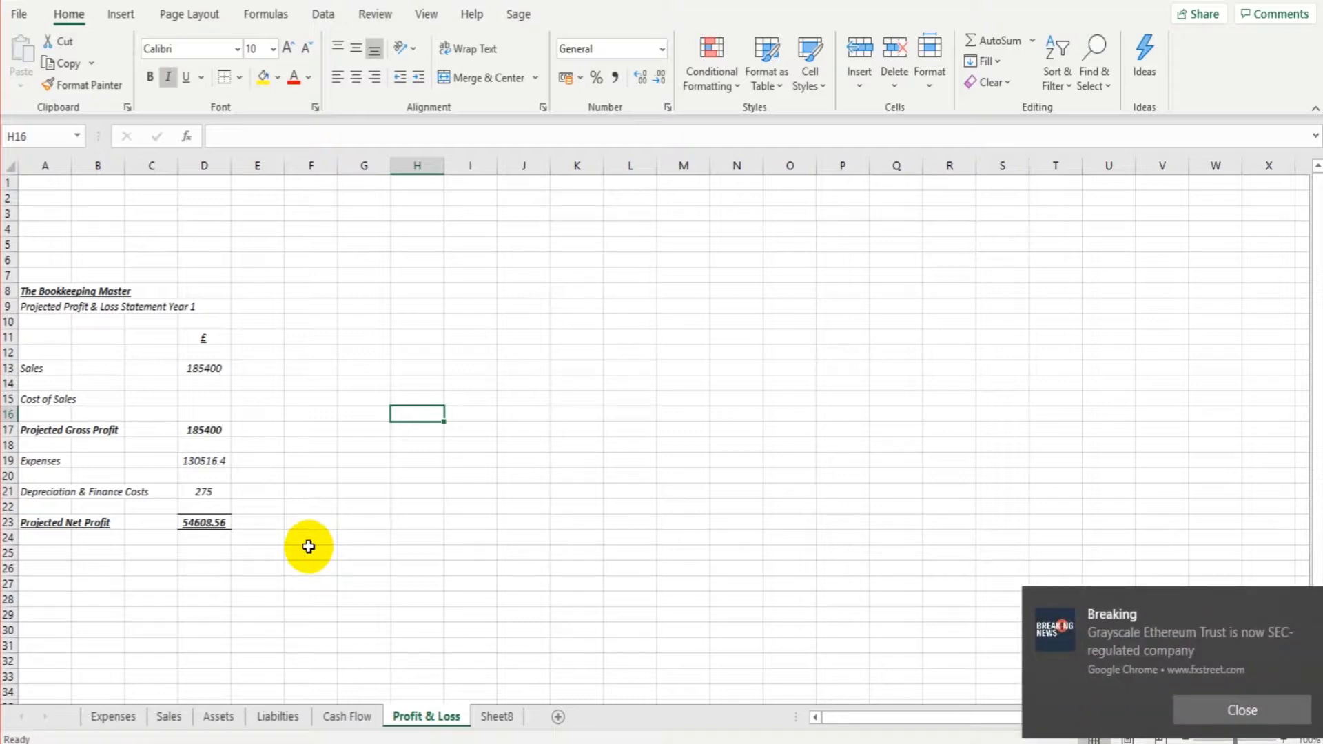
Enter the heading Notes in A27 below the statement and underline it
{"action": "left_click", "coordinate": [46, 579]}
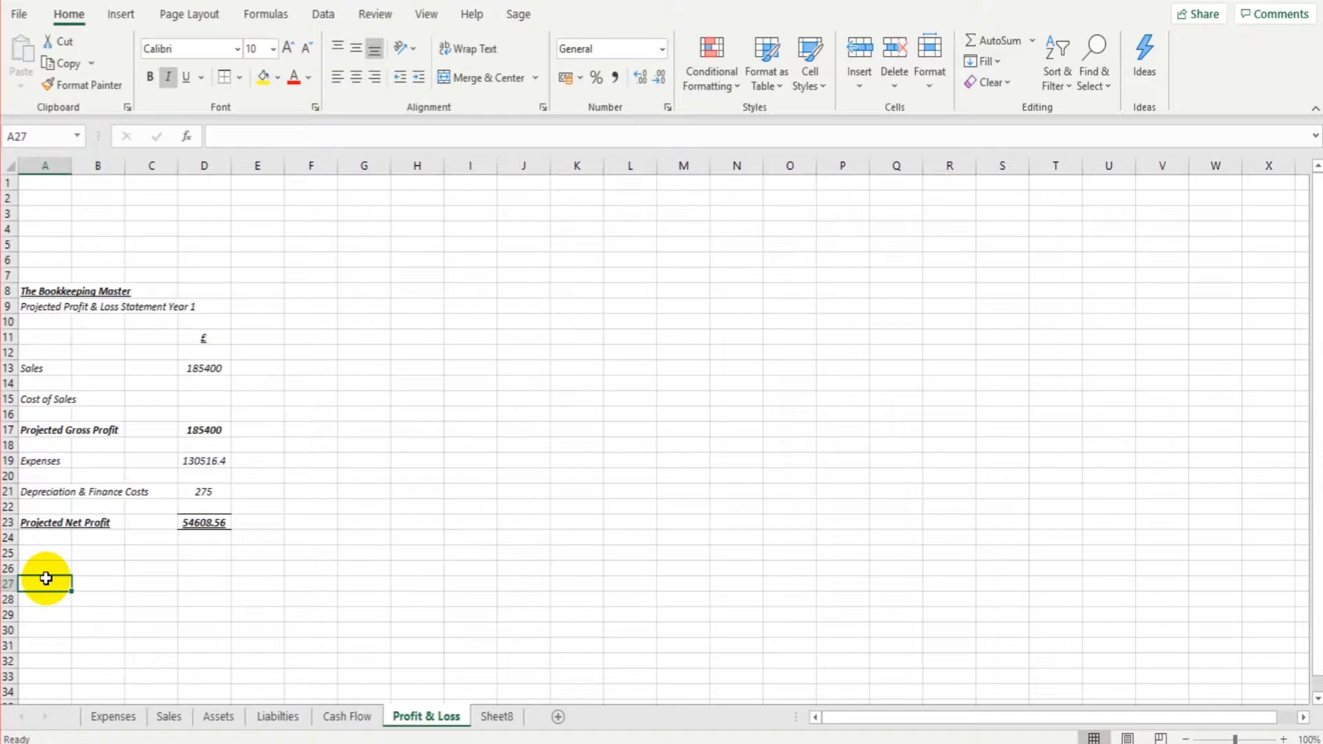
{"action": "type", "text": "Notes"}
{"action": "key", "text": "Return"}
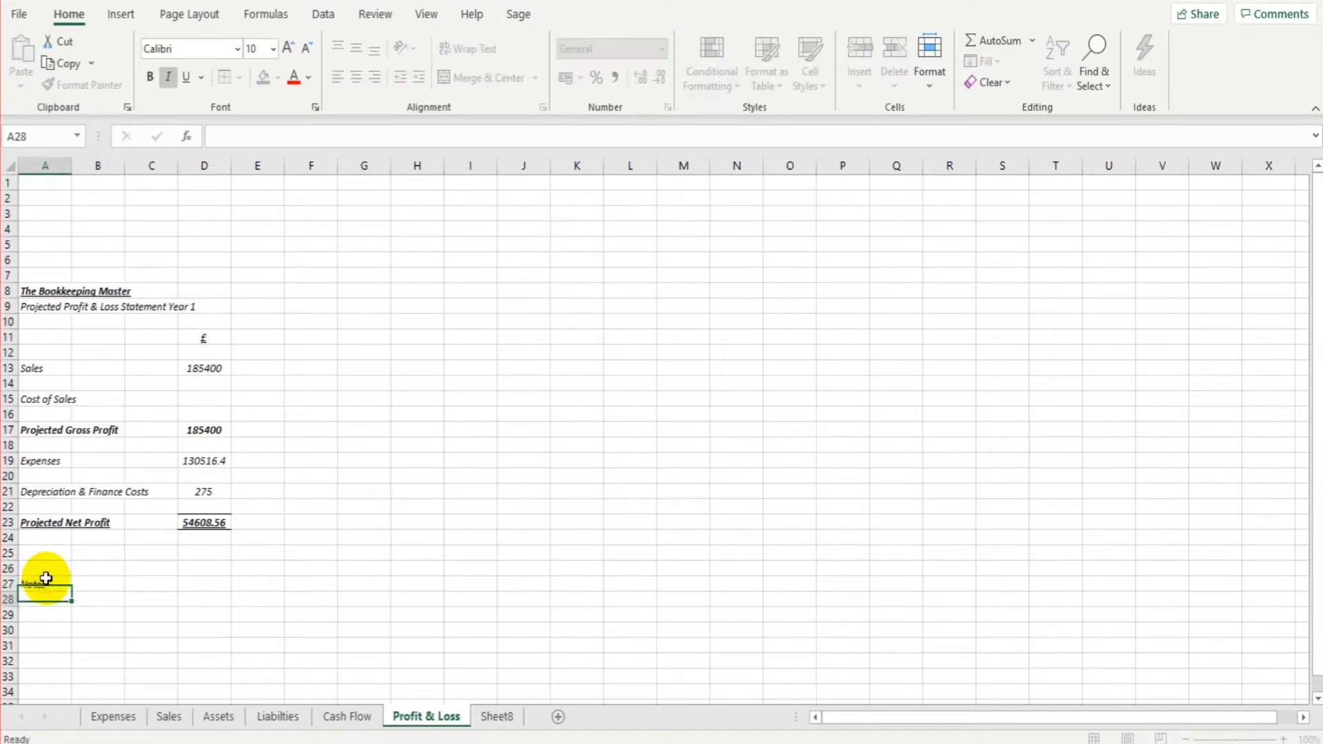
{"action": "left_click", "coordinate": [44, 579]}
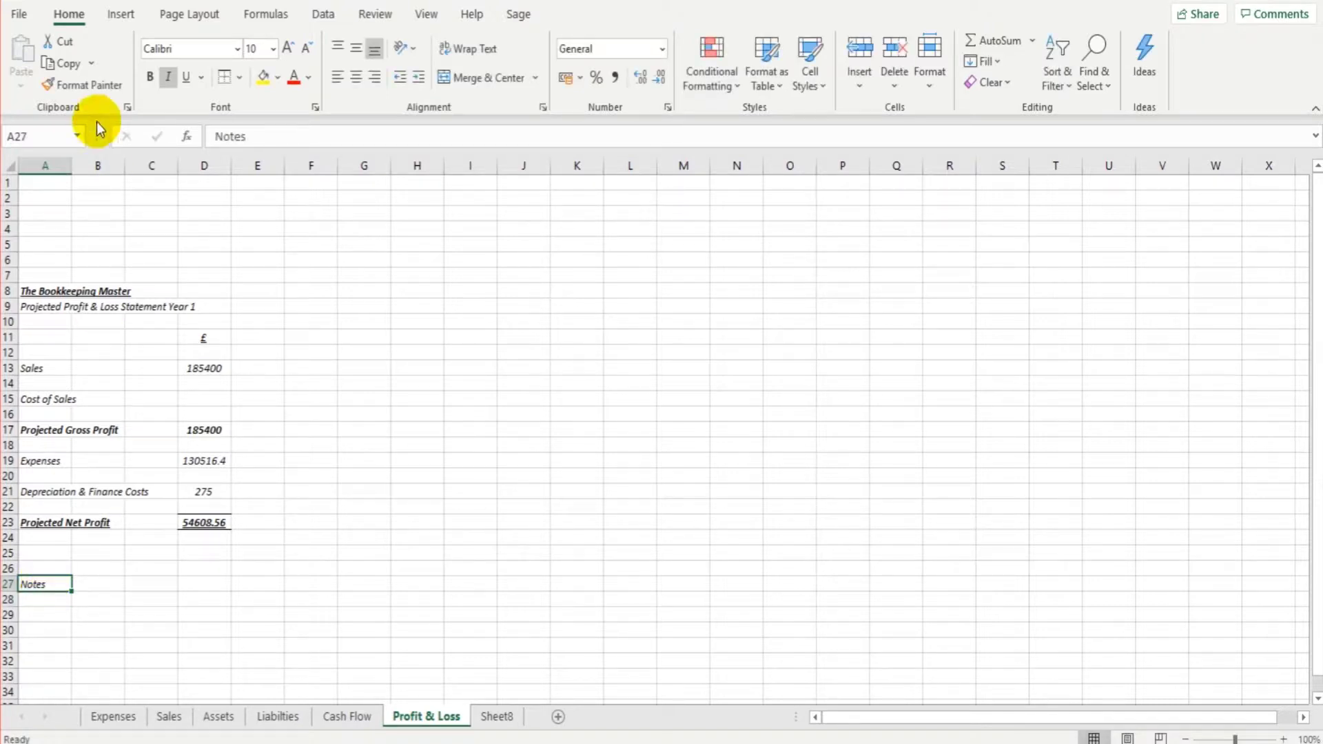
{"action": "left_click", "coordinate": [188, 81]}
Enter three lines of placeholder note text in A28:A30: daddasdasd, dasdasdsdsdasd and dadasdasdasd
{"action": "left_click", "coordinate": [44, 599]}
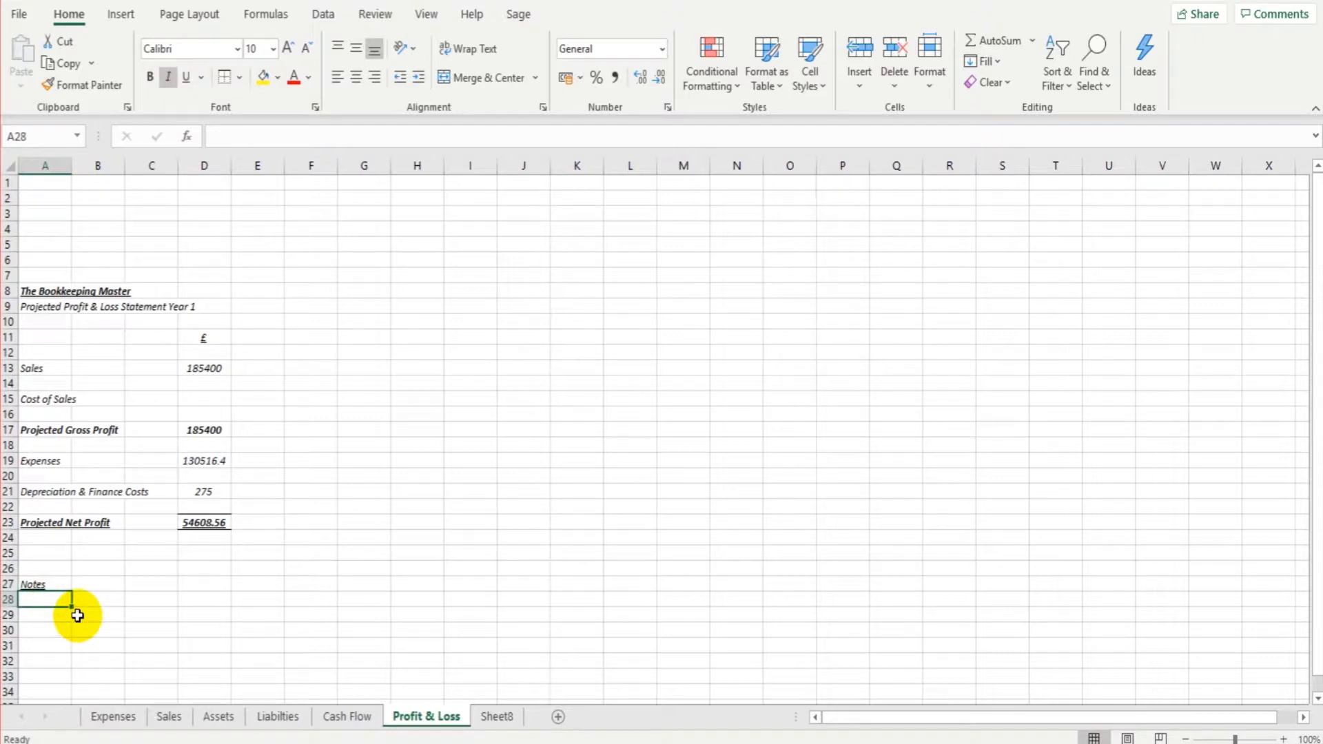
{"action": "type", "text": "dadd"}
{"action": "key", "text": "Return"}
{"action": "type", "text": "dasdasdsdsdsd"}
{"action": "key", "text": "Return"}
{"action": "type", "text": "dadasdasdasd"}
{"action": "key", "text": "Return"}
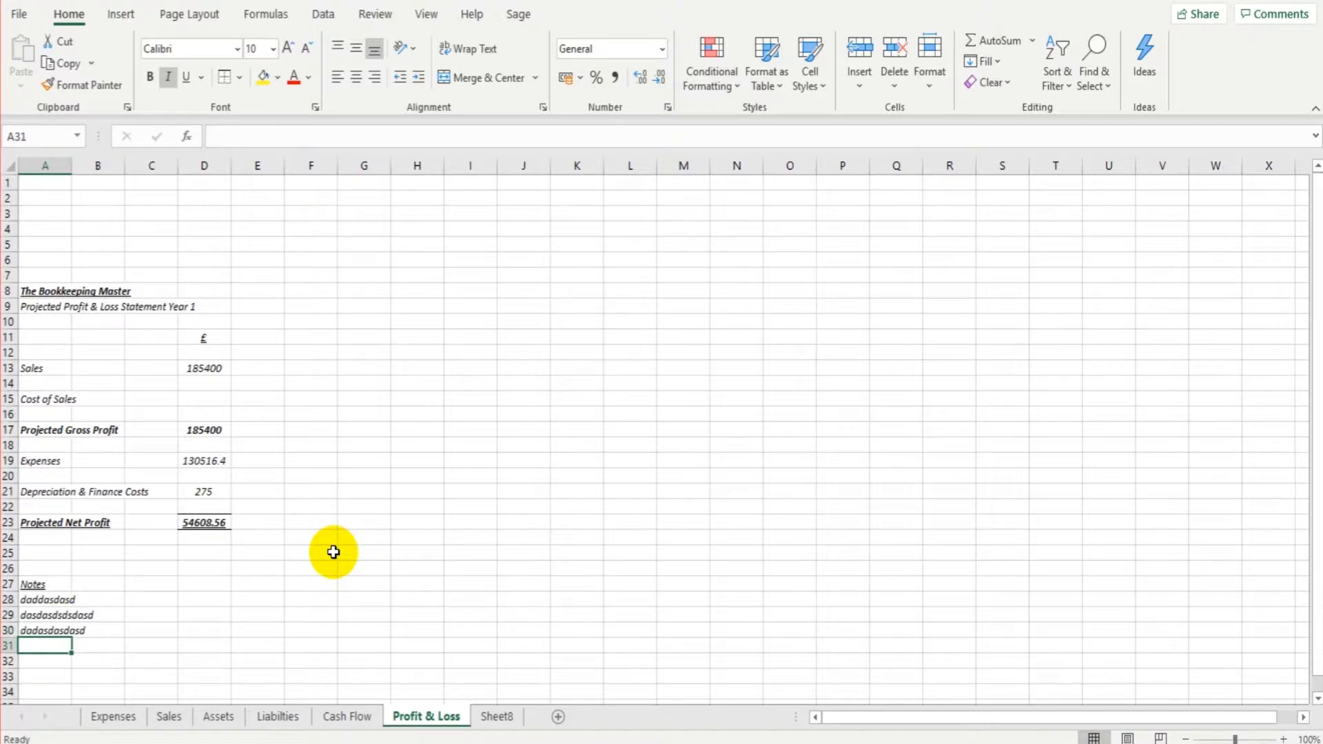
Copy the Year 1 statement with its notes in A8:D30 and paste copies starting at F8 and K8
{"action": "left_click_drag", "start_coordinate": [47, 291], "coordinate": [200, 627]}
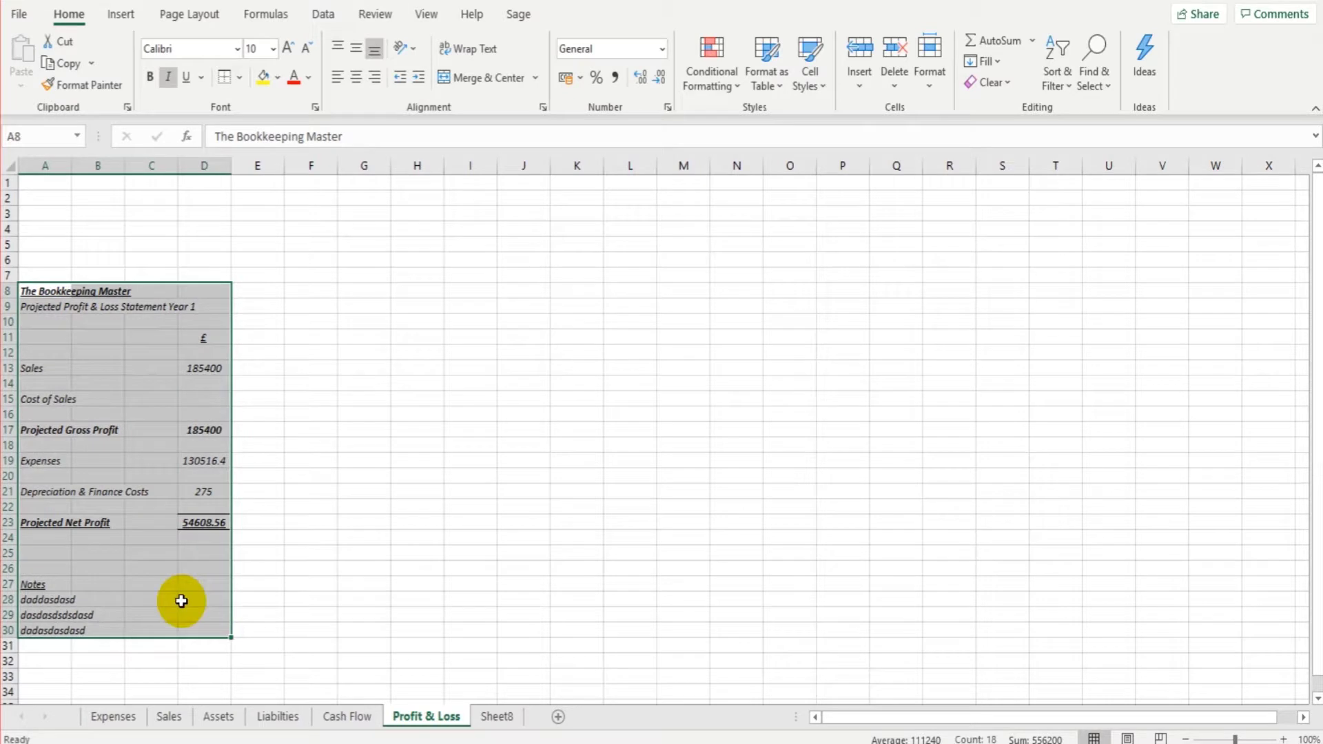
{"action": "right_click", "coordinate": [64, 304]}
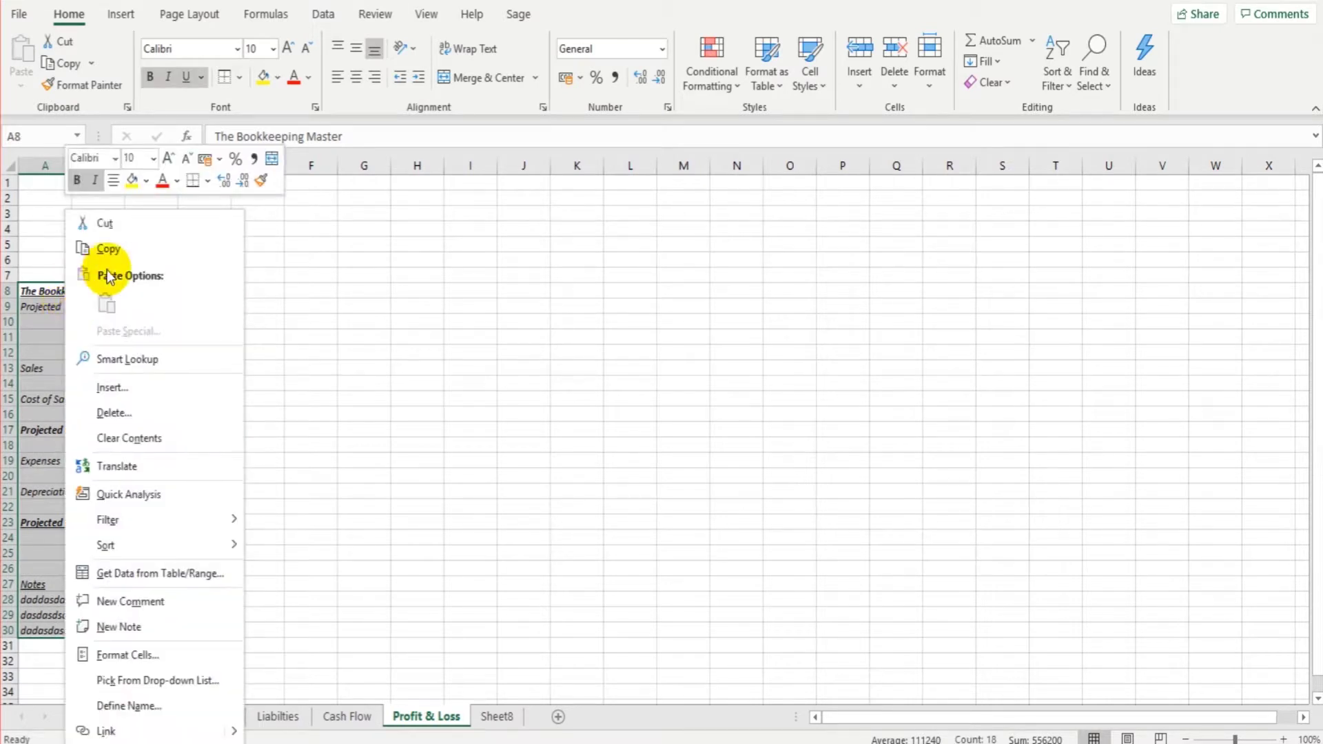
{"action": "left_click", "coordinate": [114, 250]}
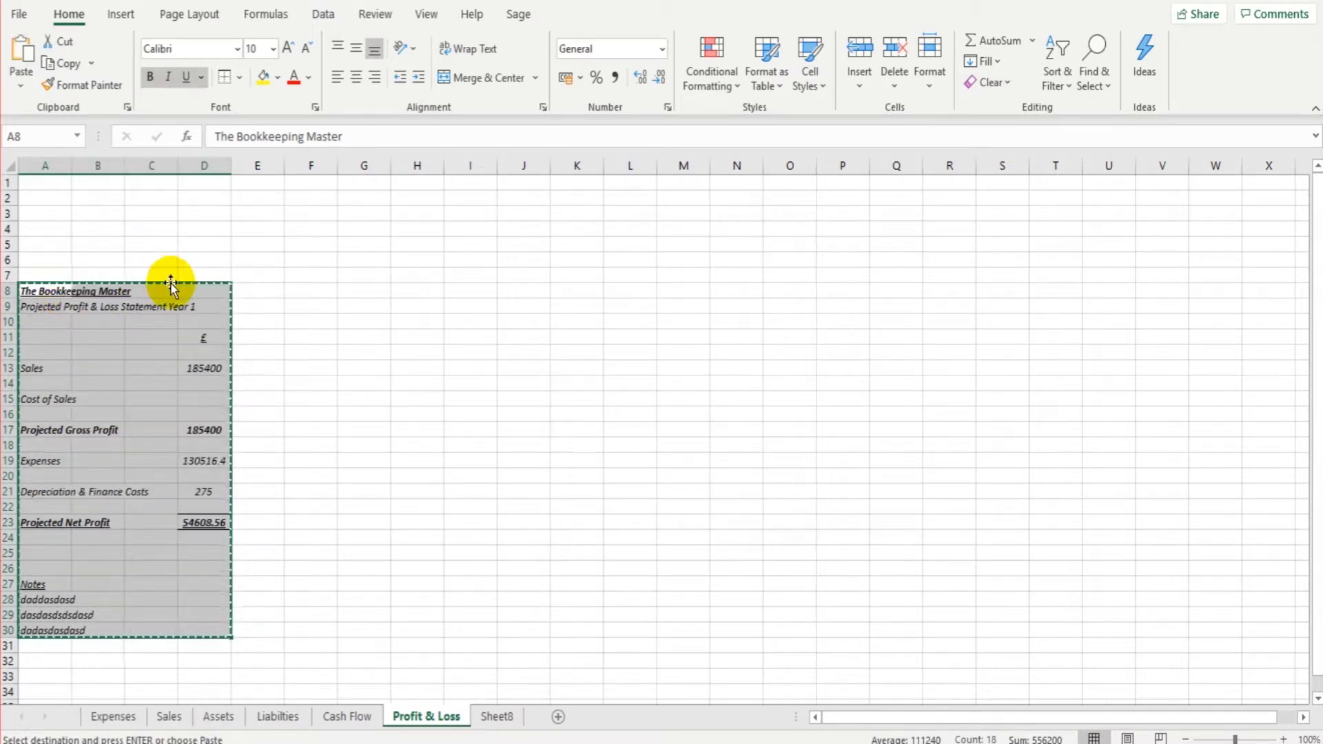
{"action": "left_click", "coordinate": [308, 296]}
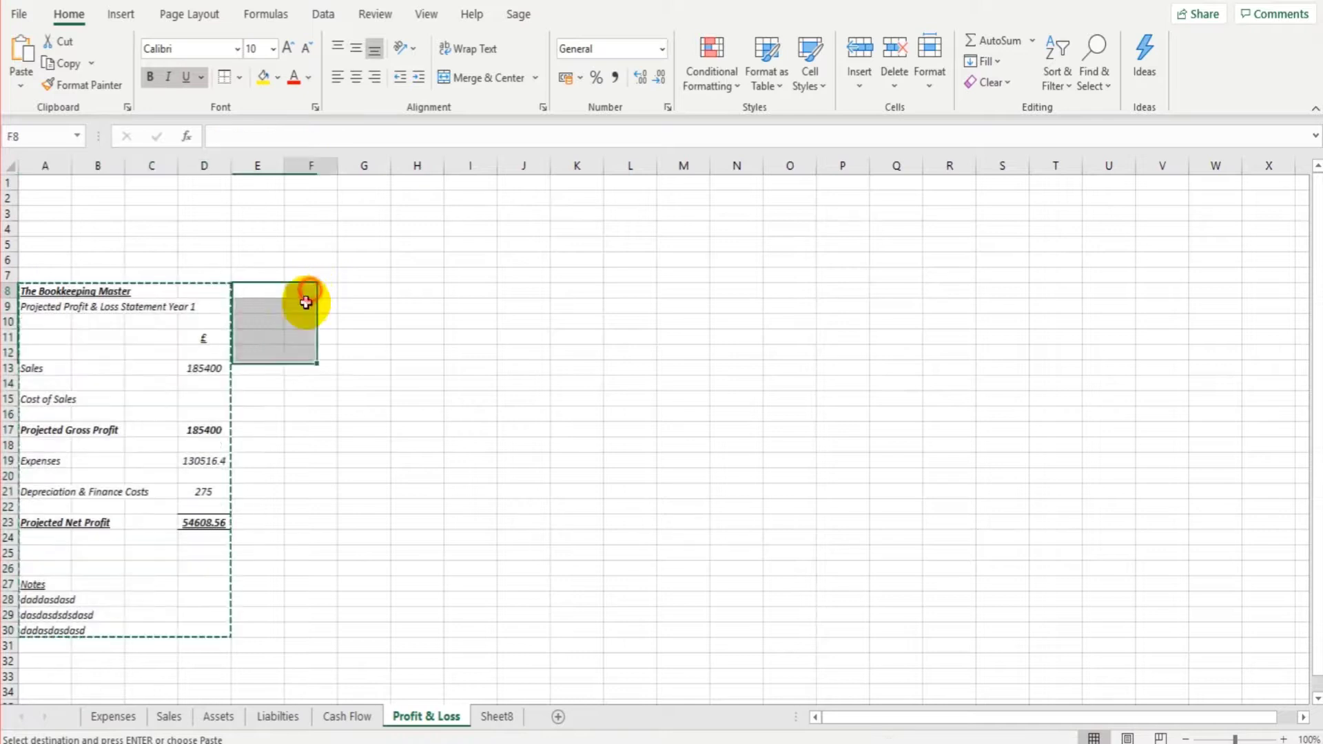
{"action": "right_click", "coordinate": [309, 295]}
{"action": "left_click", "coordinate": [348, 326]}
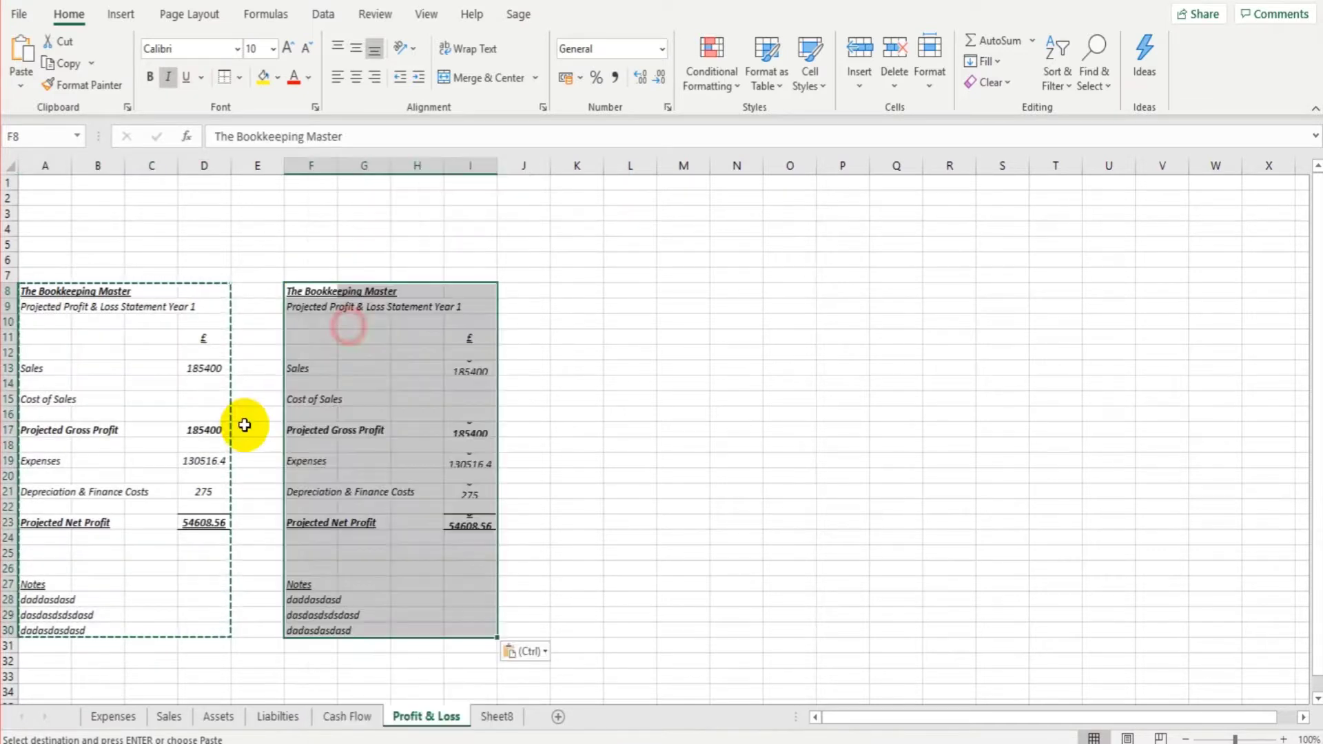
{"action": "left_click", "coordinate": [568, 295]}
{"action": "right_click", "coordinate": [568, 294]}
{"action": "left_click", "coordinate": [600, 329]}
Retitle the two copied statements in F9 and K9 as Projected Profit & Loss Statement Year 2 and Year 3
{"action": "left_click", "coordinate": [310, 309]}
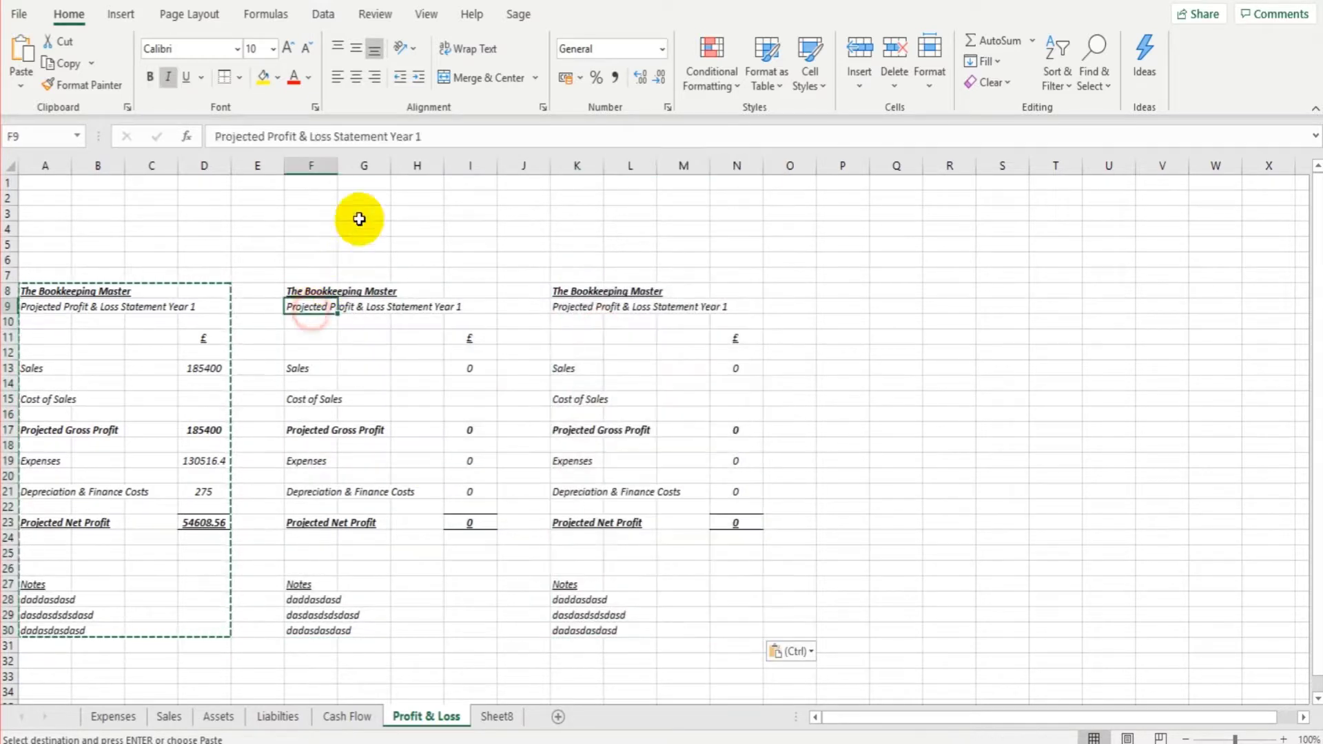
{"action": "left_click", "coordinate": [441, 137]}
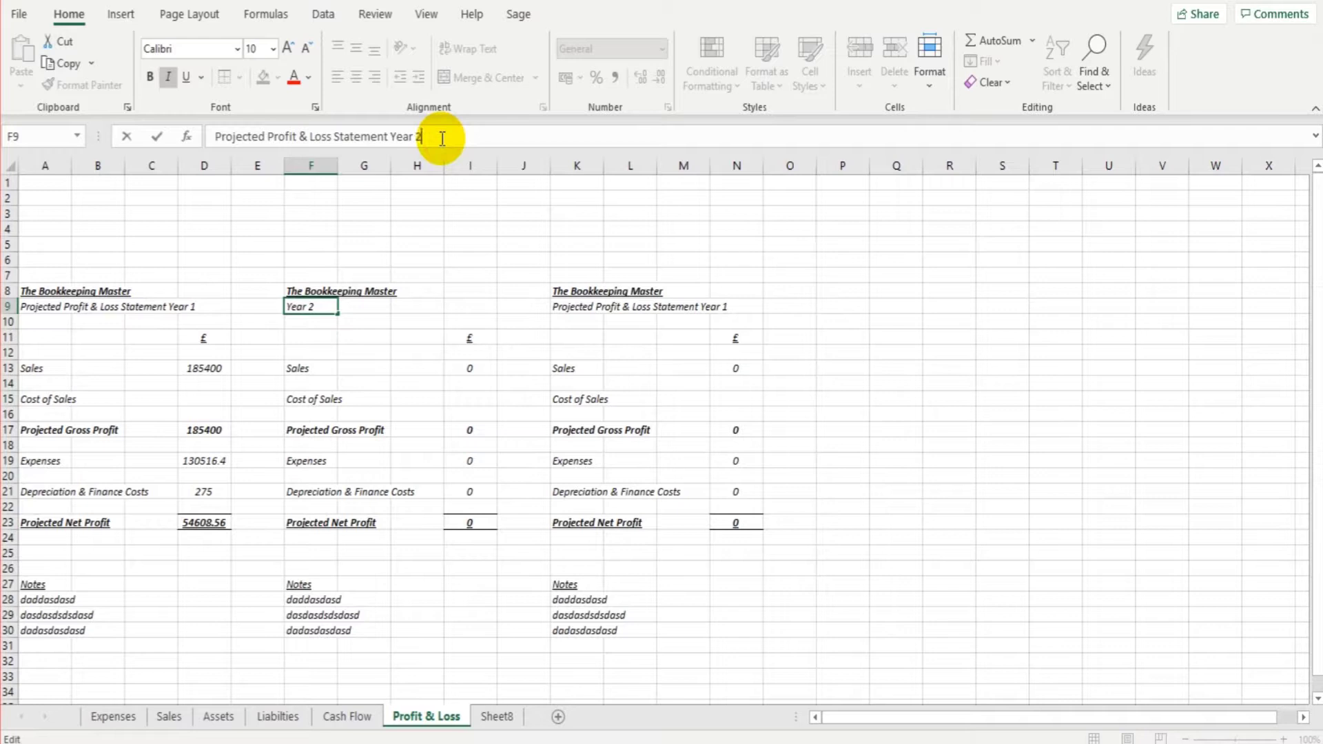
{"action": "type", "text": "2"}
{"action": "key", "text": "Tab"}
{"action": "key", "text": "Tab"}
{"action": "key", "text": "Tab"}
{"action": "key", "text": "Tab"}
{"action": "key", "text": "Tab"}
{"action": "left_click", "coordinate": [439, 134]}
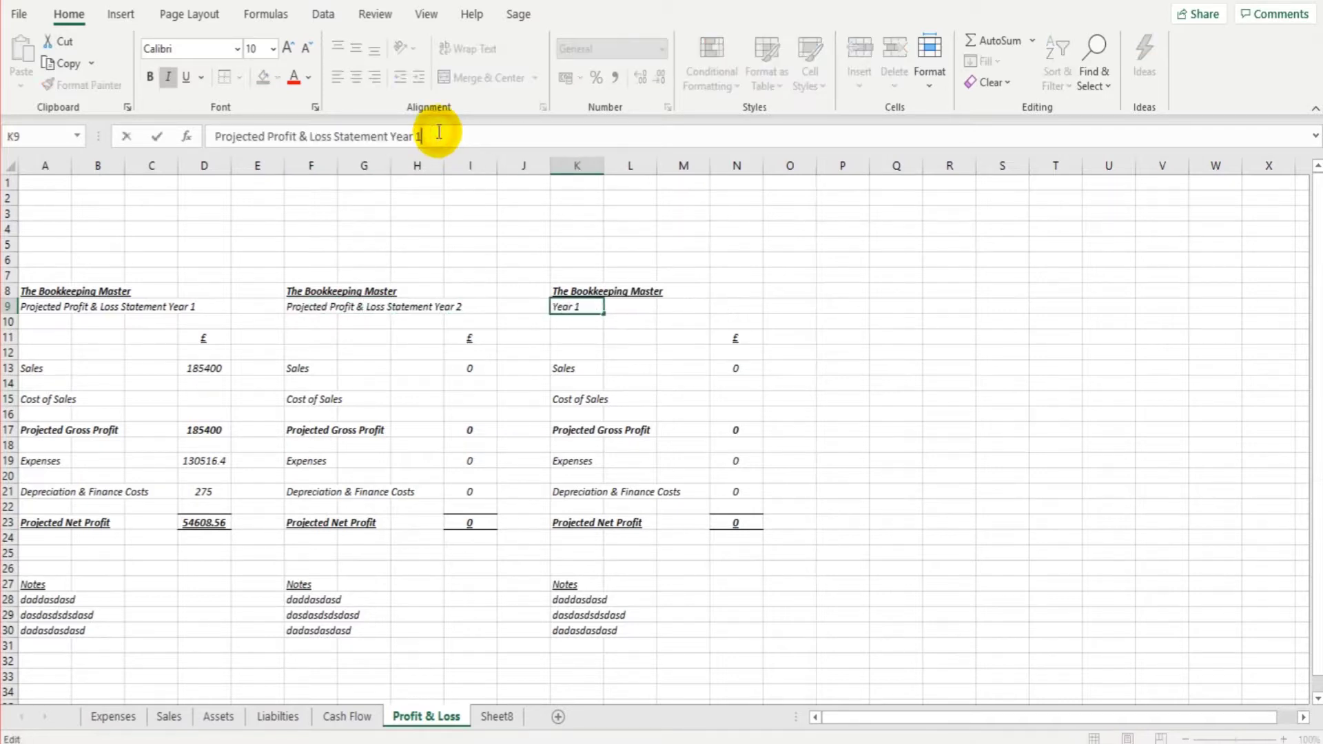
{"action": "type", "text": "3"}
{"action": "key", "text": "Return"}
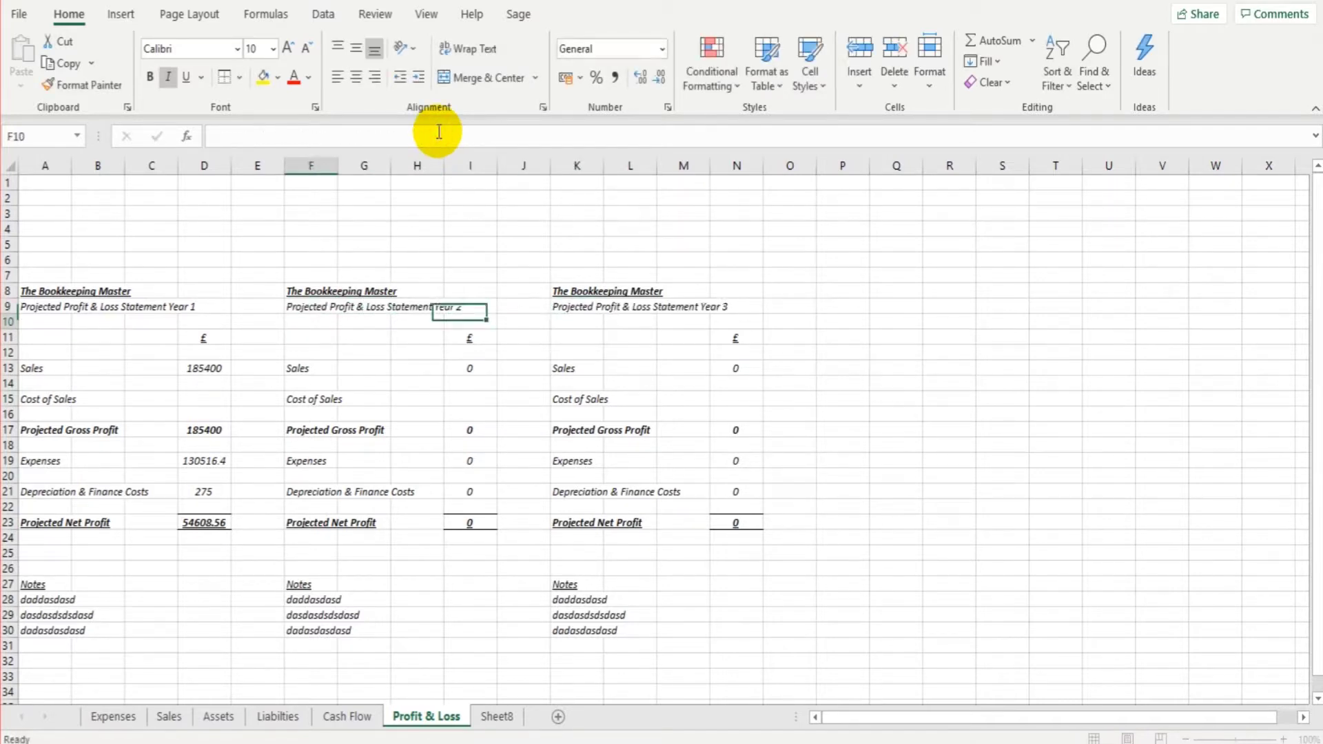
Link the Year 2 Sales amount in I13 to the Year 2 total on the Sales sheet, using =Sales!C67
{"action": "left_click", "coordinate": [482, 373]}
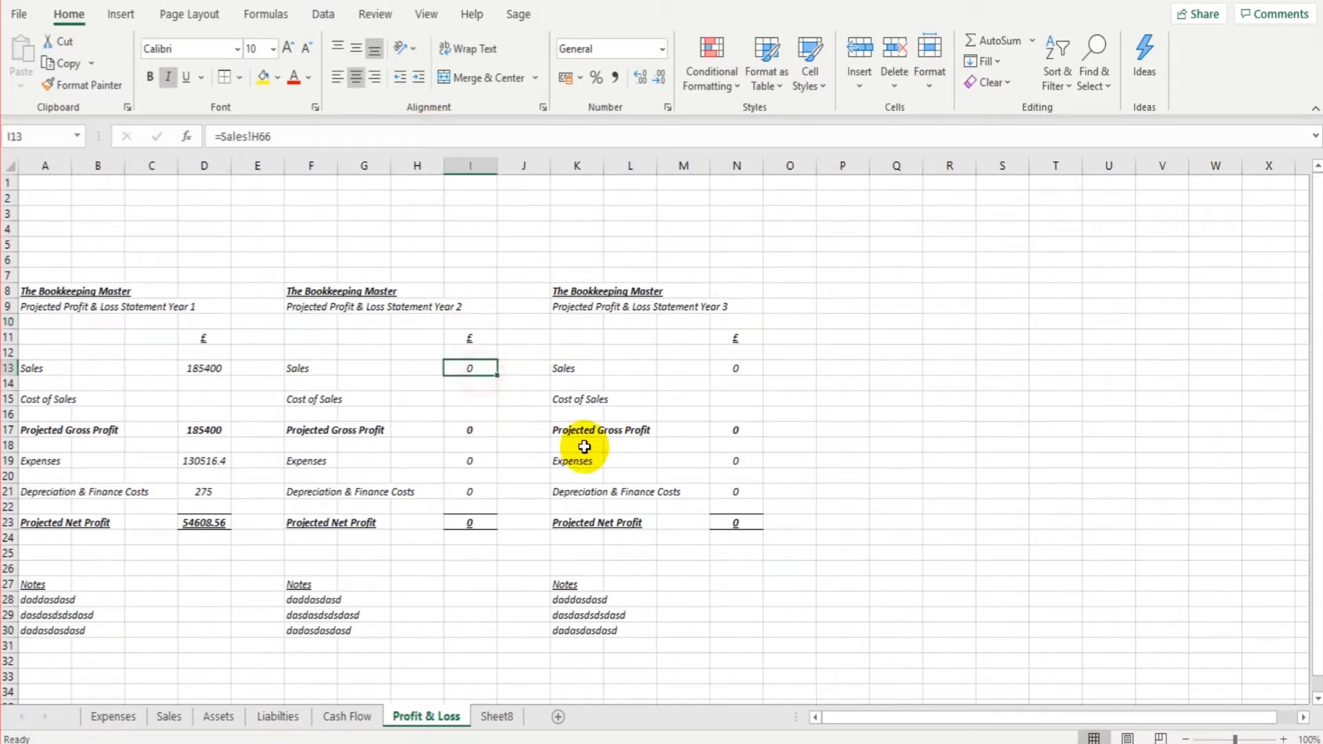
{"action": "type", "text": "="}
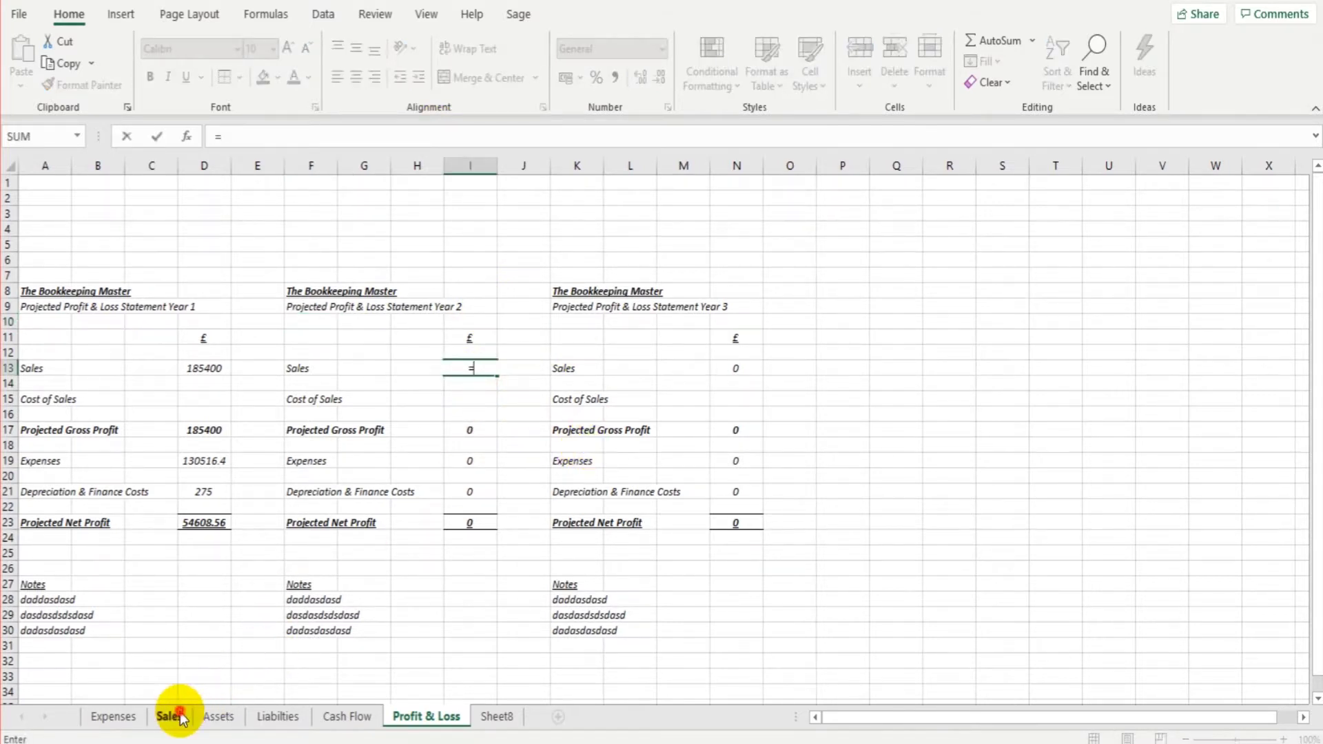
{"action": "left_click", "coordinate": [169, 716]}
{"action": "left_click", "coordinate": [176, 555]}
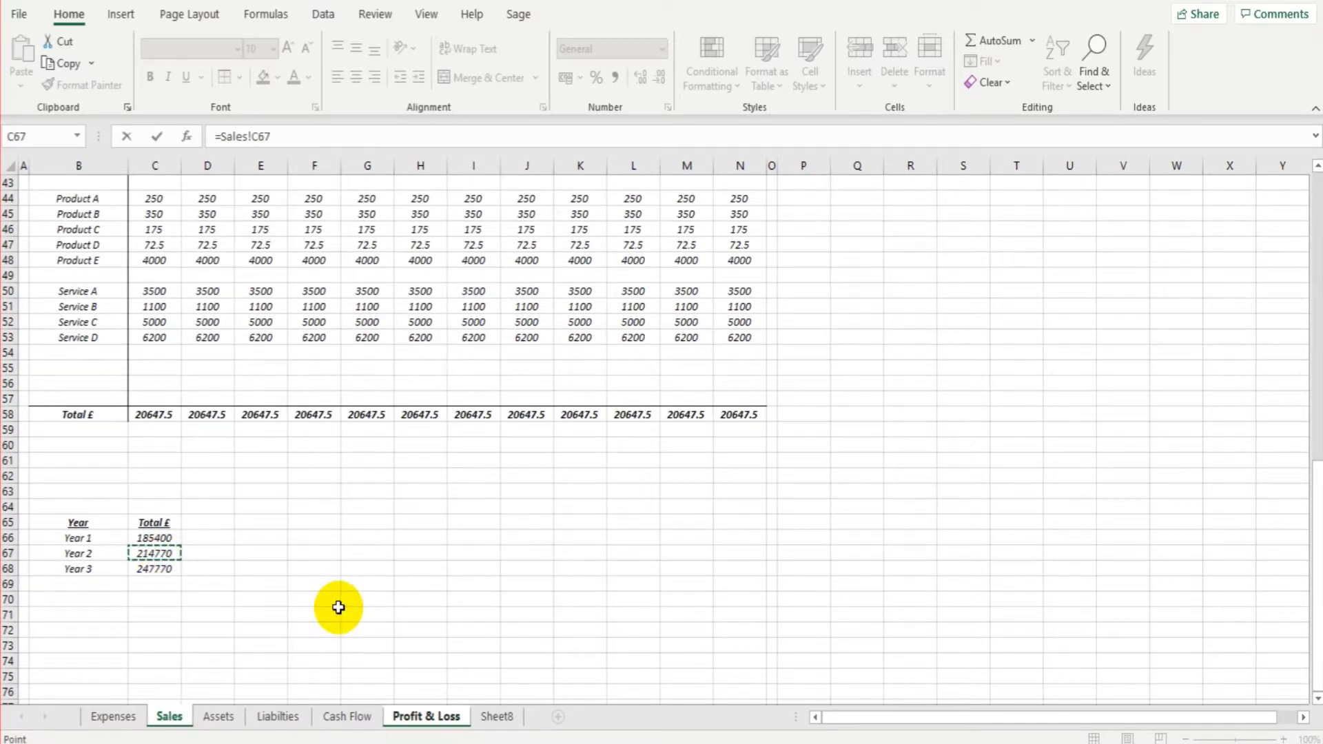
{"action": "key", "text": "Return"}
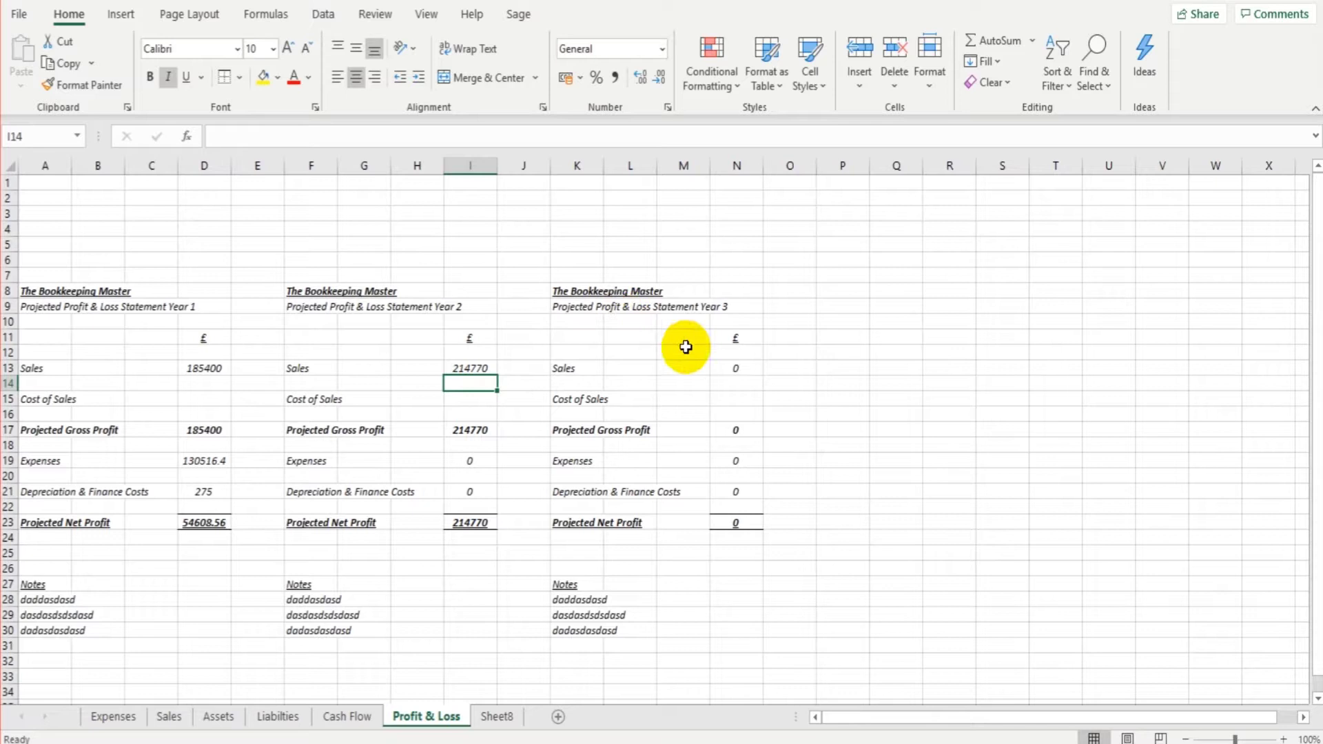
Link the Year 3 Sales amount in N13 to the Year 3 total on the Sales sheet, using =Sales!C68
{"action": "left_click", "coordinate": [732, 369]}
{"action": "type", "text": "="}
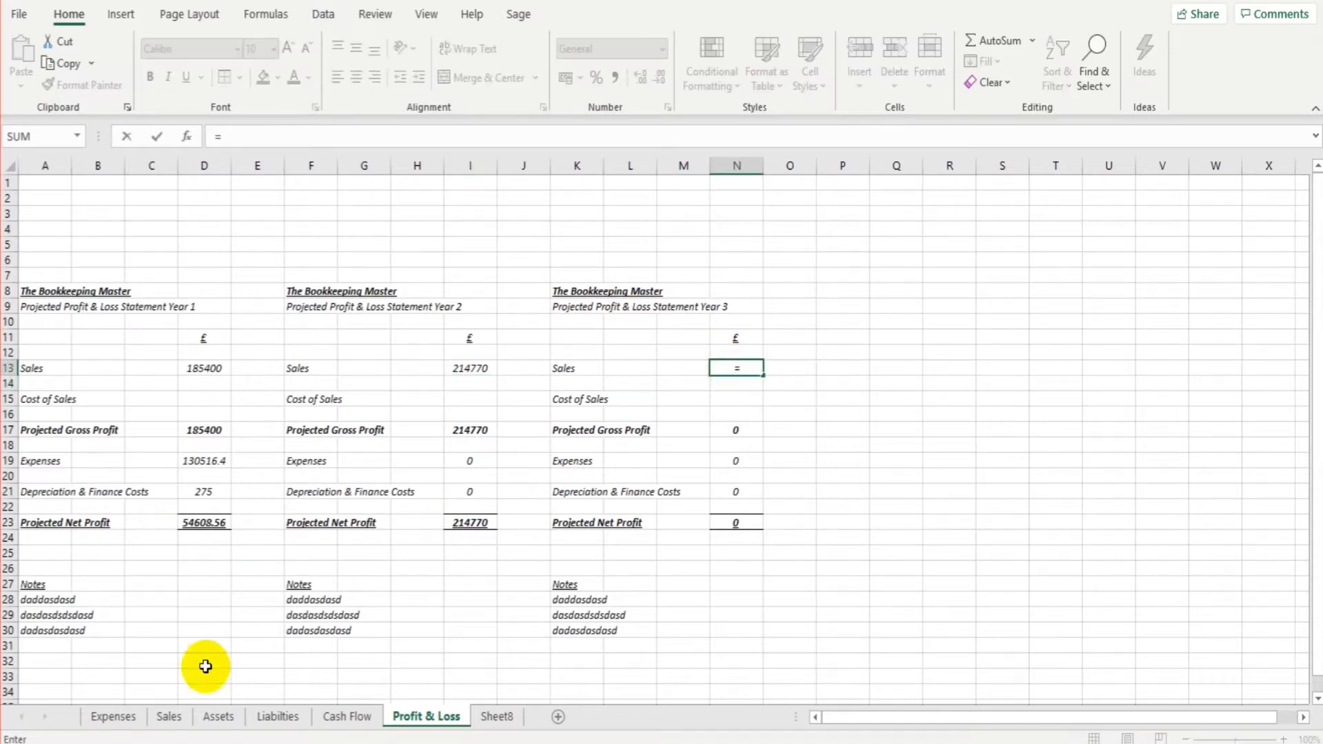
{"action": "left_click", "coordinate": [168, 716]}
{"action": "left_click", "coordinate": [155, 568]}
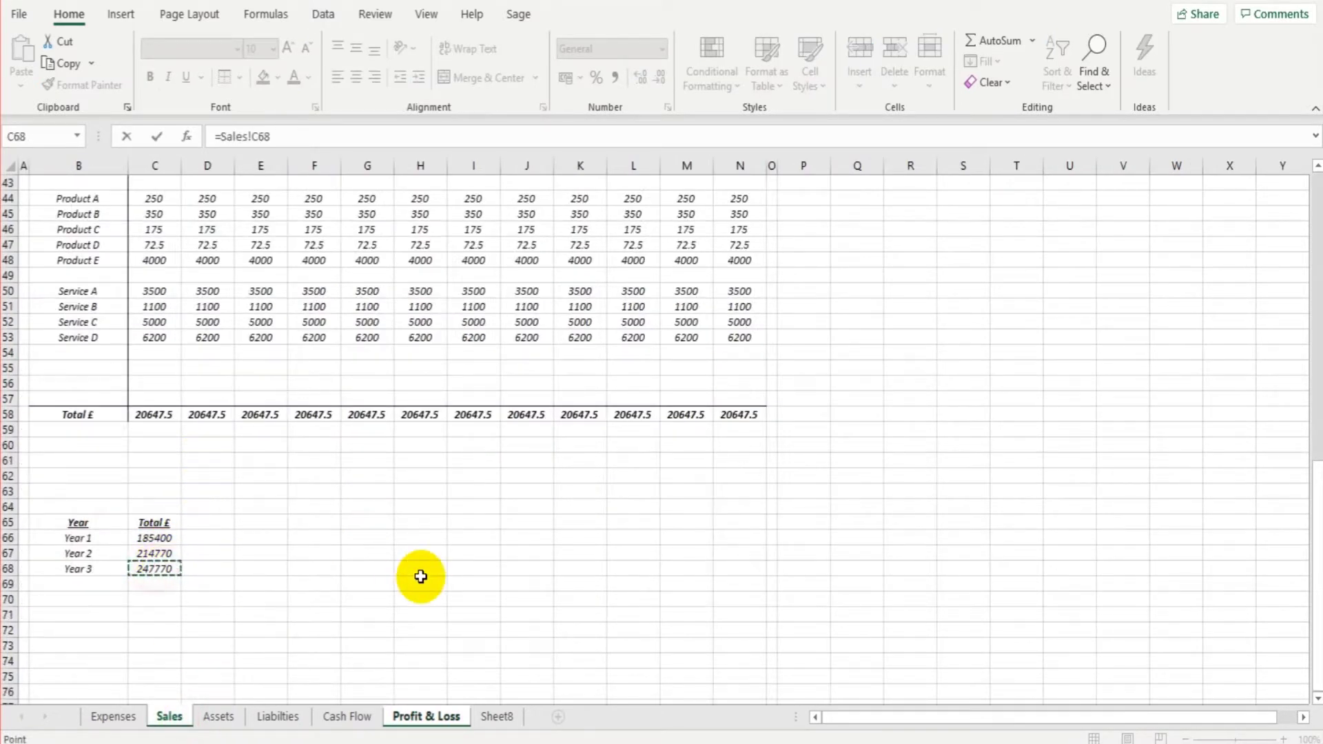
{"action": "key", "text": "Return"}
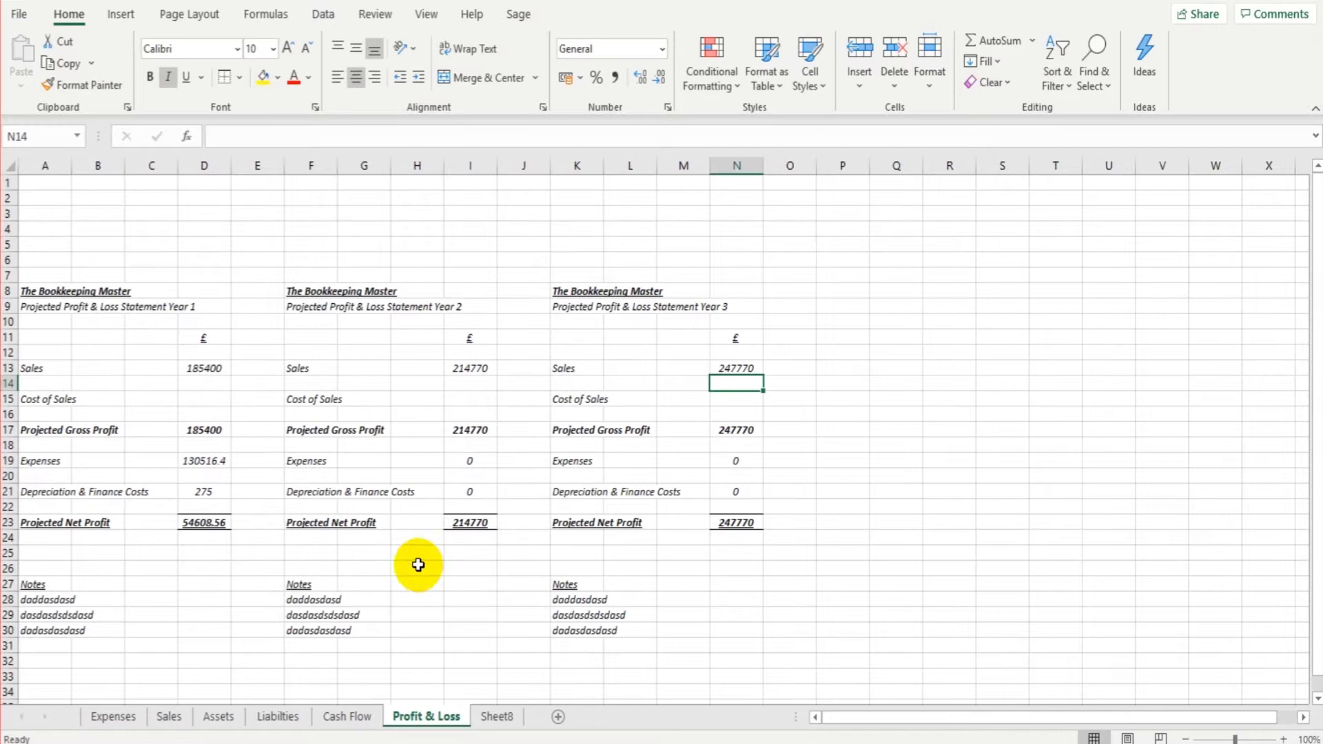
Check which cells the Projected Gross Profit formulas in I17 and N17 refer to, leaving both formulas as they are
{"action": "left_click", "coordinate": [471, 390]}
{"action": "left_click", "coordinate": [468, 429]}
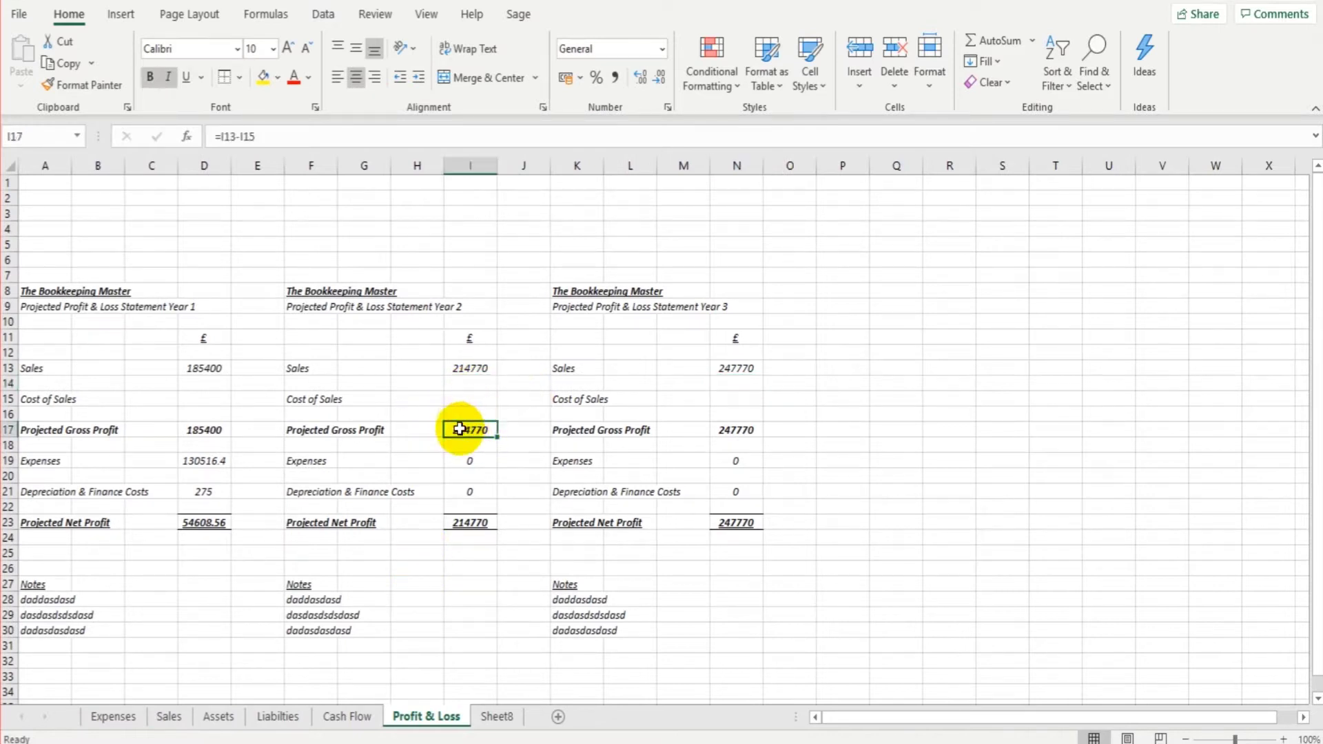
{"action": "left_click", "coordinate": [315, 142]}
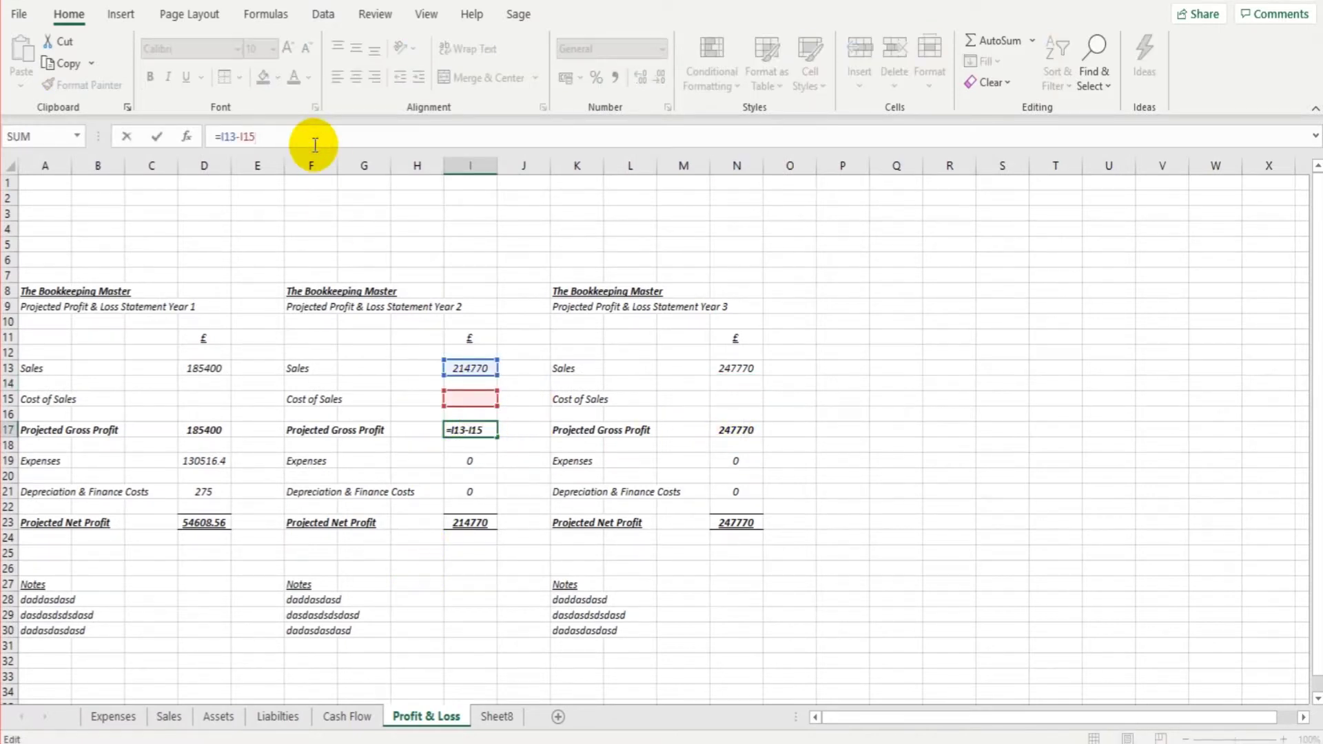
{"action": "key", "text": "Escape"}
{"action": "key", "text": "Right"}
{"action": "key", "text": "Right"}
{"action": "key", "text": "Right"}
{"action": "key", "text": "Right"}
{"action": "key", "text": "Right"}
{"action": "left_click", "coordinate": [315, 142]}
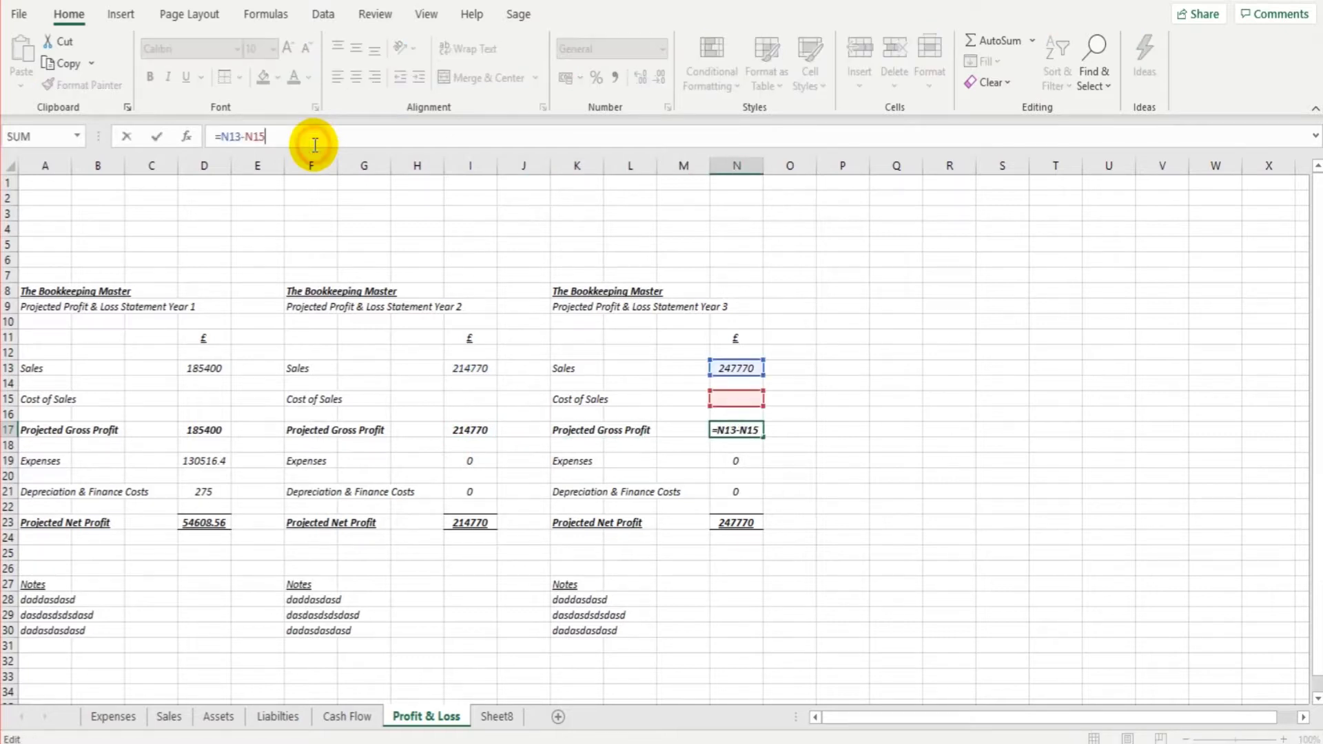
{"action": "key", "text": "Escape"}
Link the Year 2 Expenses amount in I19 to the Year 2 total on the Expenses sheet, using =Expenses!C67
{"action": "left_click", "coordinate": [469, 461]}
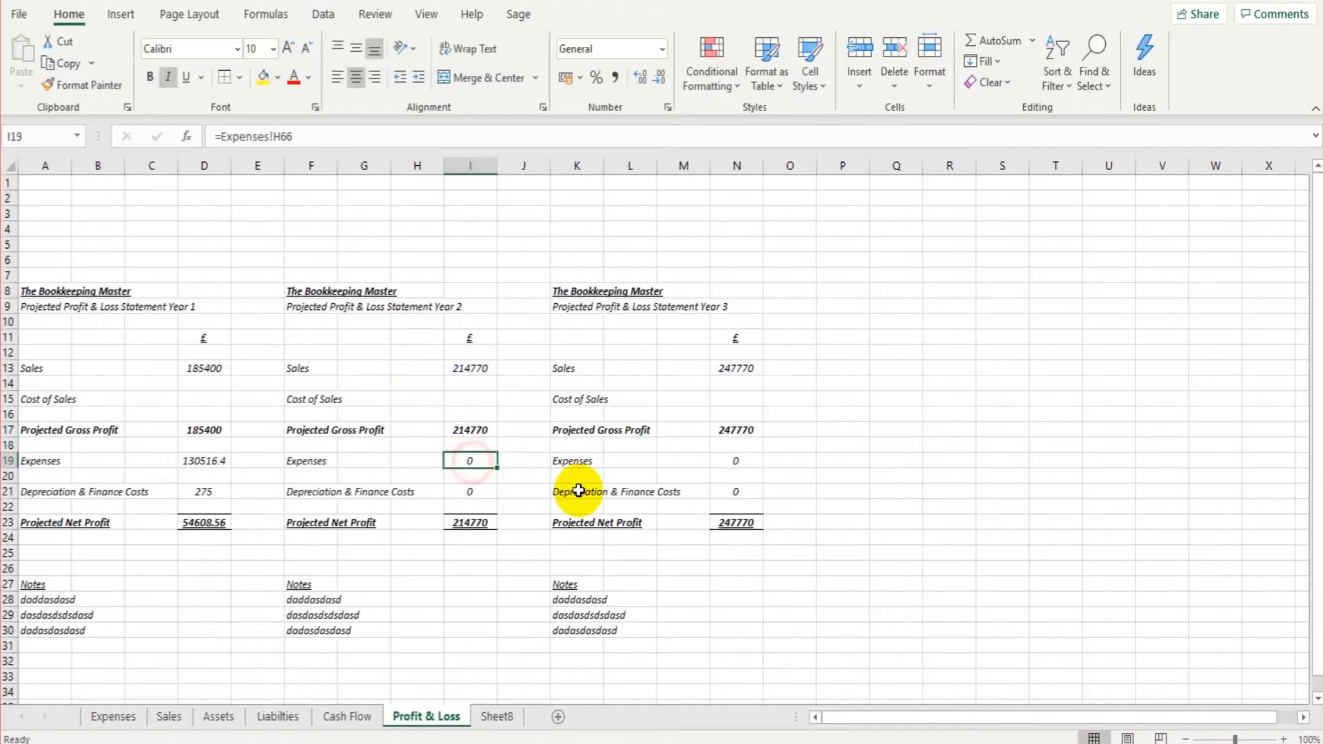
{"action": "type", "text": "="}
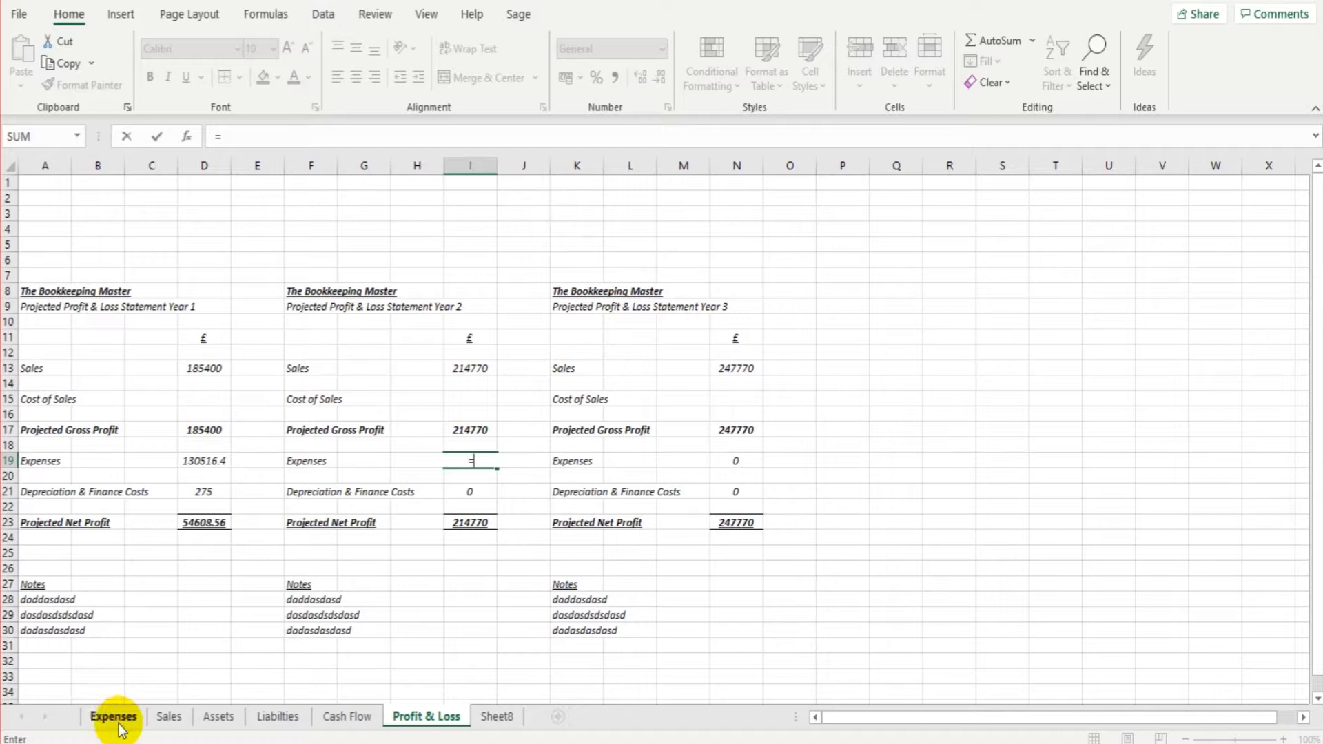
{"action": "left_click", "coordinate": [113, 717]}
{"action": "left_click", "coordinate": [154, 600]}
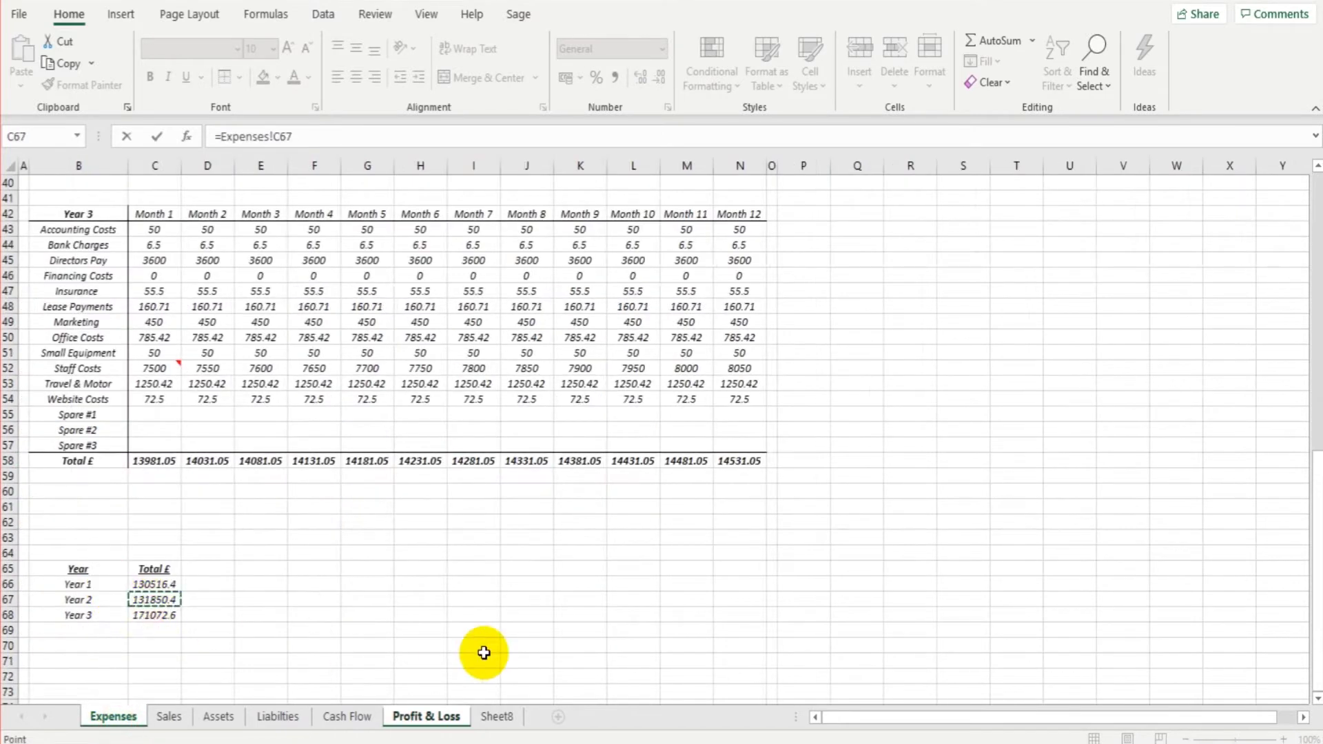
{"action": "key", "text": "Return"}
Link the Year 3 Expenses amount in N19 to the Year 3 total on the Expenses sheet, using =Expenses!C68
{"action": "left_click", "coordinate": [736, 460]}
{"action": "type", "text": "="}
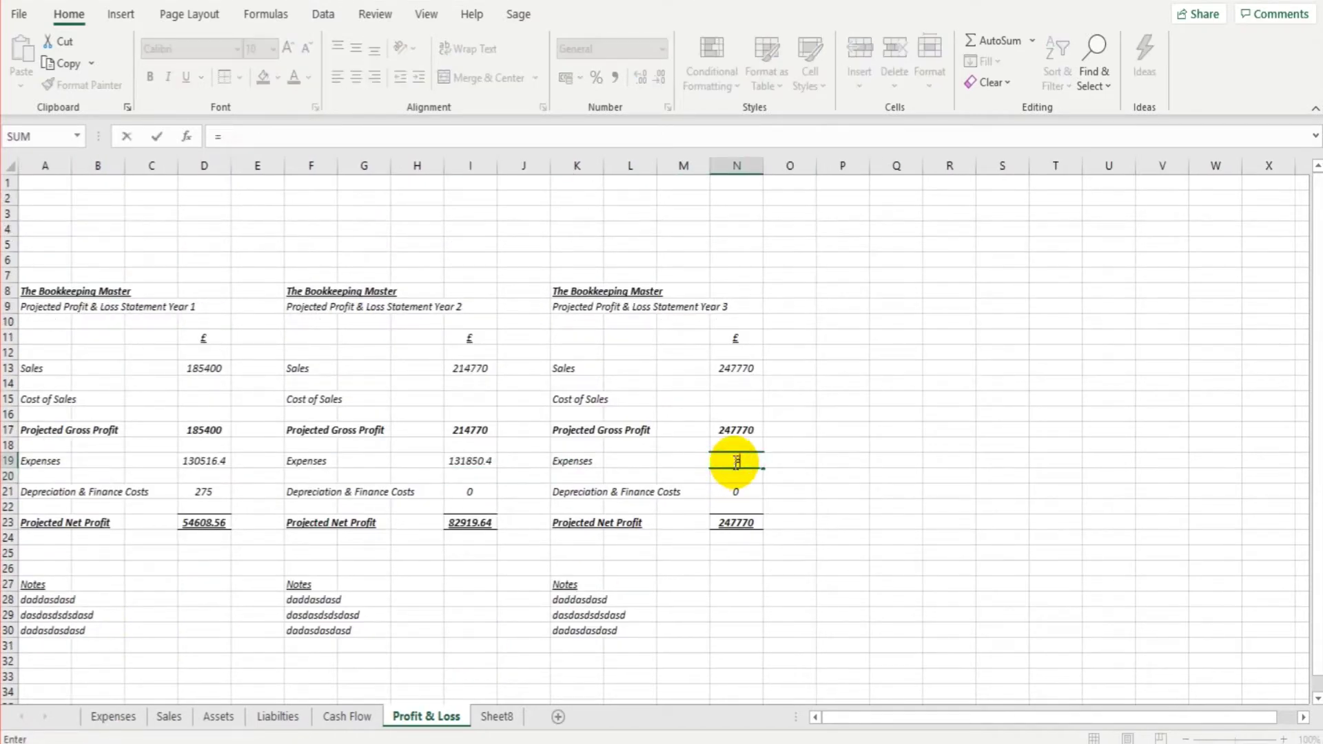
{"action": "left_click", "coordinate": [124, 714]}
{"action": "left_click", "coordinate": [163, 616]}
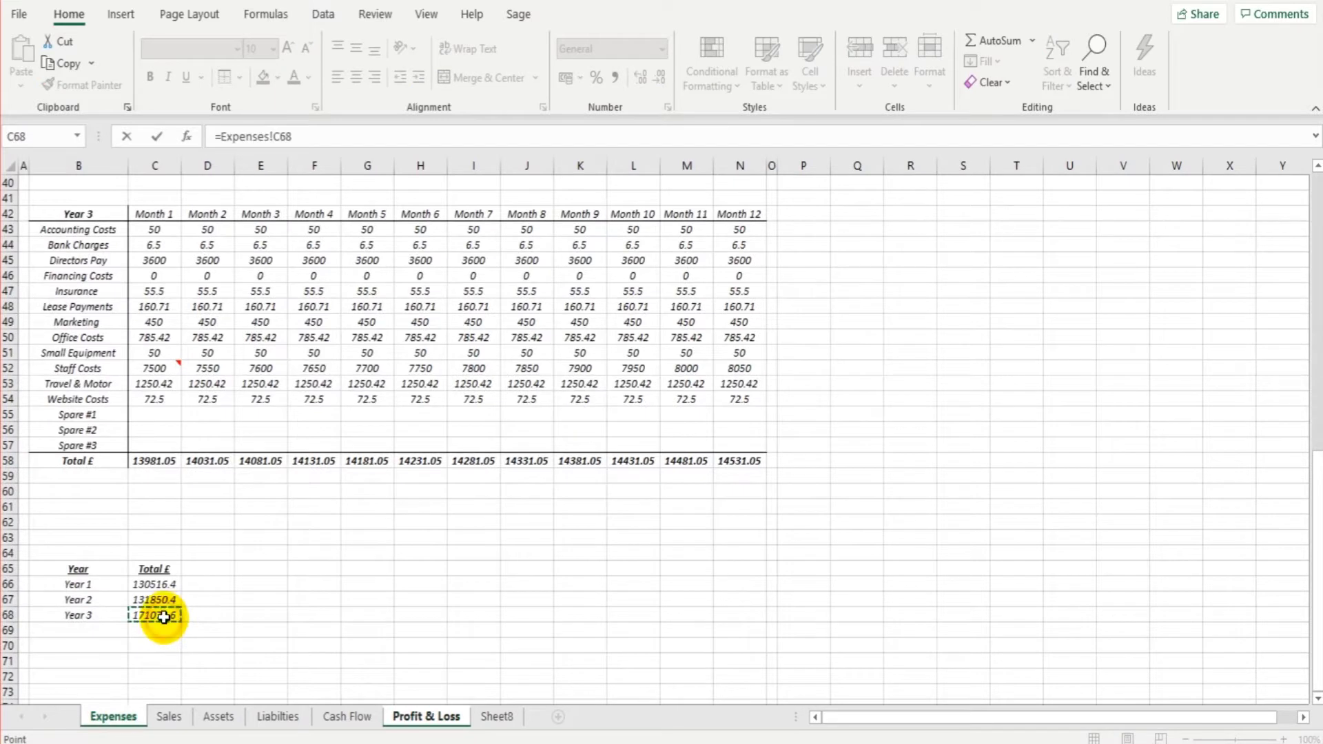
{"action": "key", "text": "Return"}
Set Year 2 Depreciation & Finance Costs in I21 to Year 2 depreciation plus loan interest, using =Assets!D37+Liabilties!D37
{"action": "left_click", "coordinate": [469, 492]}
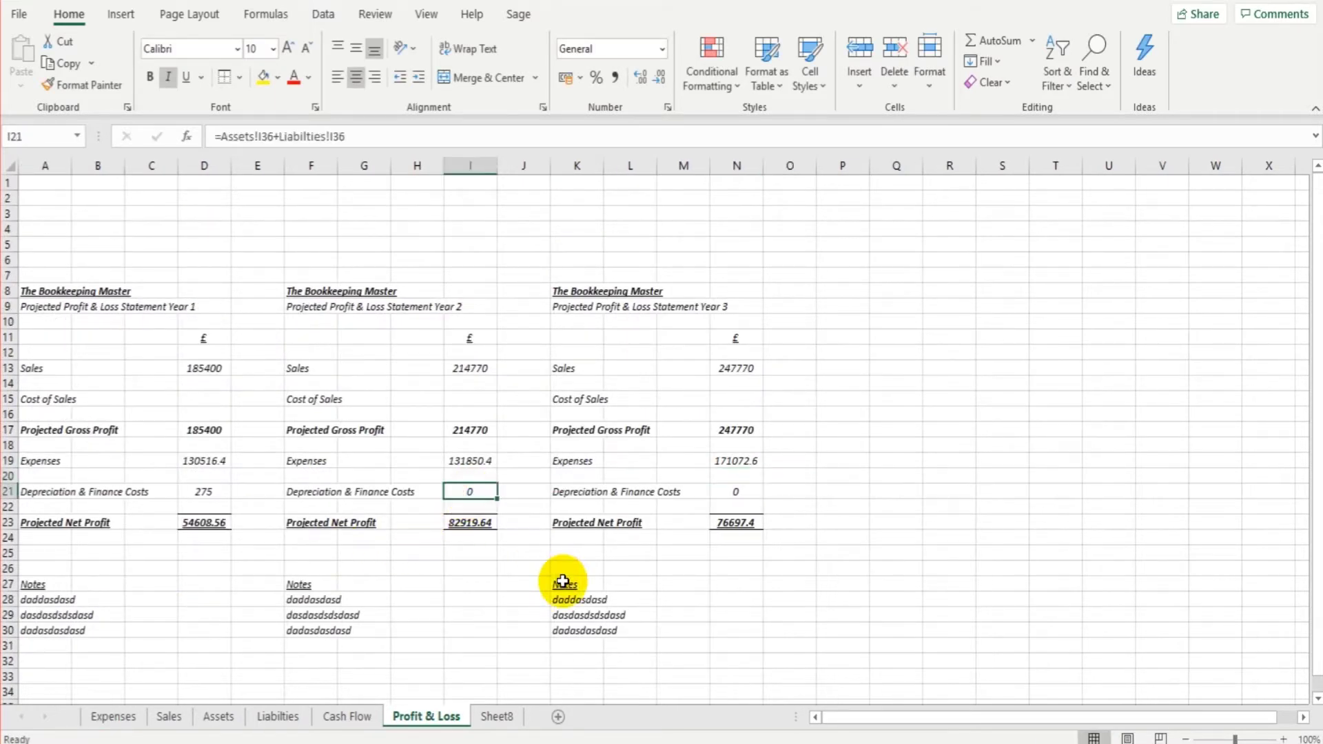
{"action": "type", "text": "=Assets!"}
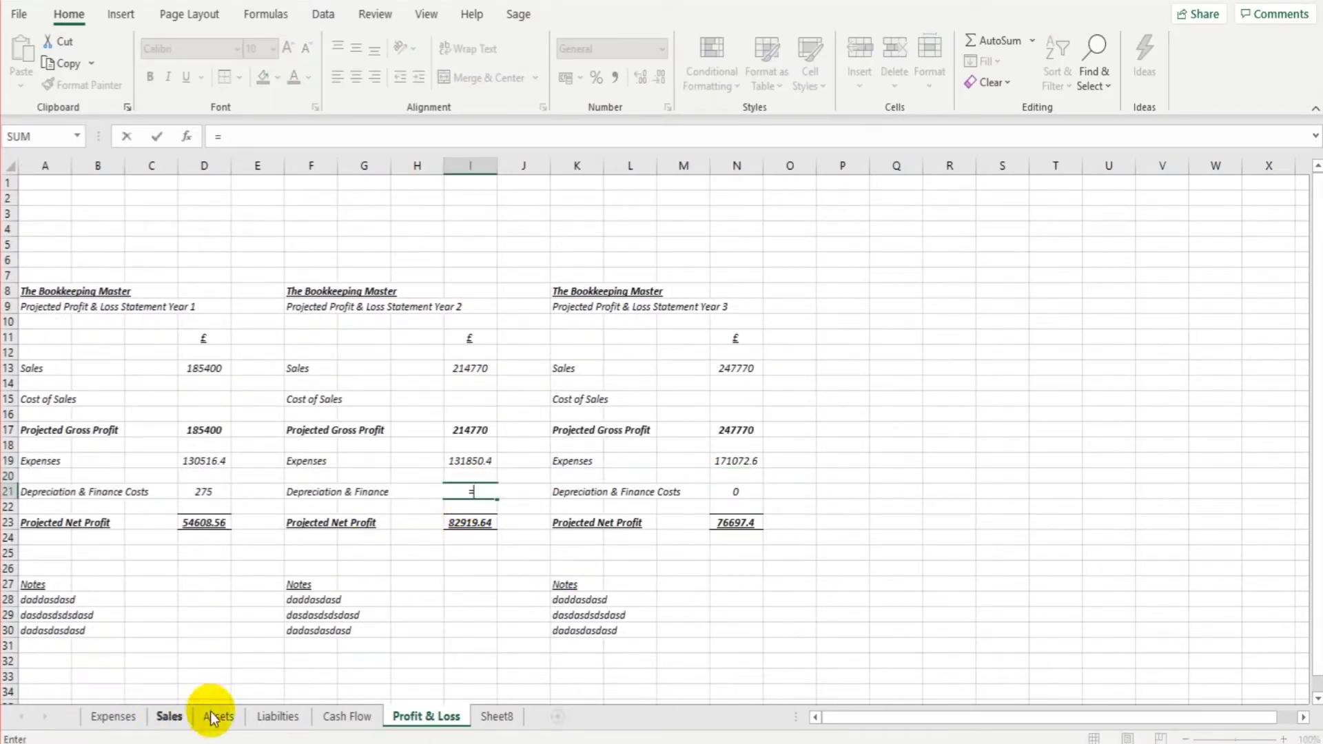
{"action": "left_click", "coordinate": [215, 715]}
{"action": "left_click", "coordinate": [200, 508]}
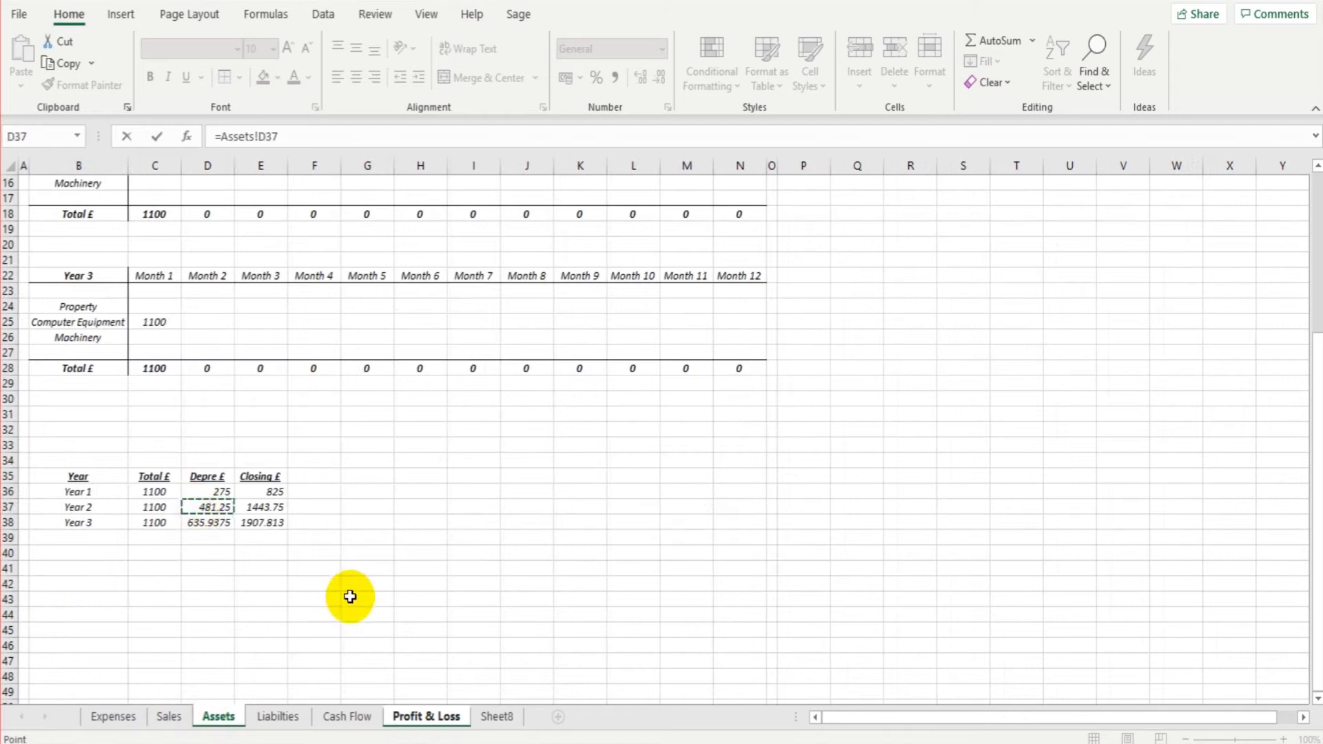
{"action": "left_click", "coordinate": [277, 716]}
{"action": "left_click", "coordinate": [184, 550]}
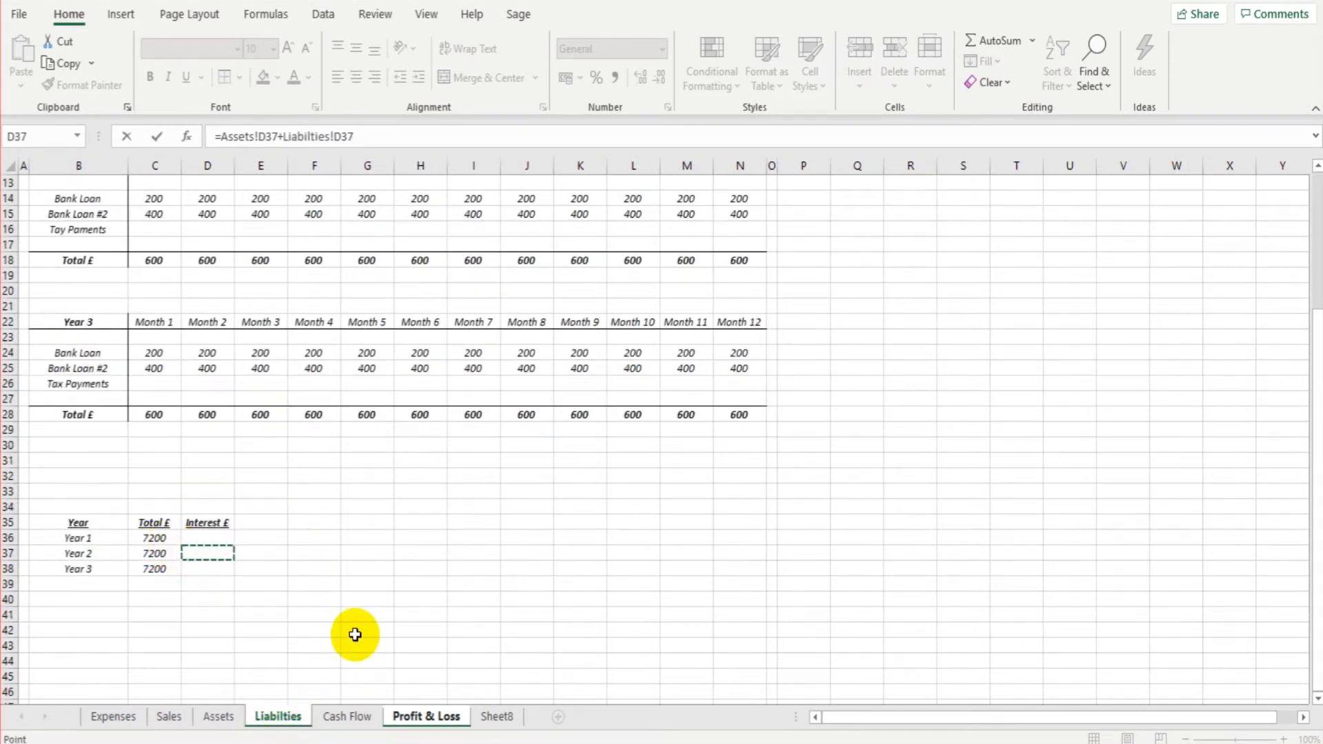
{"action": "key", "text": "Return"}
Set Year 3 Depreciation & Finance Costs in N21 to Year 3 depreciation plus loan interest, using =Assets!D38+Liabilties!D38
{"action": "left_click", "coordinate": [735, 492]}
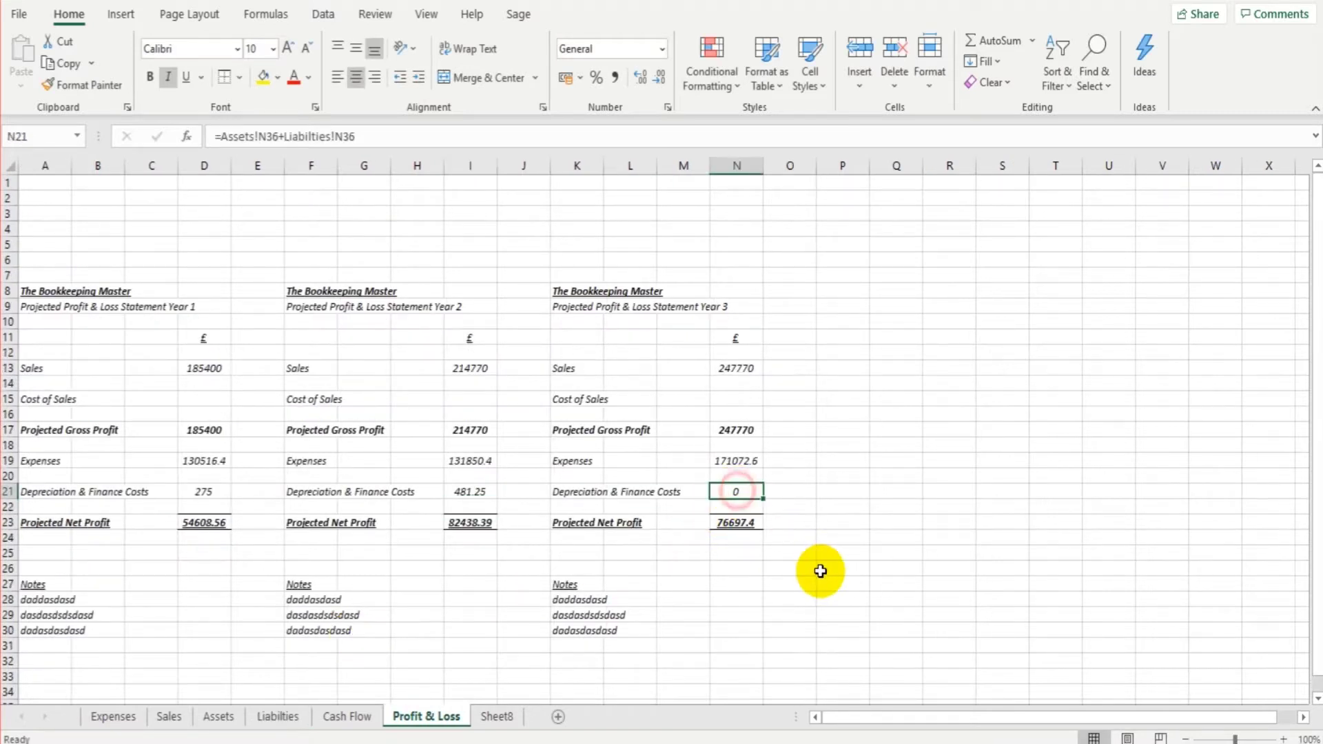
{"action": "type", "text": "="}
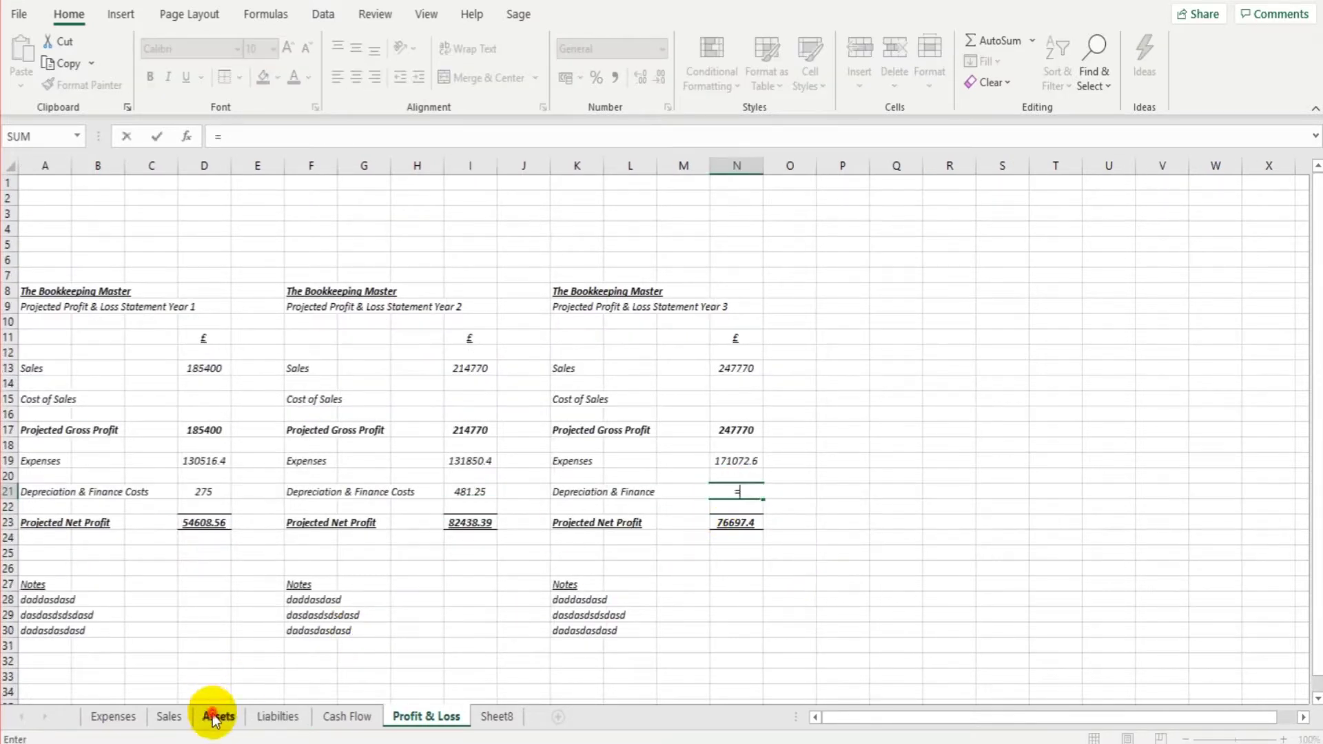
{"action": "left_click", "coordinate": [218, 716]}
{"action": "left_click", "coordinate": [201, 524]}
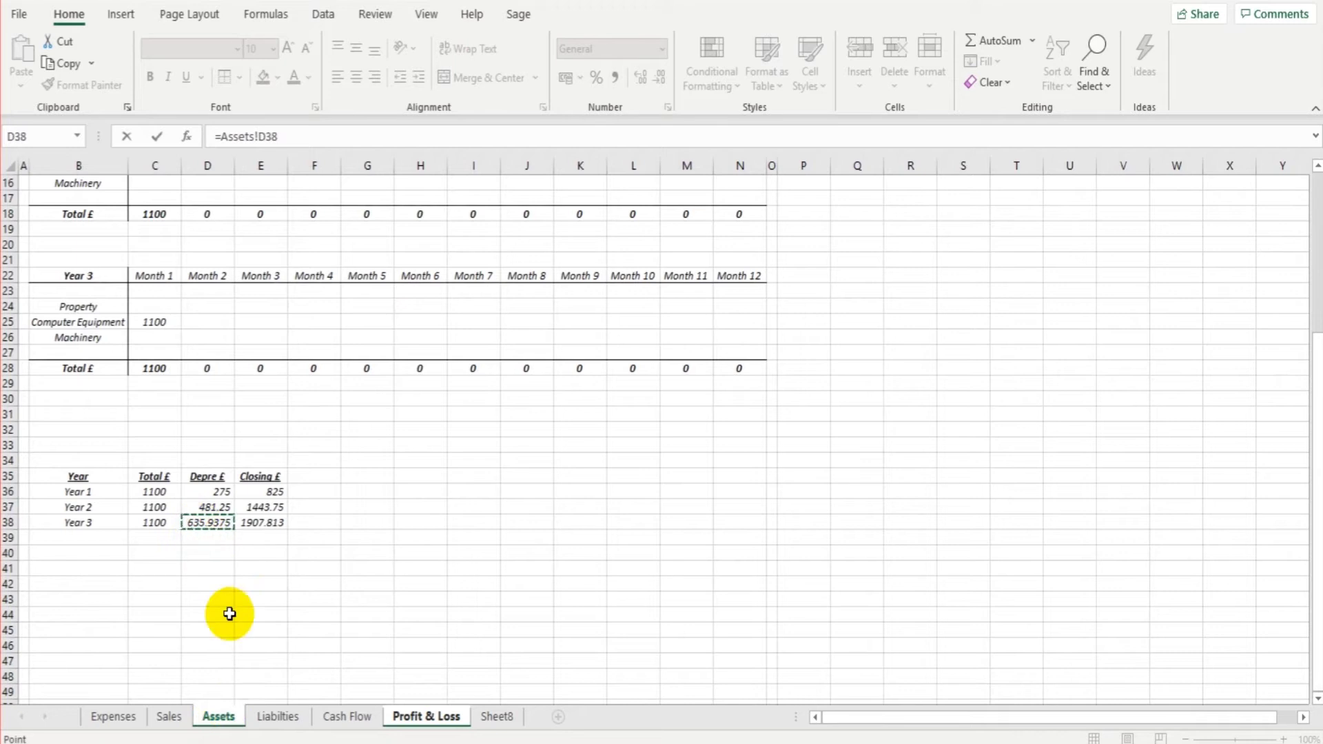
{"action": "type", "text": "+"}
{"action": "left_click", "coordinate": [279, 715]}
{"action": "left_click", "coordinate": [211, 567]}
{"action": "key", "text": "Return"}
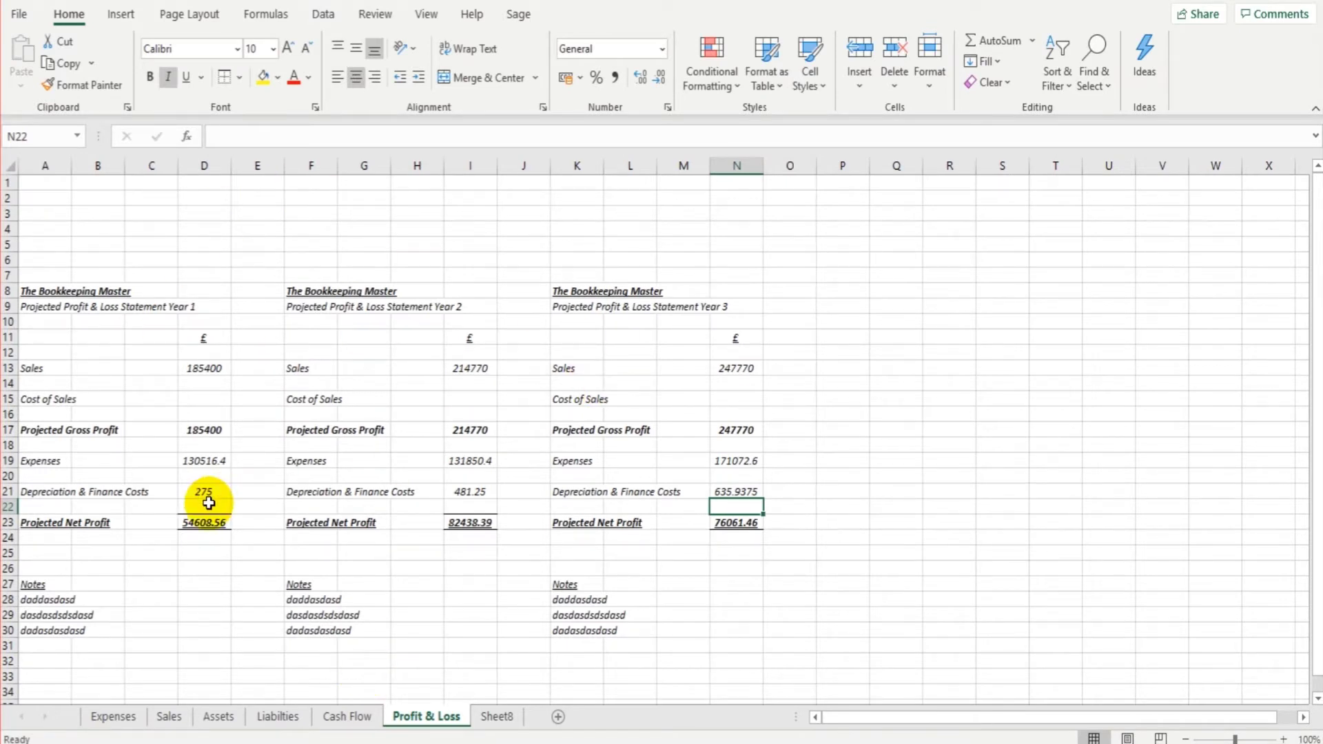
Preview how the Profit & Loss sheet prints and return to the worksheet
{"action": "left_click", "coordinate": [17, 14]}
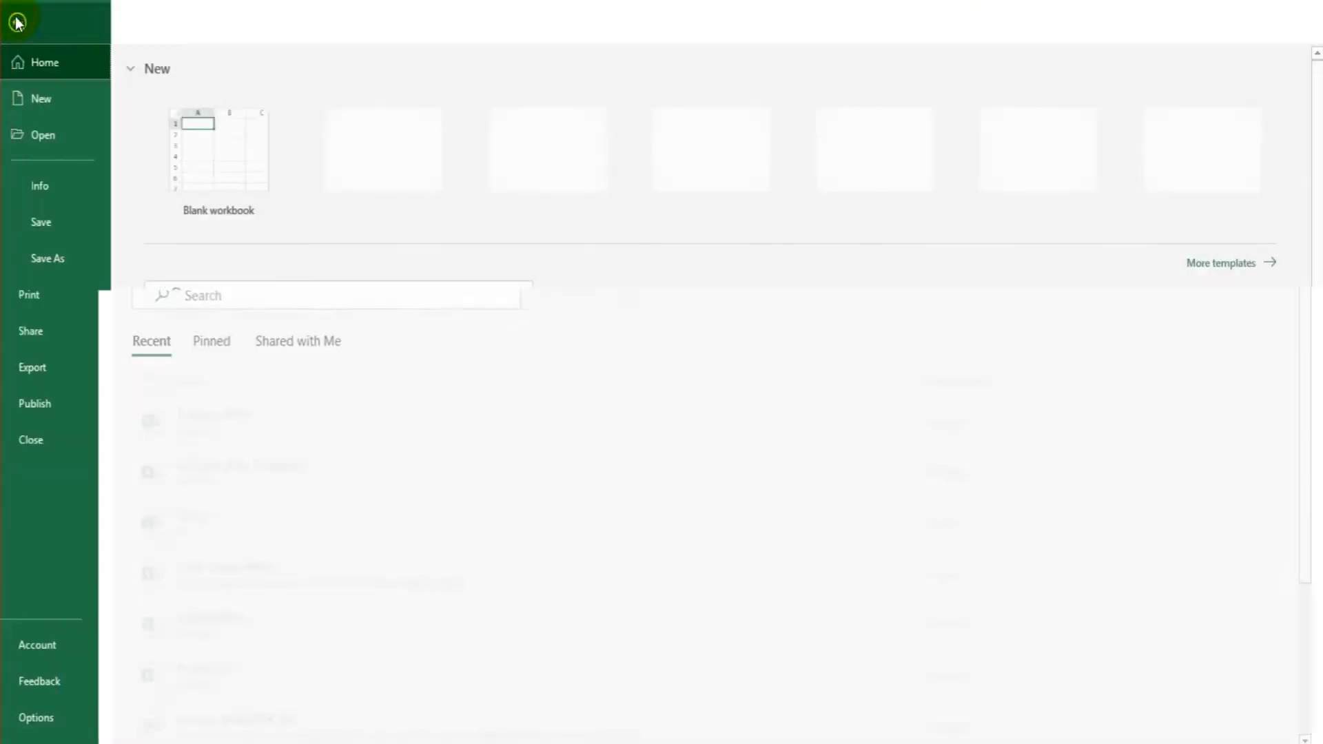
{"action": "left_click", "coordinate": [72, 285]}
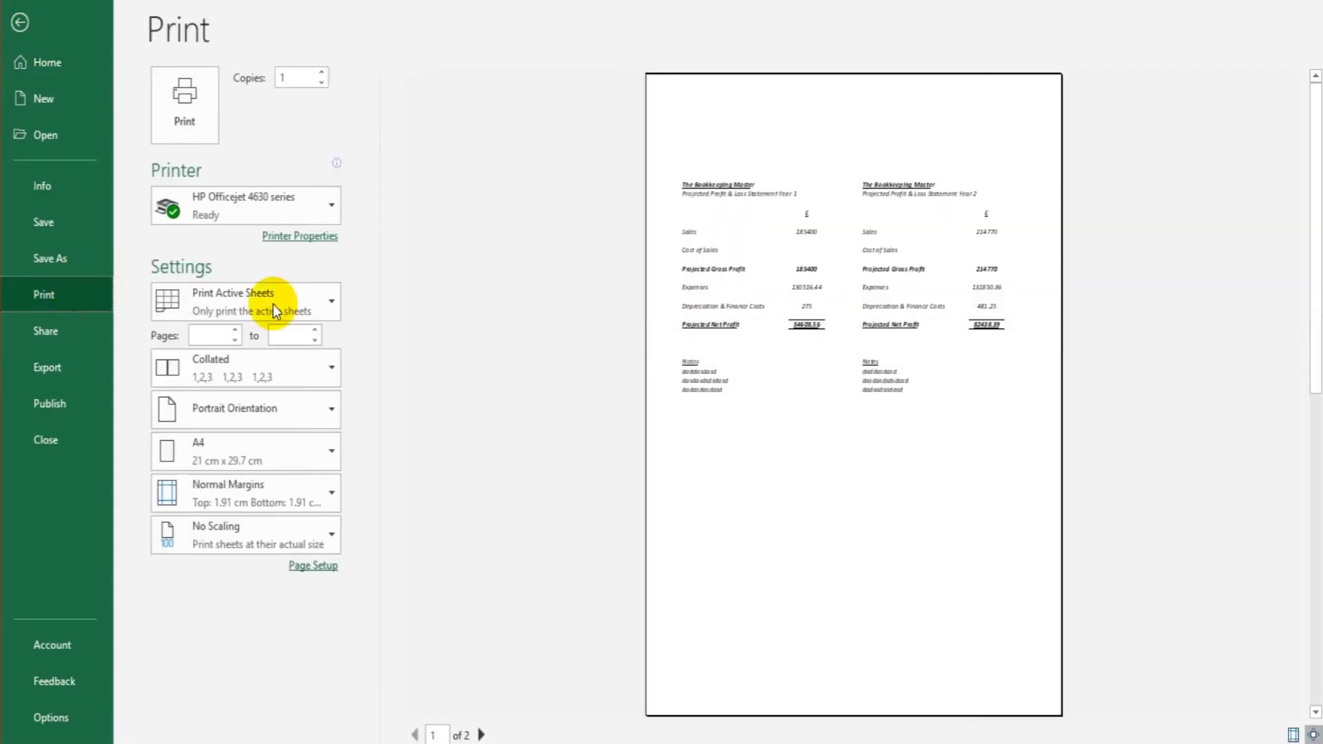
{"action": "left_click", "coordinate": [24, 22]}
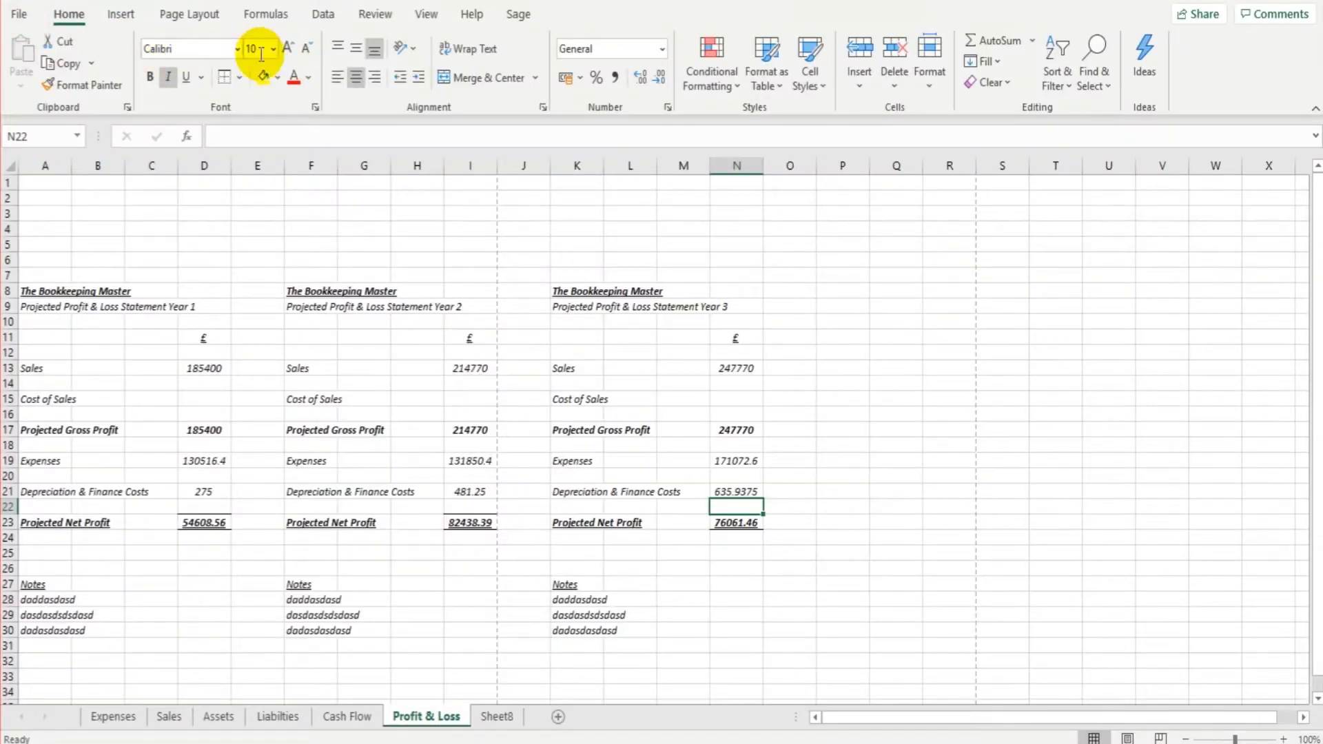
Set the page orientation of the Profit & Loss sheet to Landscape
{"action": "left_click", "coordinate": [193, 17]}
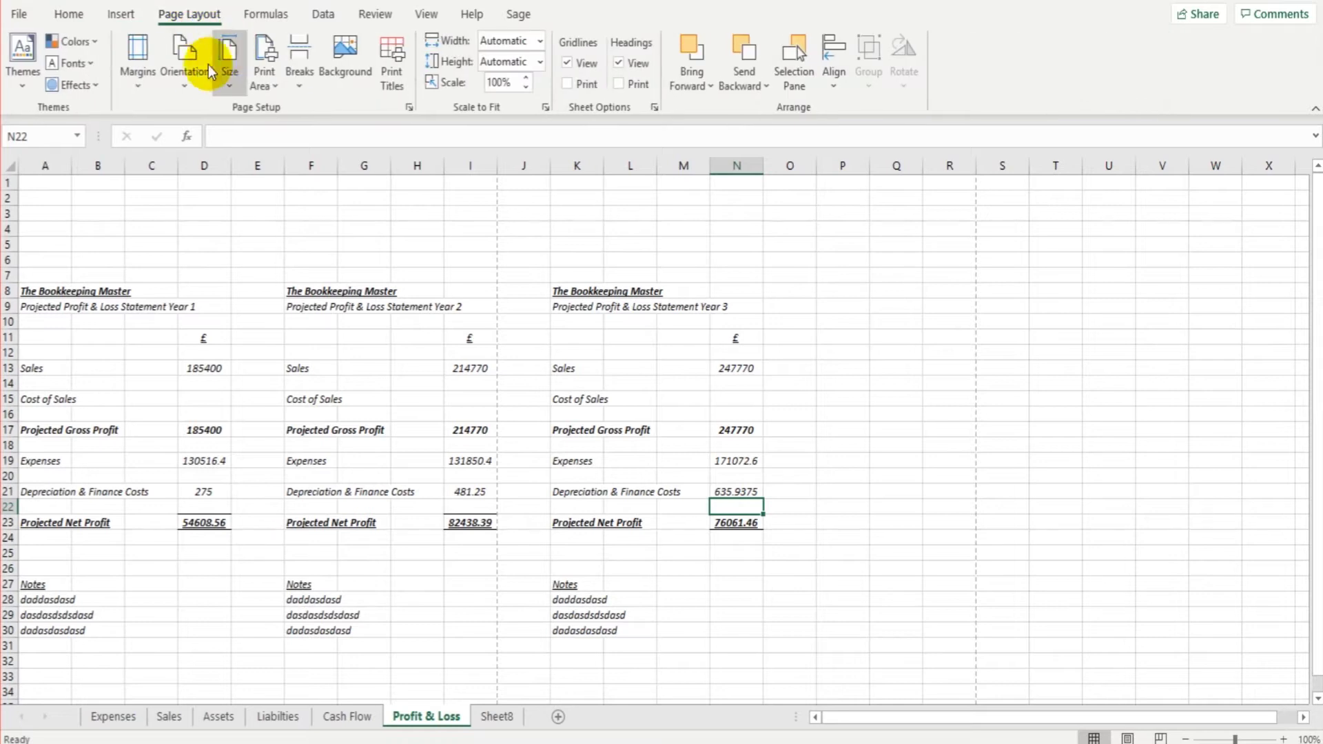
{"action": "left_click", "coordinate": [180, 76]}
{"action": "left_click", "coordinate": [226, 162]}
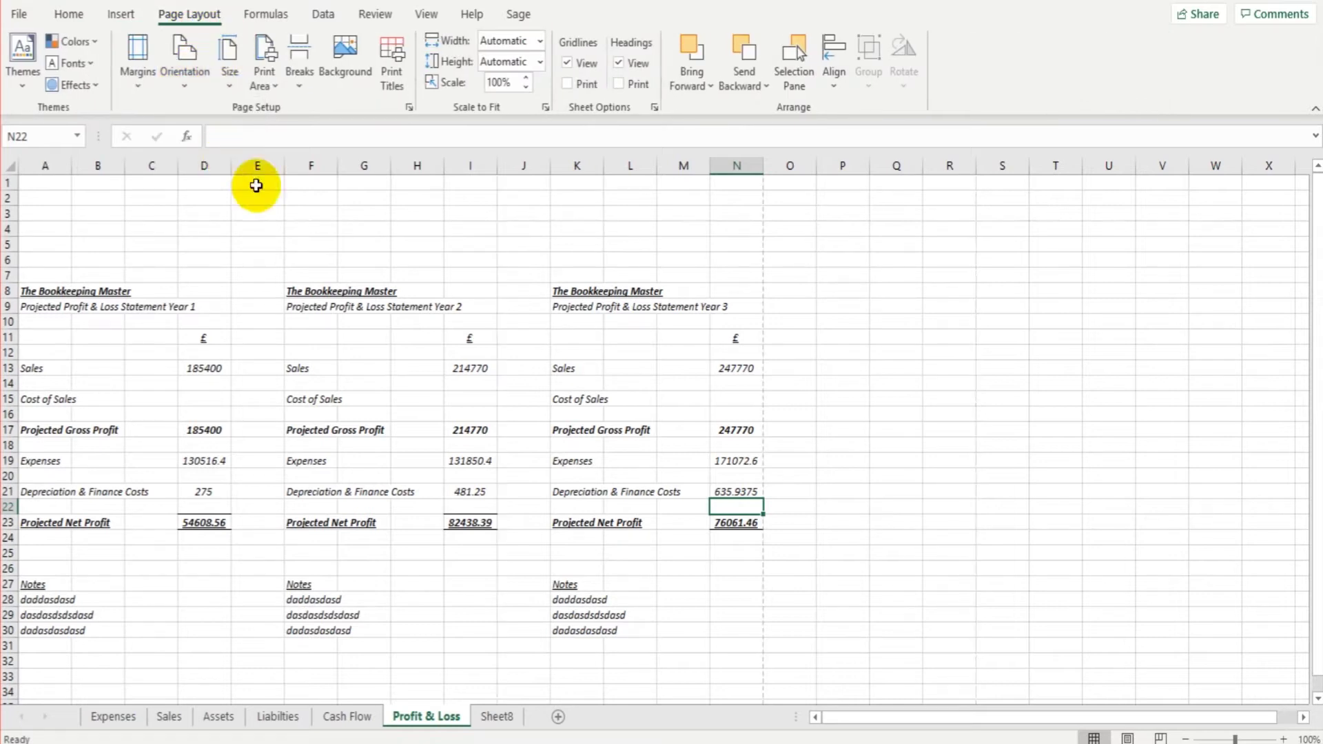
{"action": "left_click", "coordinate": [324, 274]}
{"action": "left_click", "coordinate": [184, 88]}
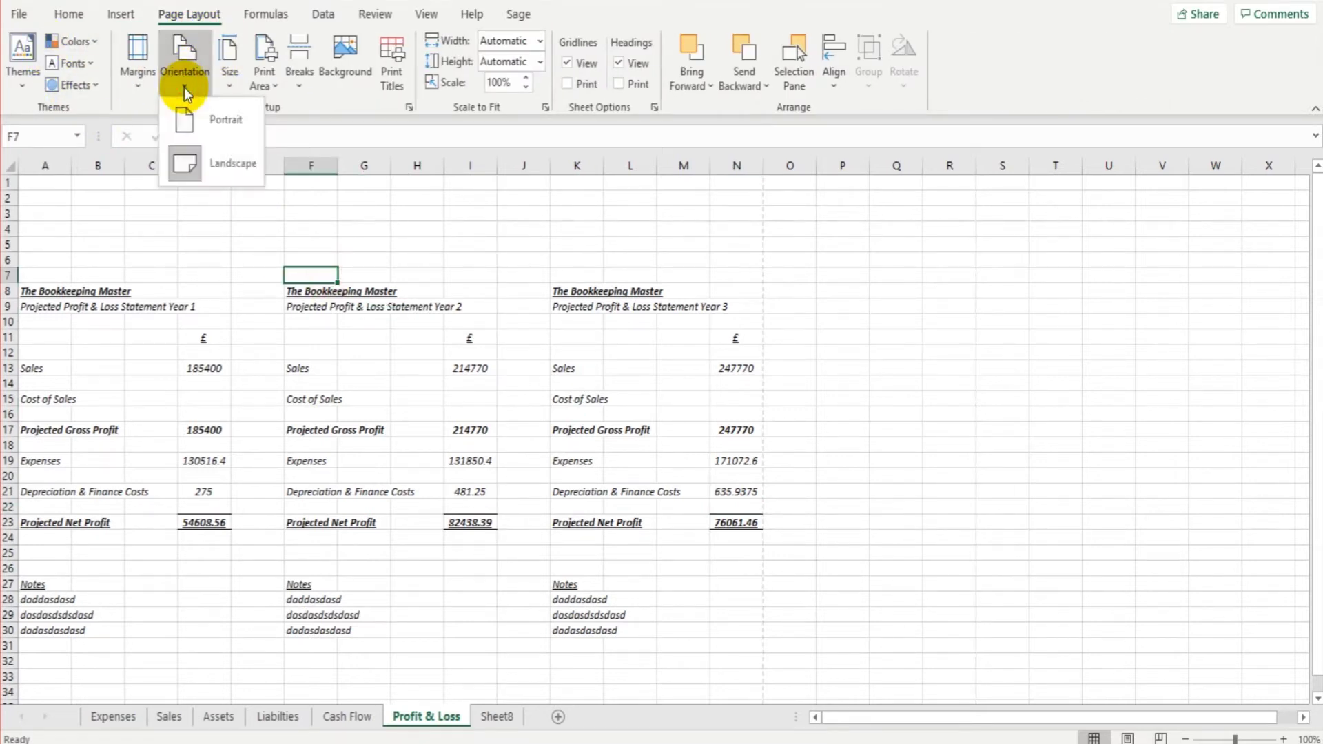
{"action": "left_click", "coordinate": [182, 259]}
Check the landscape print preview of the three profit and loss statements, then go back to the worksheet
{"action": "left_click", "coordinate": [67, 14]}
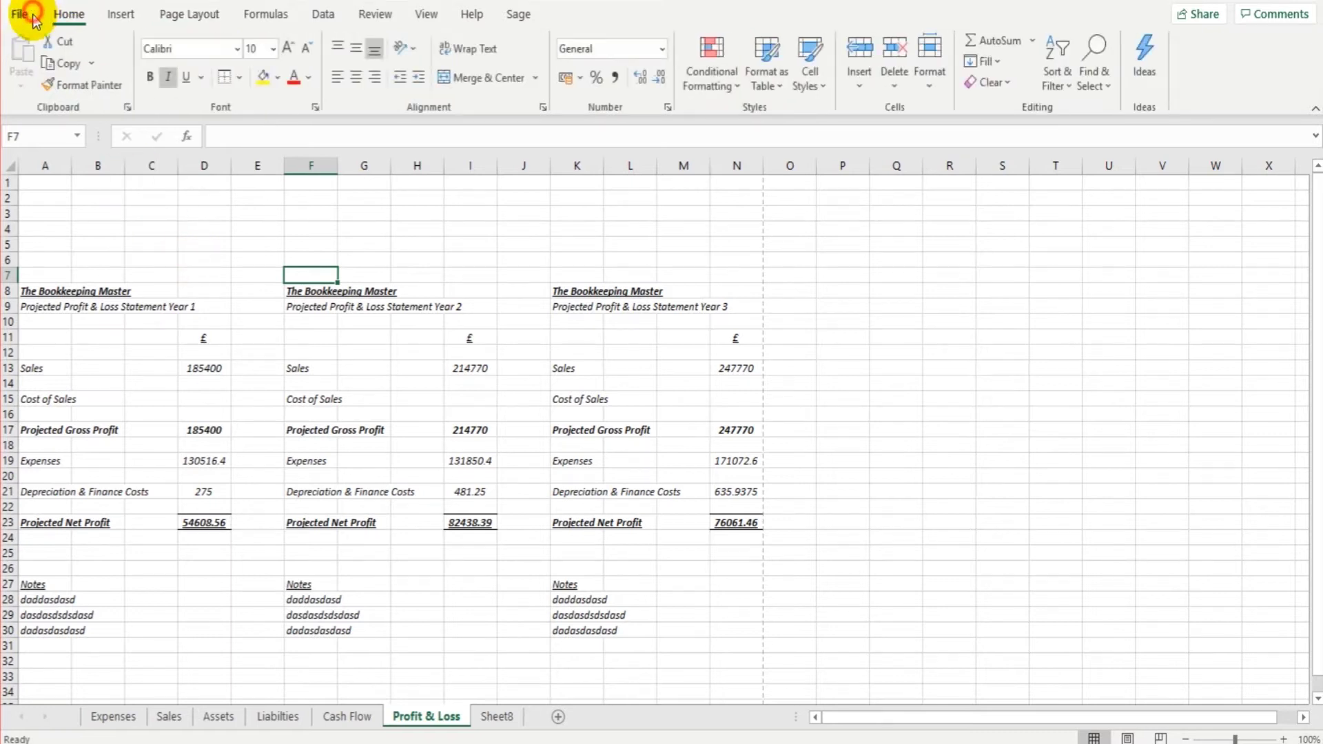
{"action": "left_click", "coordinate": [20, 14]}
{"action": "left_click", "coordinate": [68, 293]}
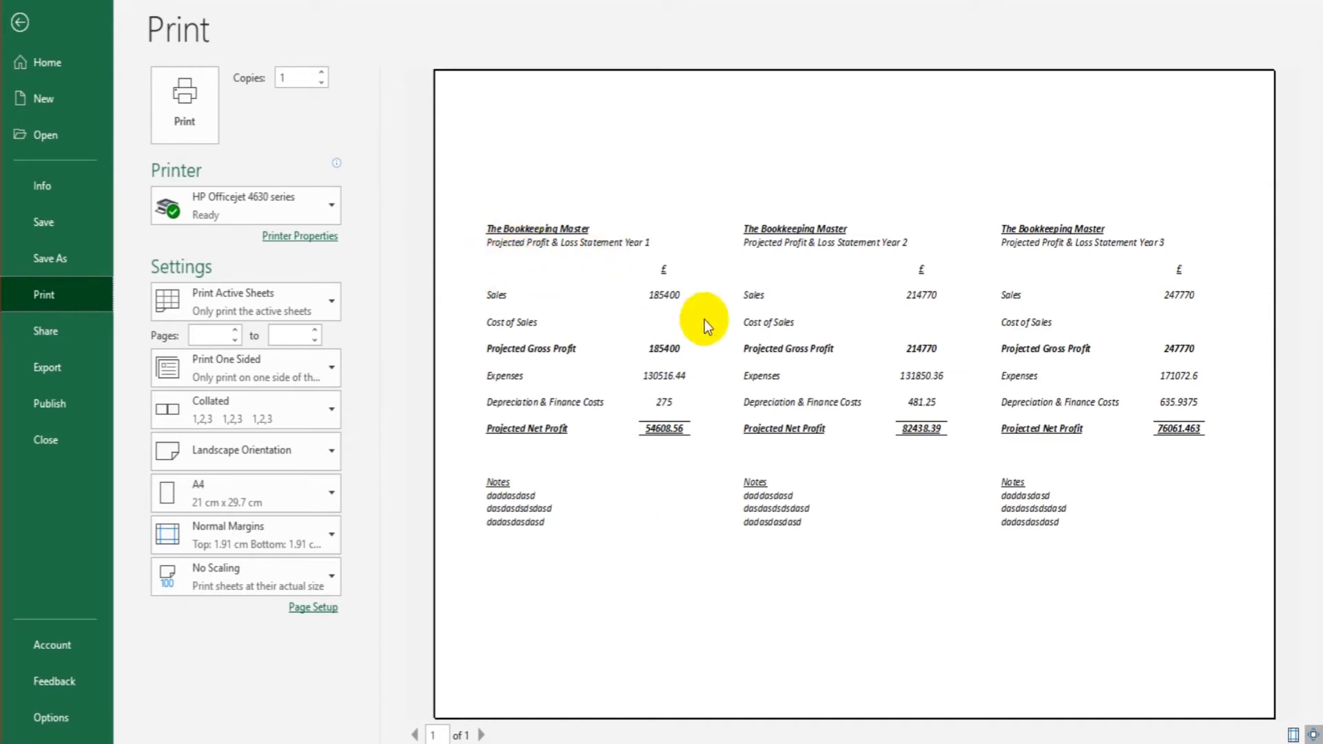
{"action": "left_click", "coordinate": [20, 22]}
{"action": "left_click", "coordinate": [570, 414]}
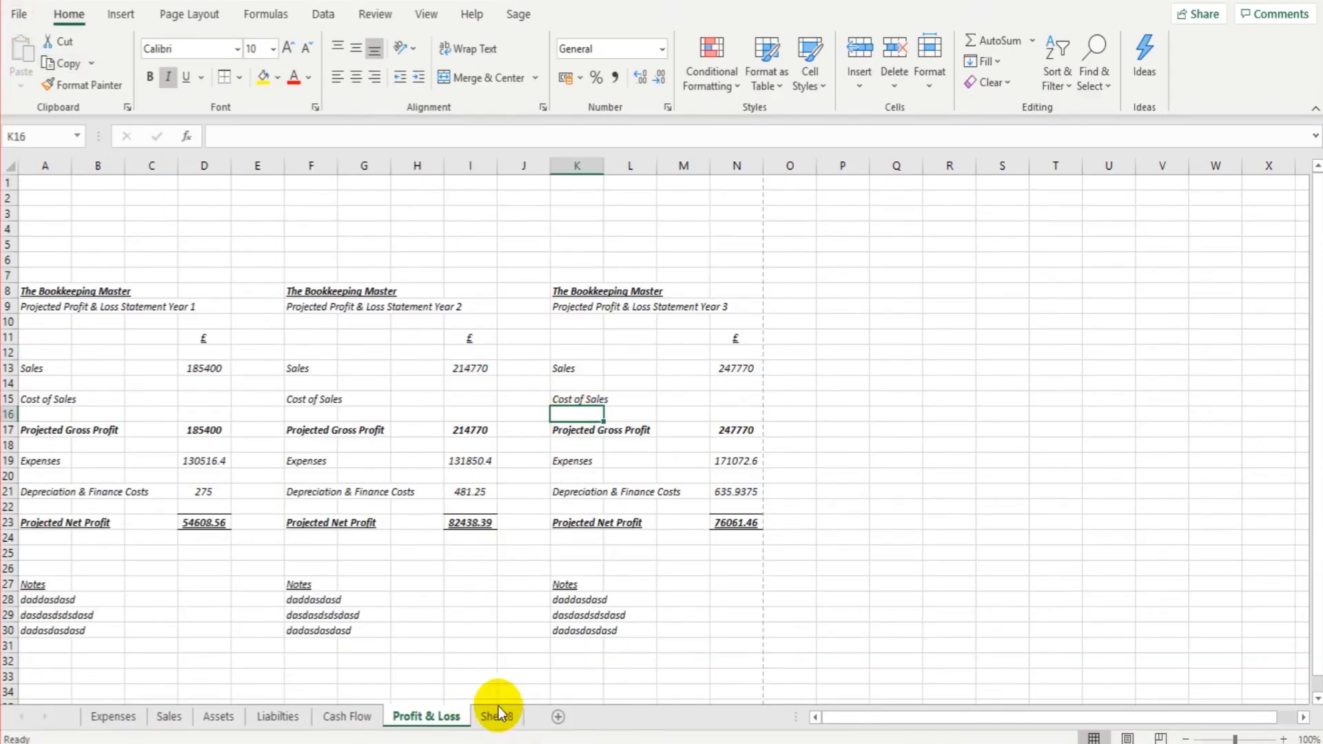